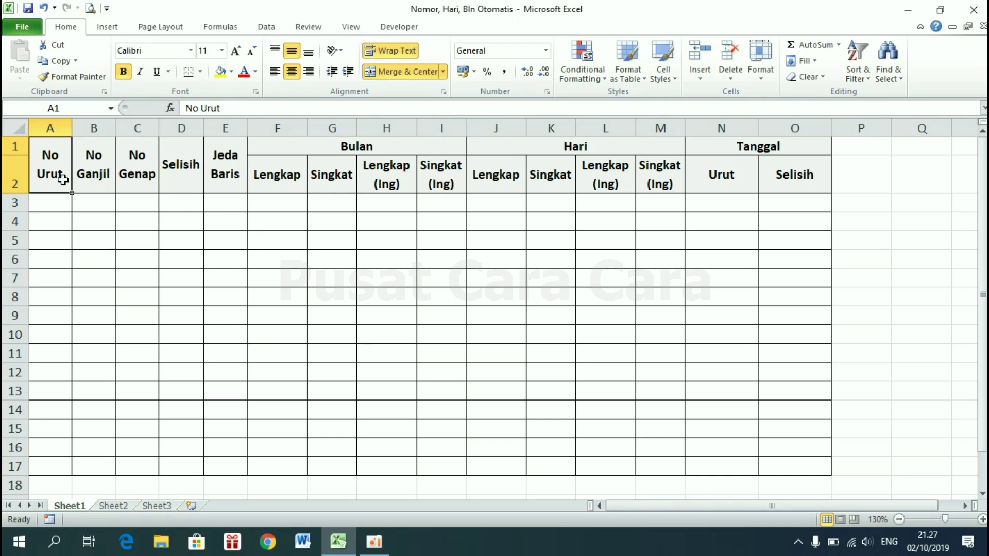
Enter 1 in A3 and 2 in A4 to start the No Urut numbering
click(174, 252)
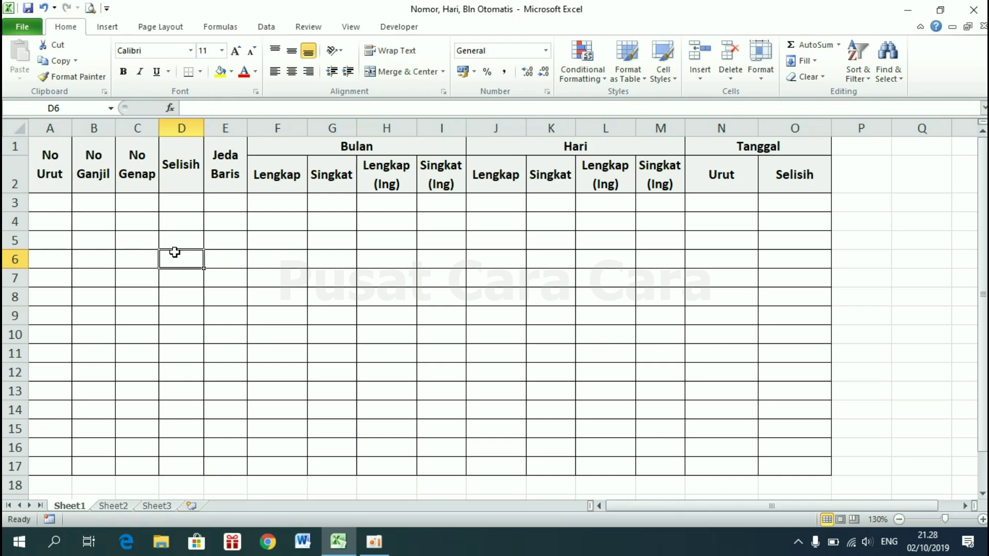
click(51, 201)
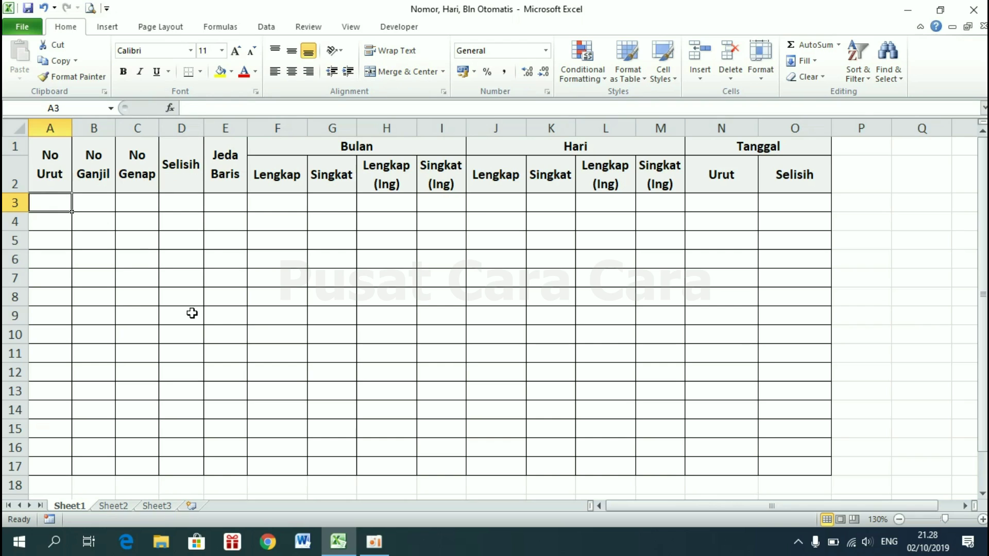
text(1)
key(Return)
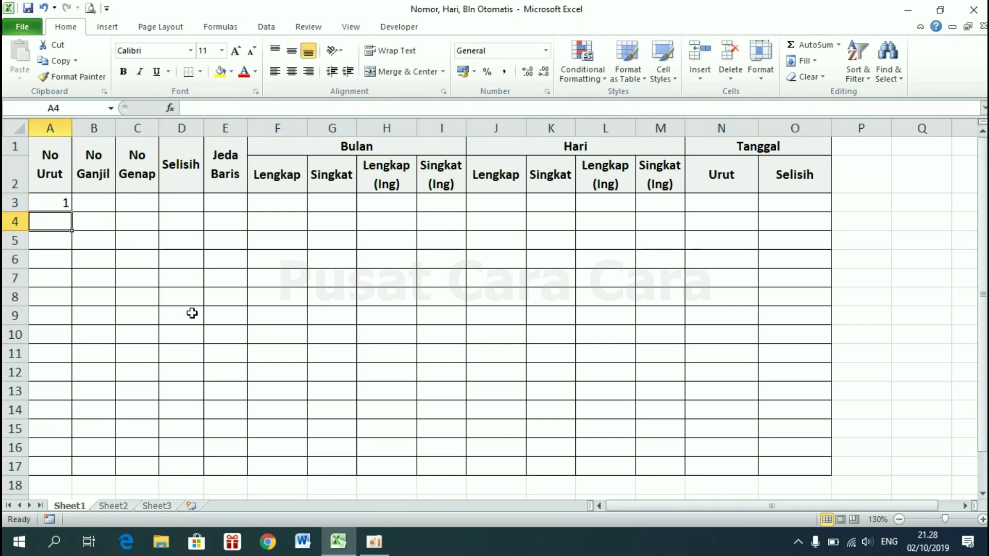
text(2)
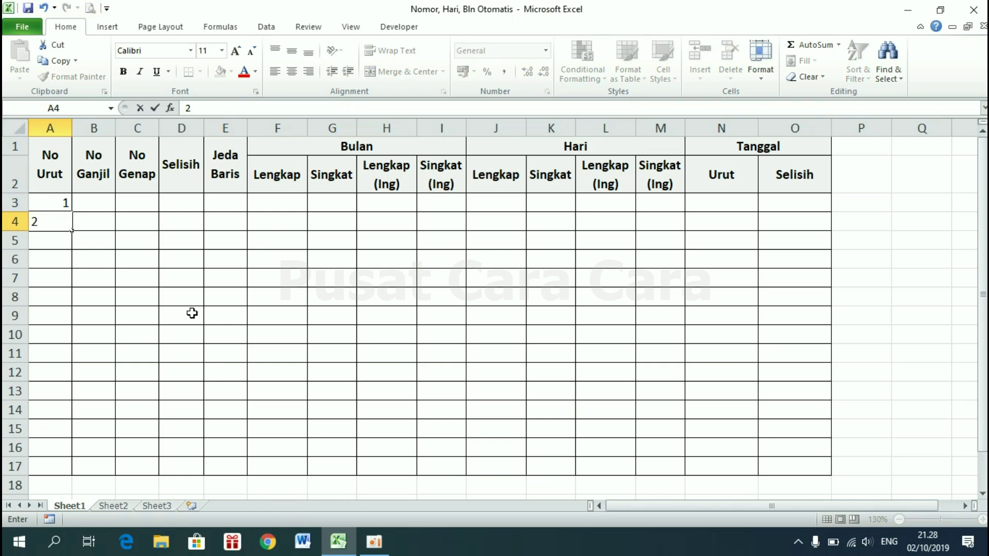
key(Return)
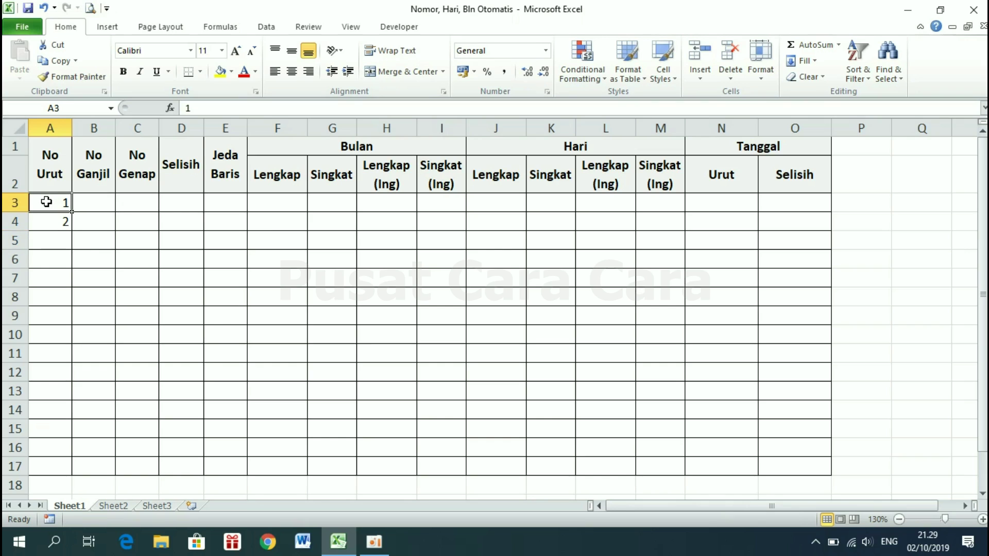
Fill column A with 1 through 15 down to row 17, undoing an overlong fill
drag(51, 201, 50, 221)
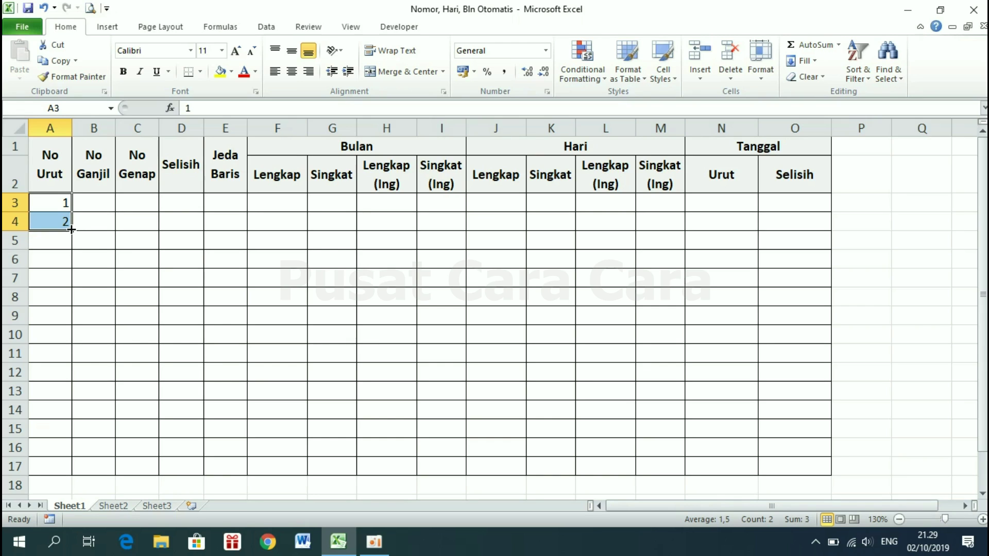
drag(72, 230, 73, 478)
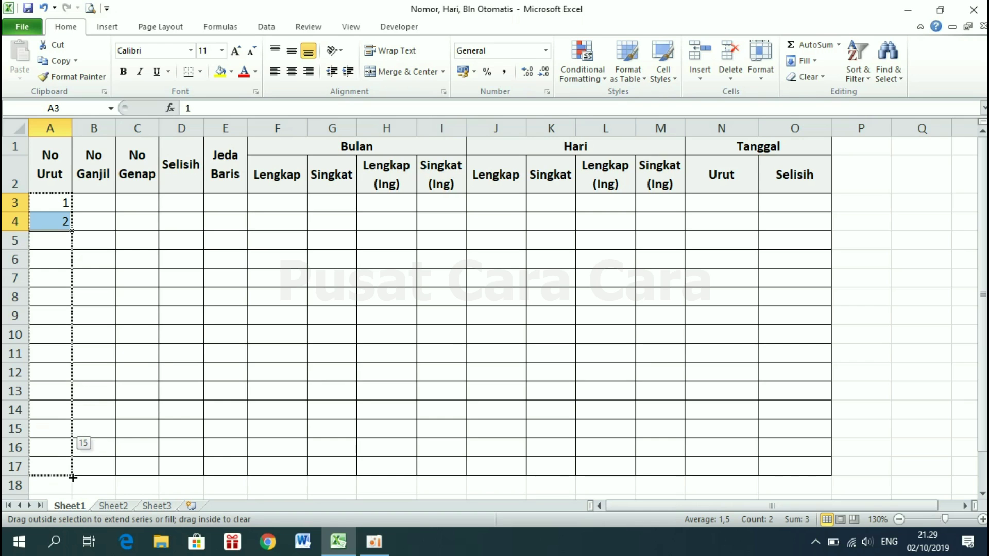
drag(72, 478, 88, 553)
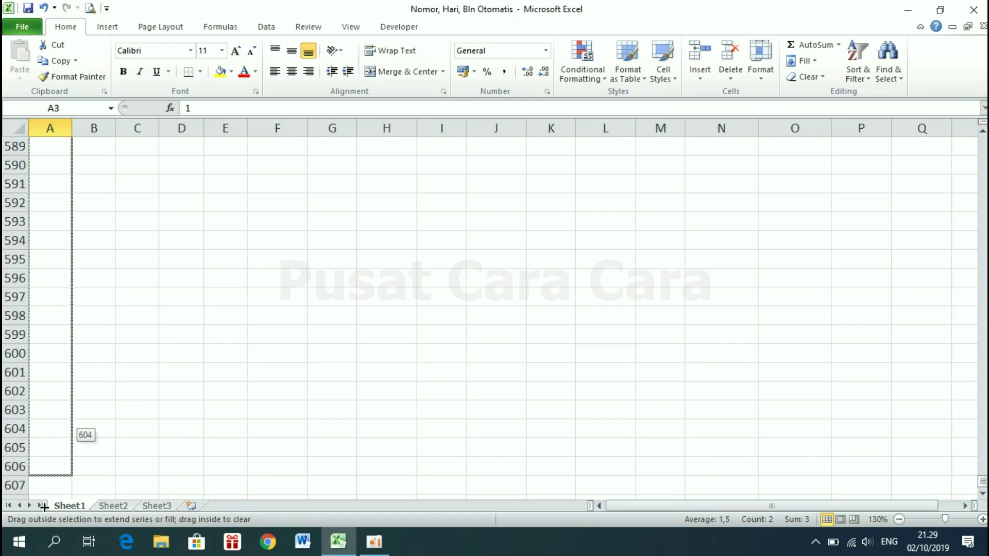
drag(88, 554, 45, 513)
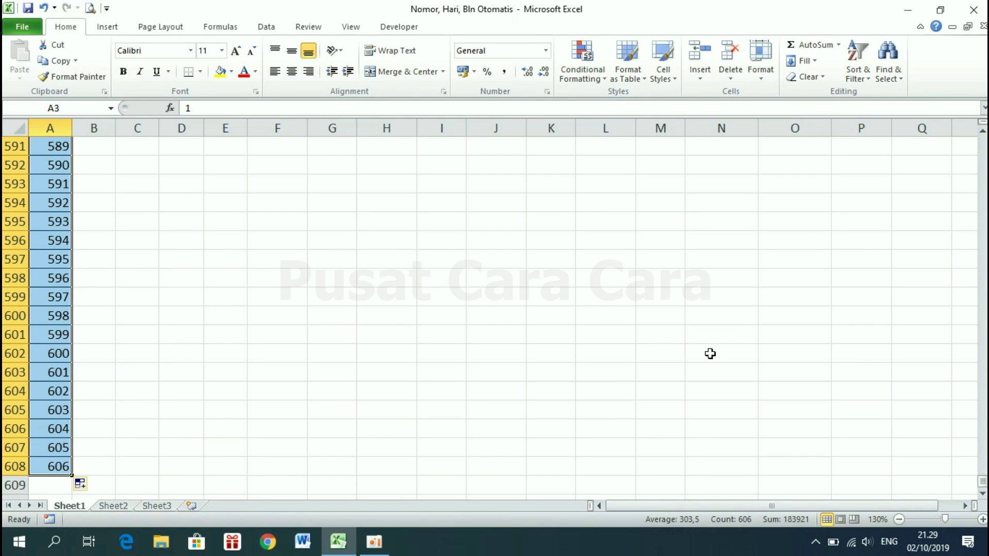
key(ctrl+z)
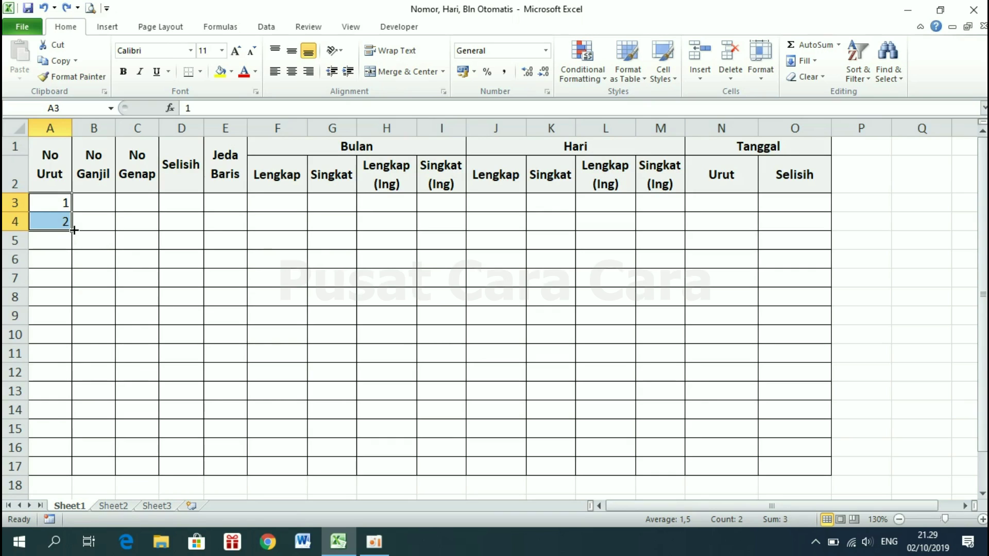
drag(73, 232, 72, 471)
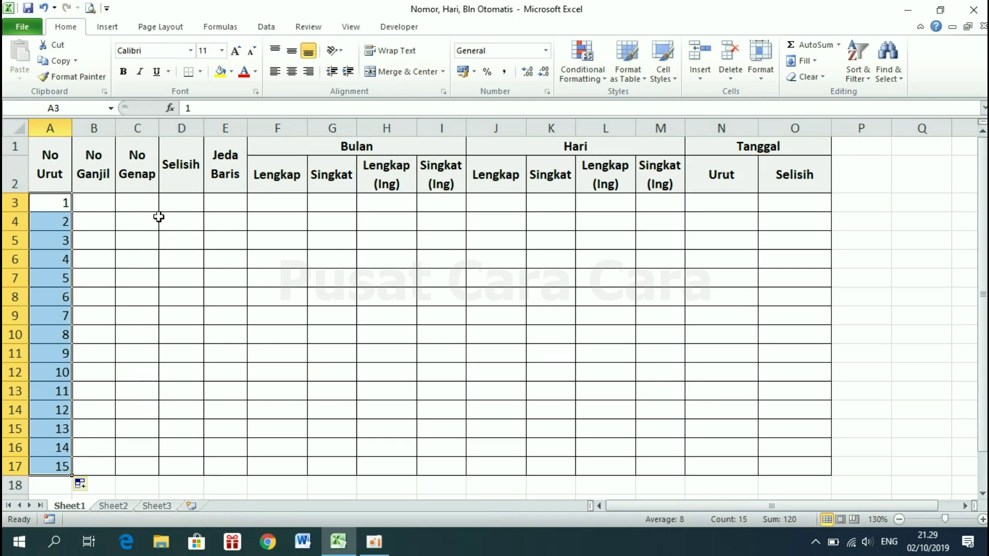
Enter 1 in B3 and 3 in B4 under the No Ganjil heading
click(99, 178)
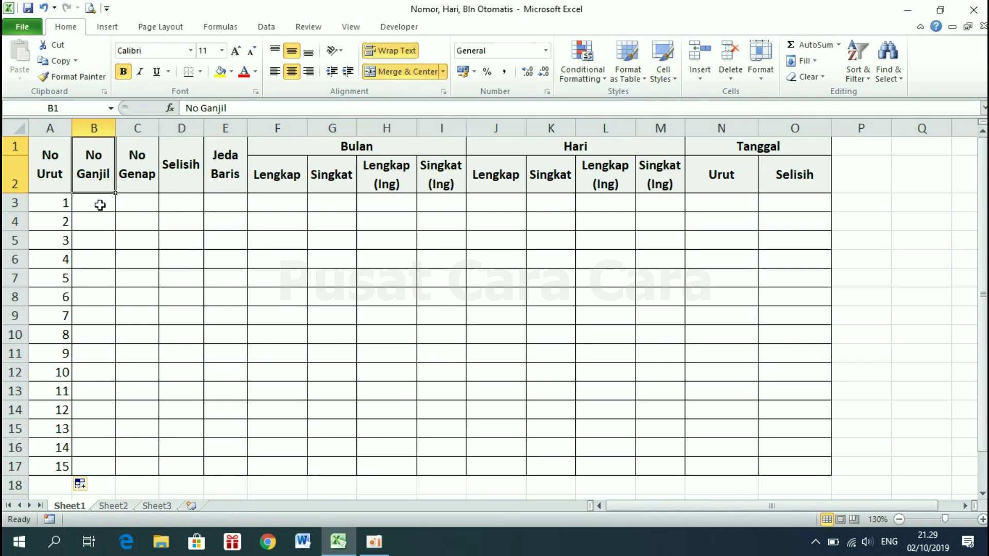
click(97, 204)
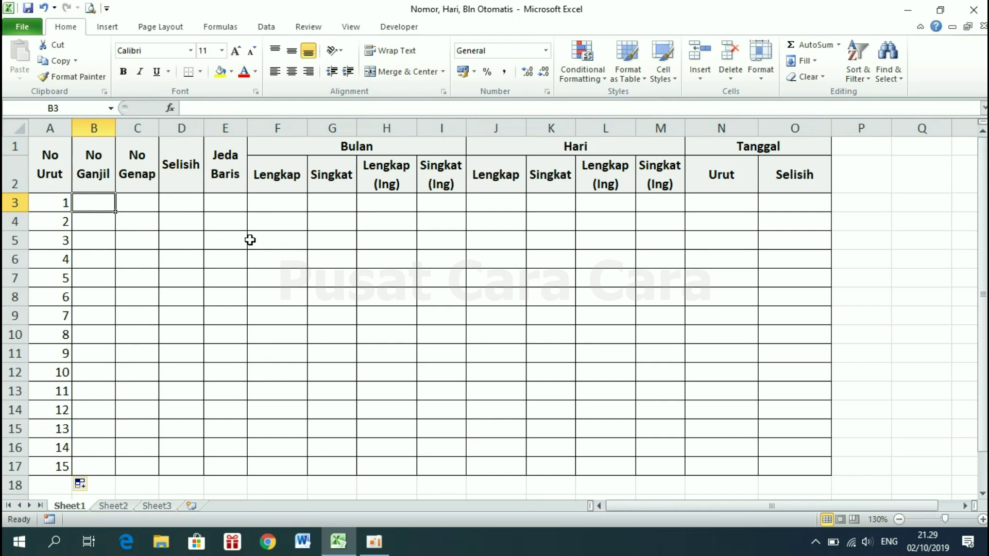
text(1)
key(Return)
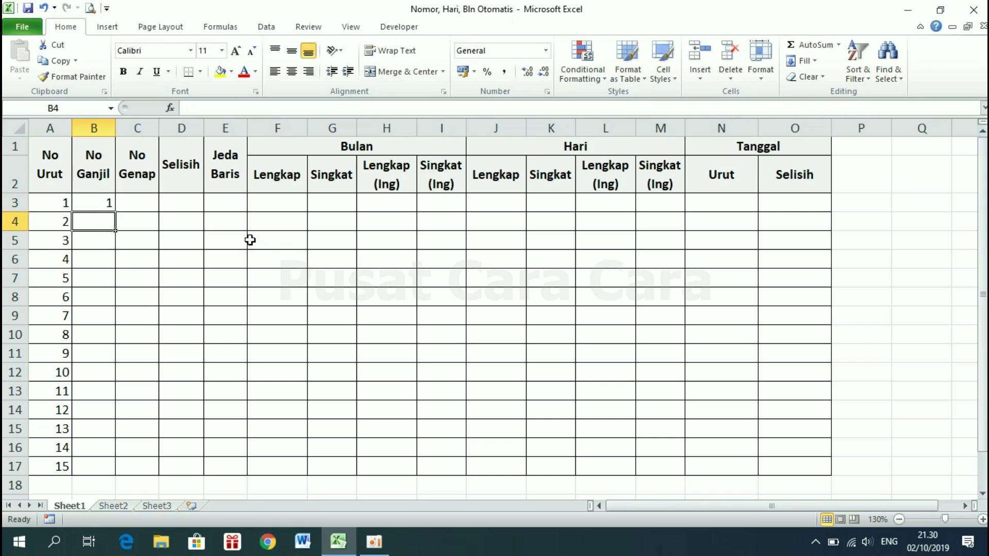
text(3)
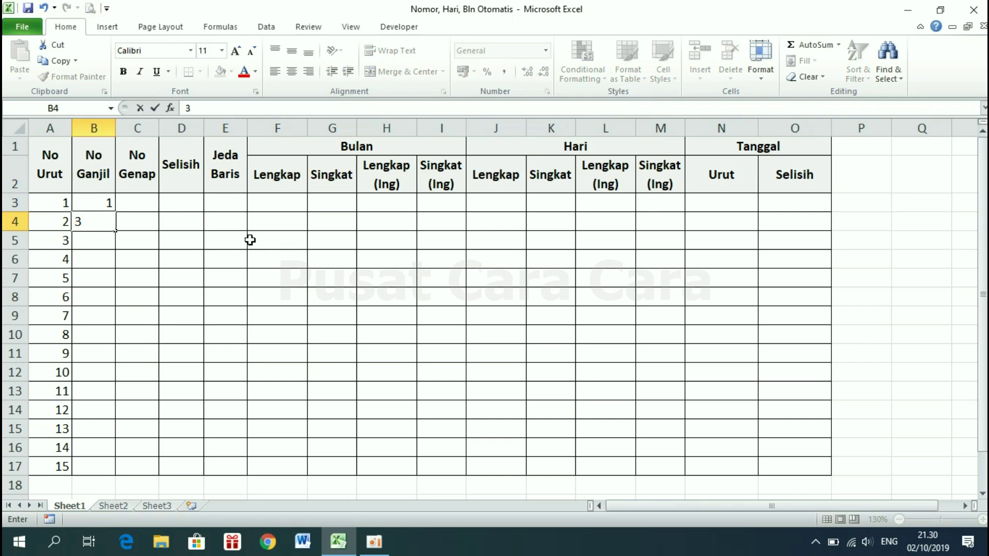
key(Return)
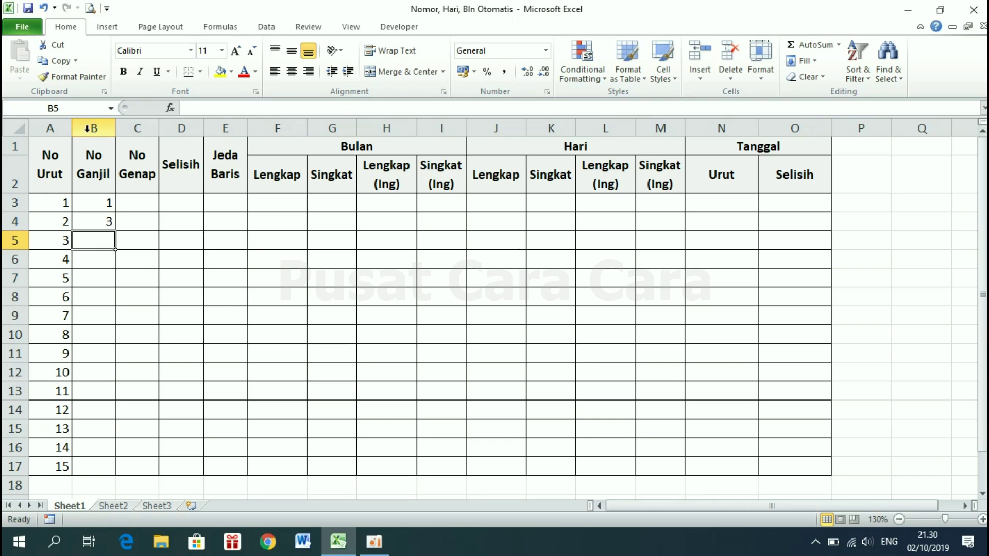
Extend the odd series down to 29 in row 17 and check the filled values
drag(99, 203, 97, 218)
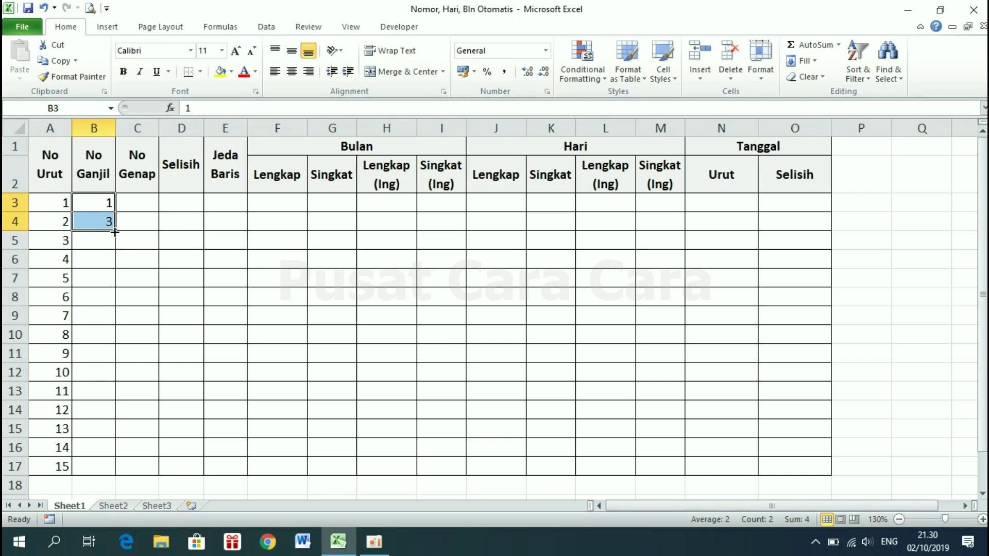
drag(117, 232, 112, 478)
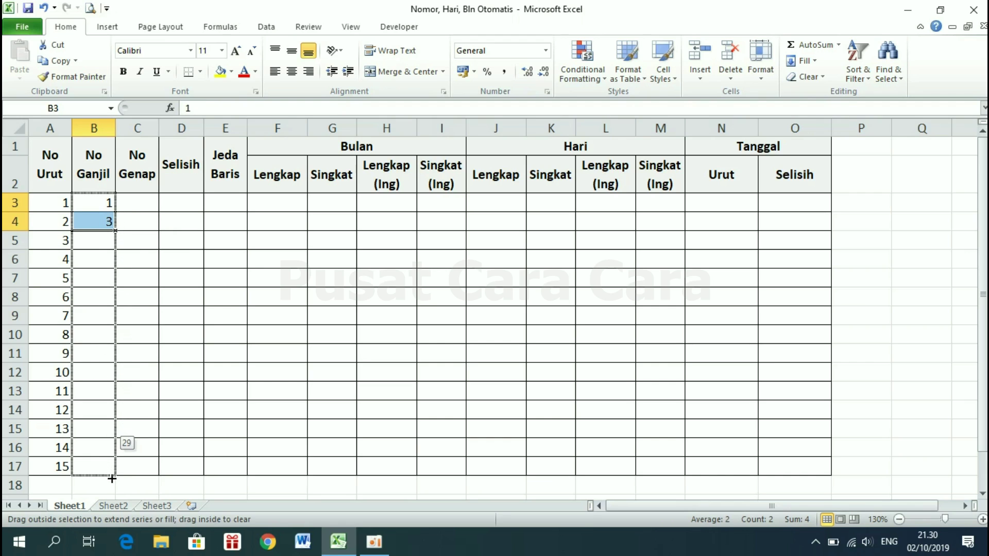
drag(112, 478, 112, 479)
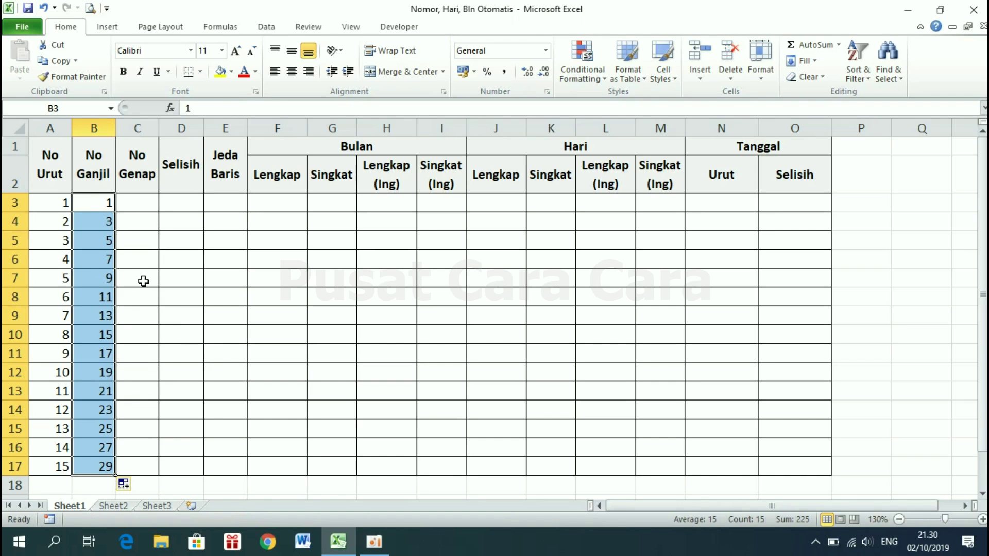
click(103, 198)
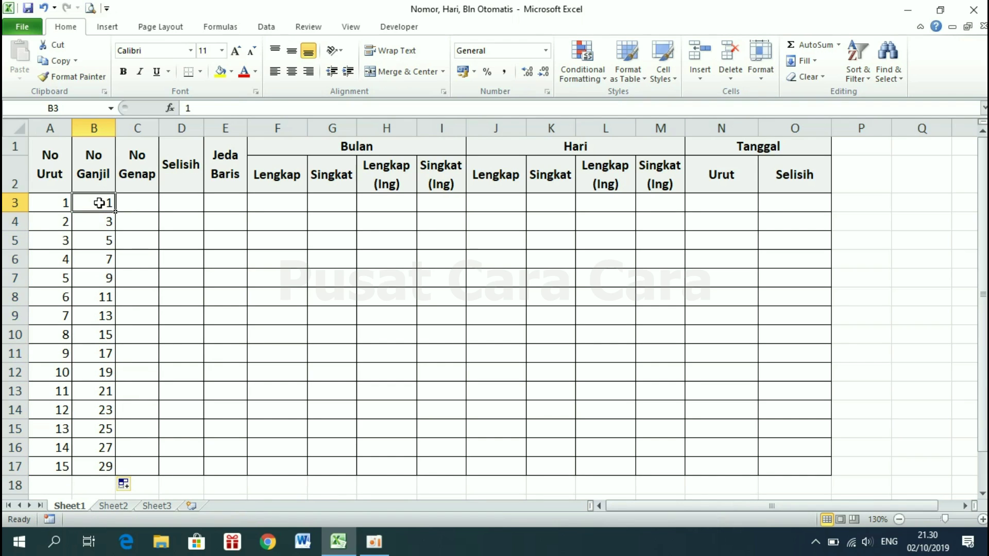
click(101, 238)
click(103, 257)
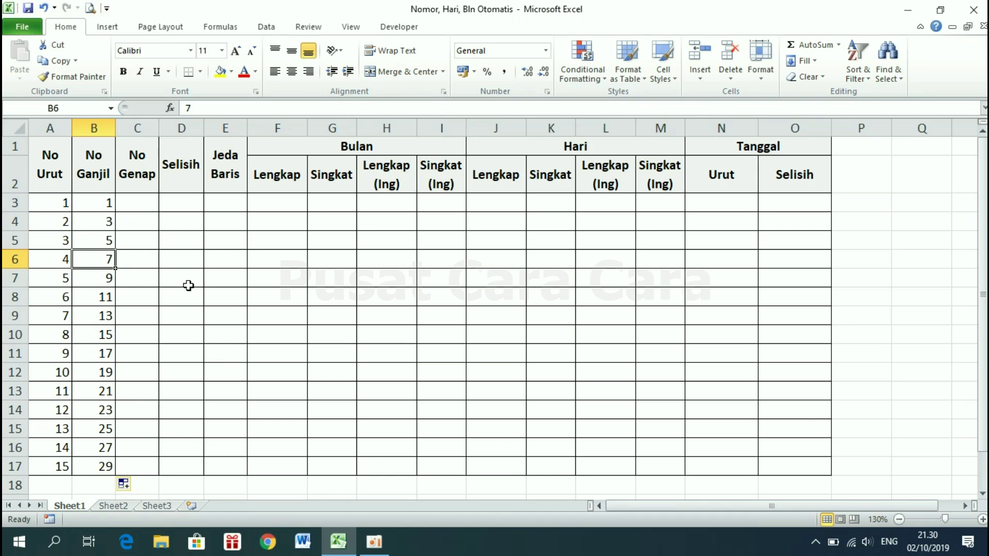
click(149, 203)
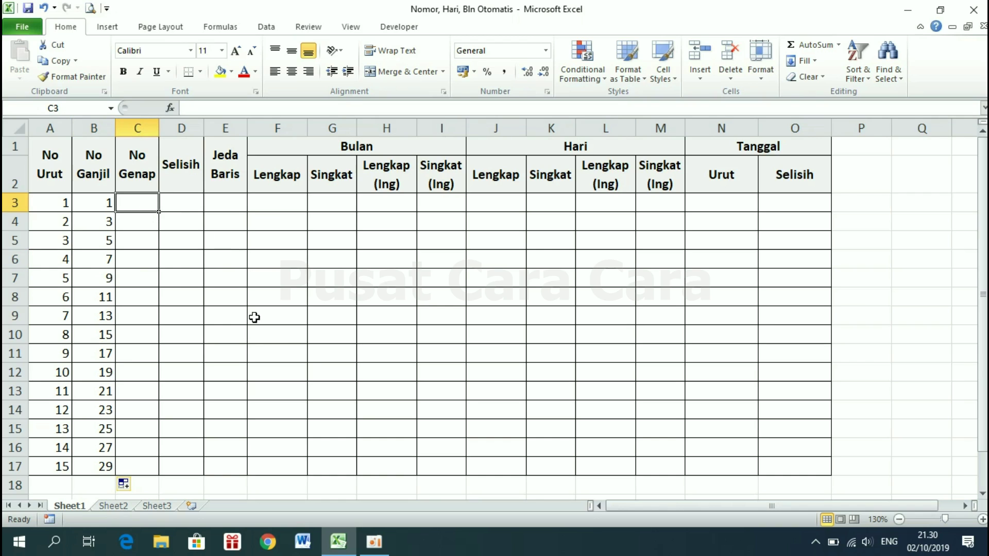
Enter 2 and 4 in C3:C4 and fill the even series to 30 in row 17
text(2)
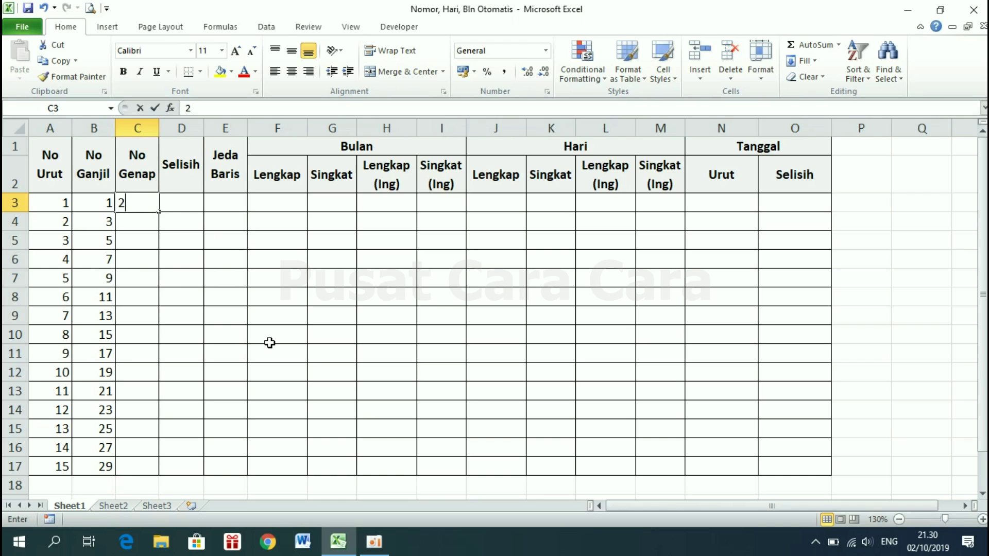
key(Return)
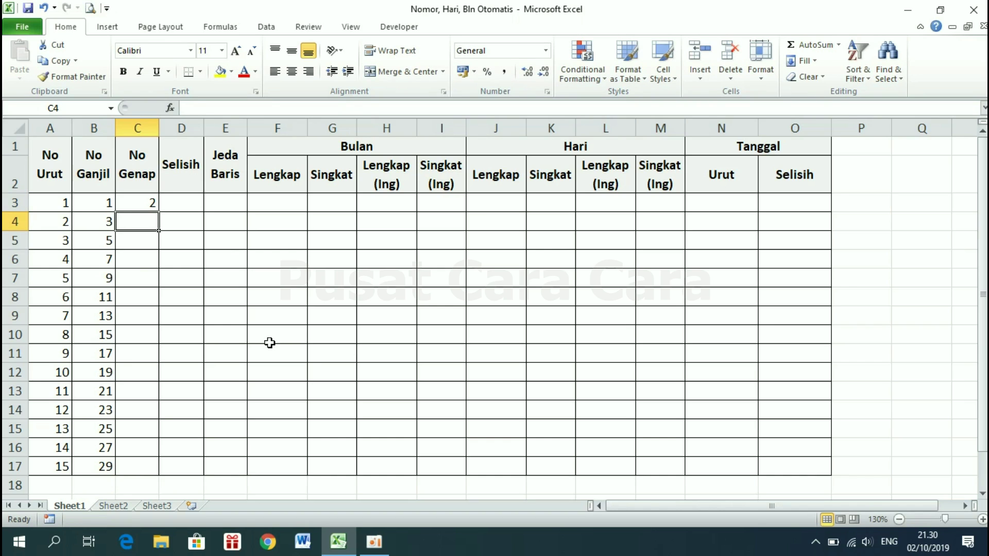
text(4)
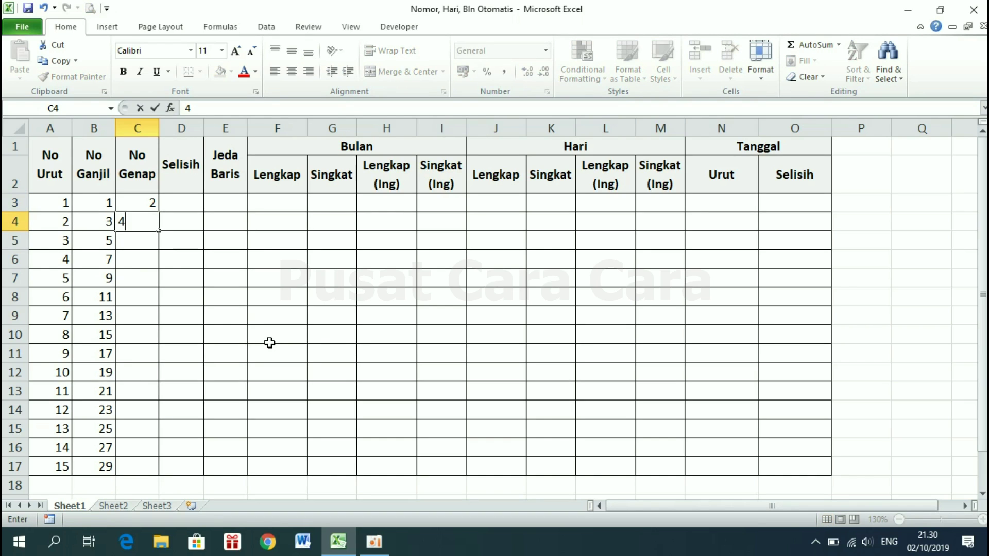
key(Return)
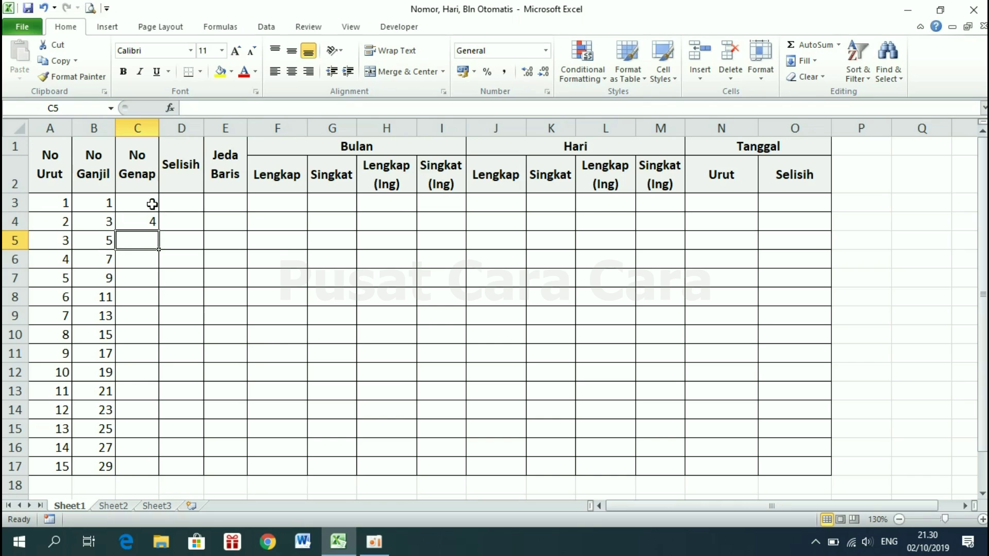
drag(130, 199, 135, 221)
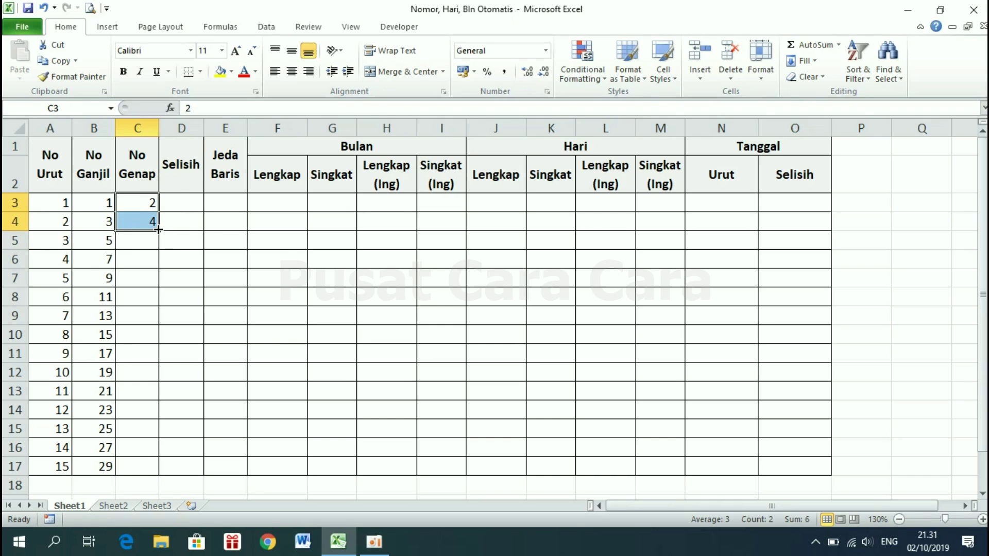
drag(158, 230, 160, 480)
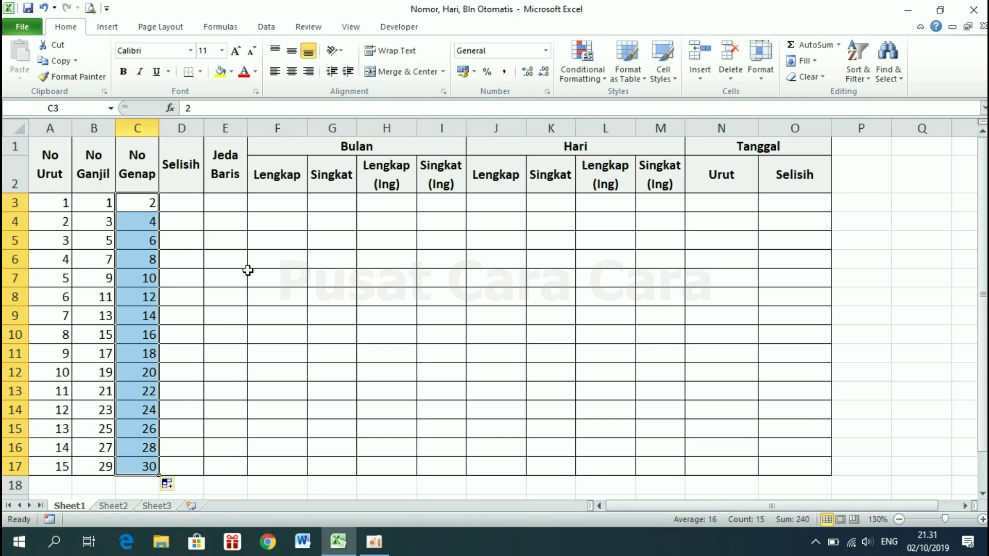
key(ctrl+Down)
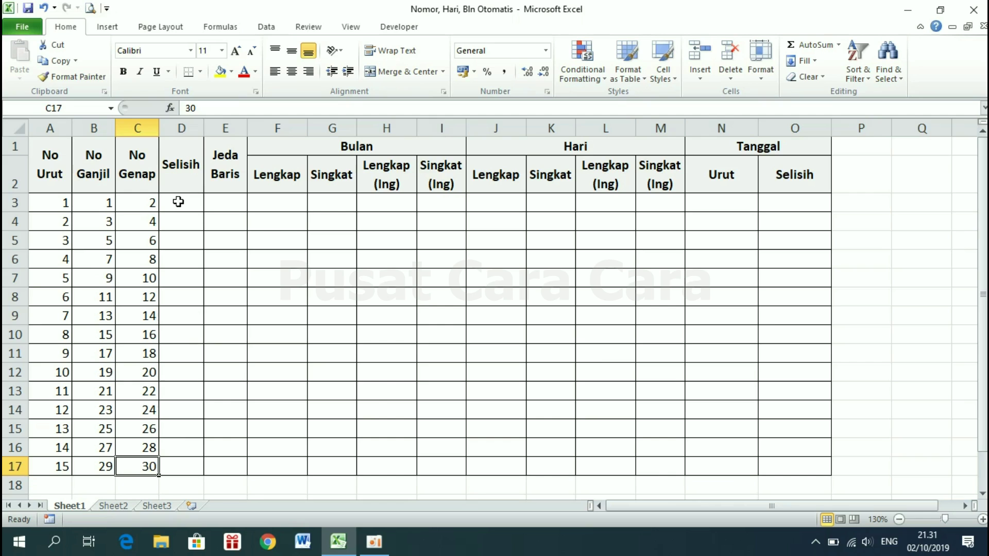
click(178, 202)
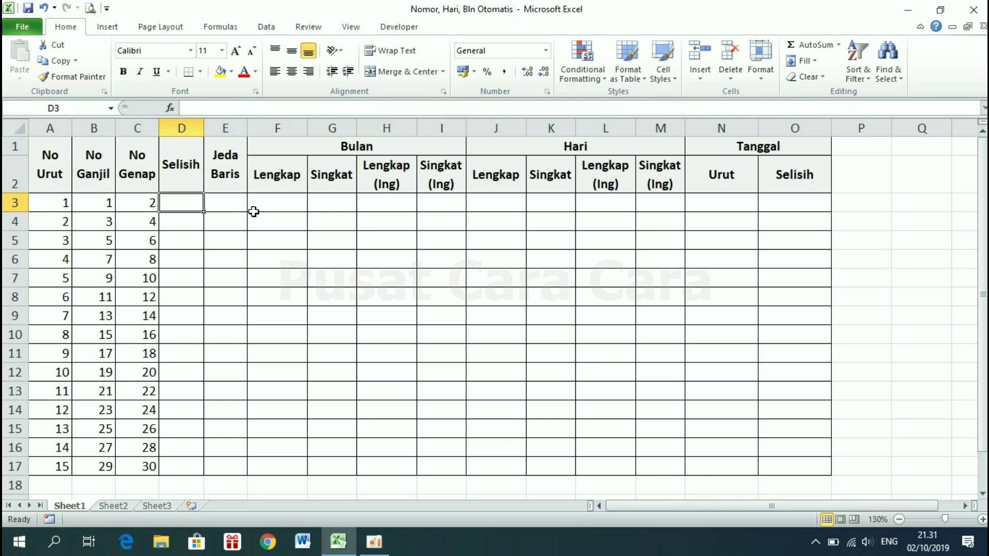
text(1)
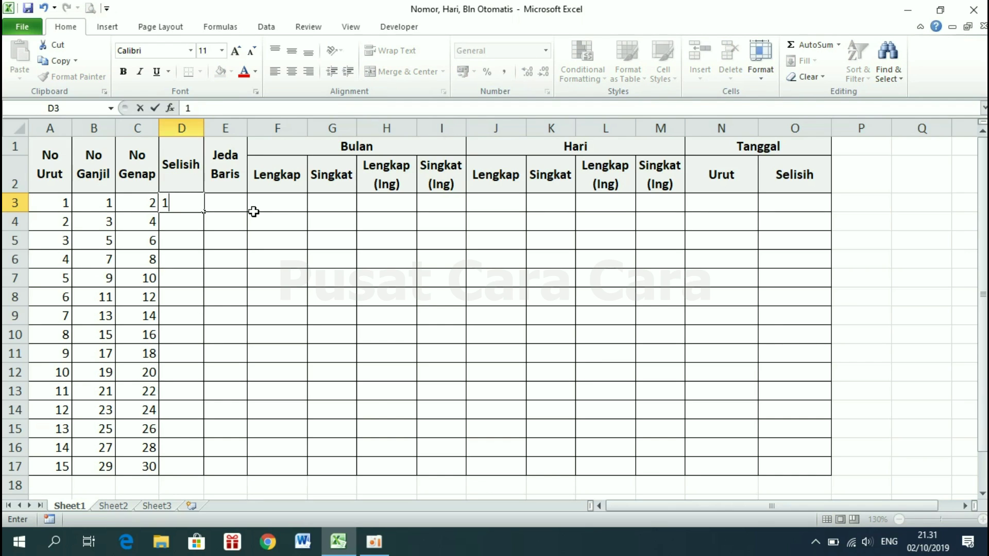
key(Return)
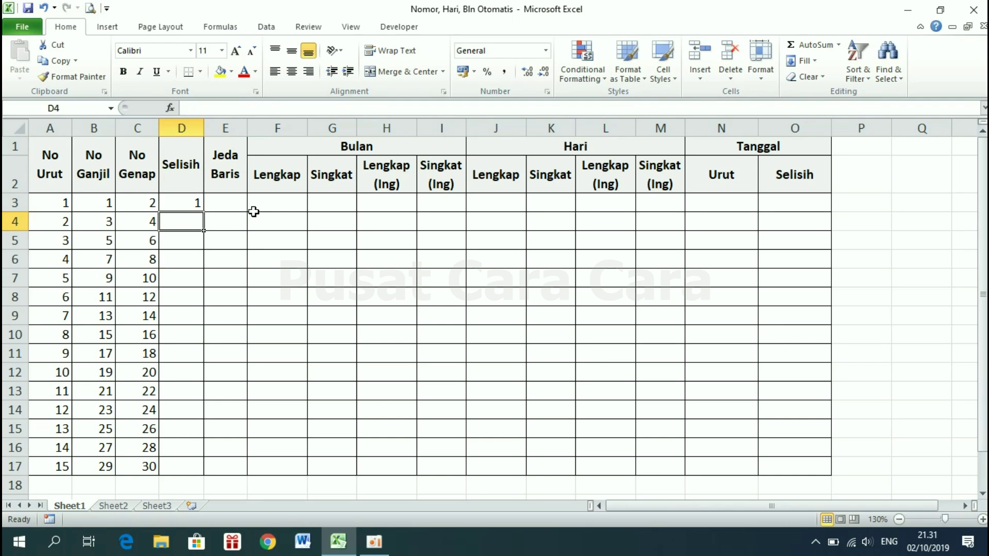
text(5)
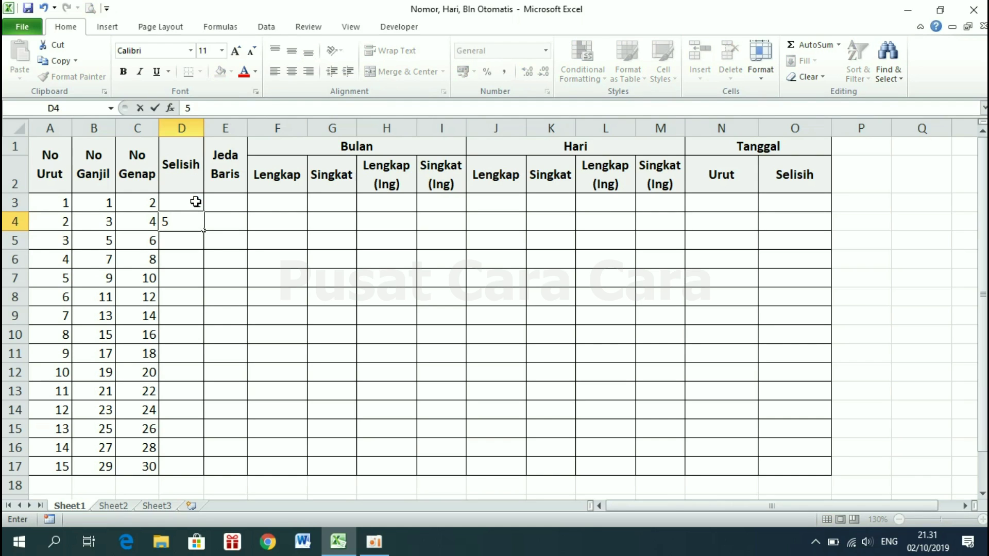
click(192, 243)
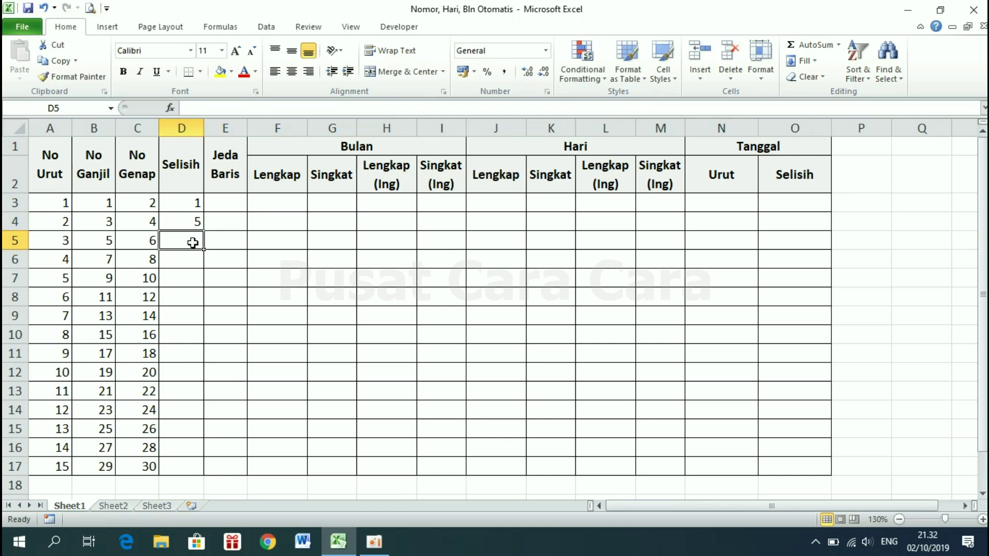
click(181, 202)
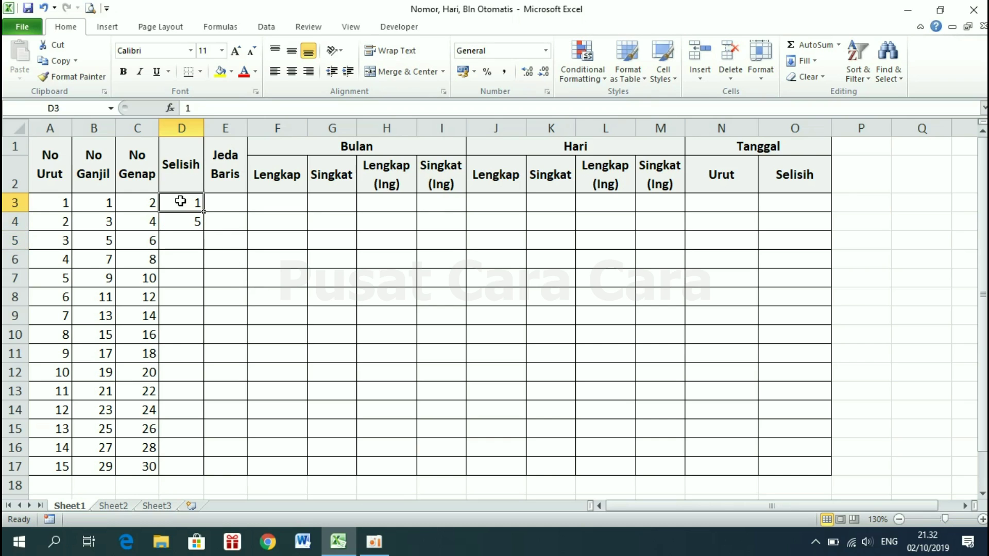
drag(182, 209, 183, 220)
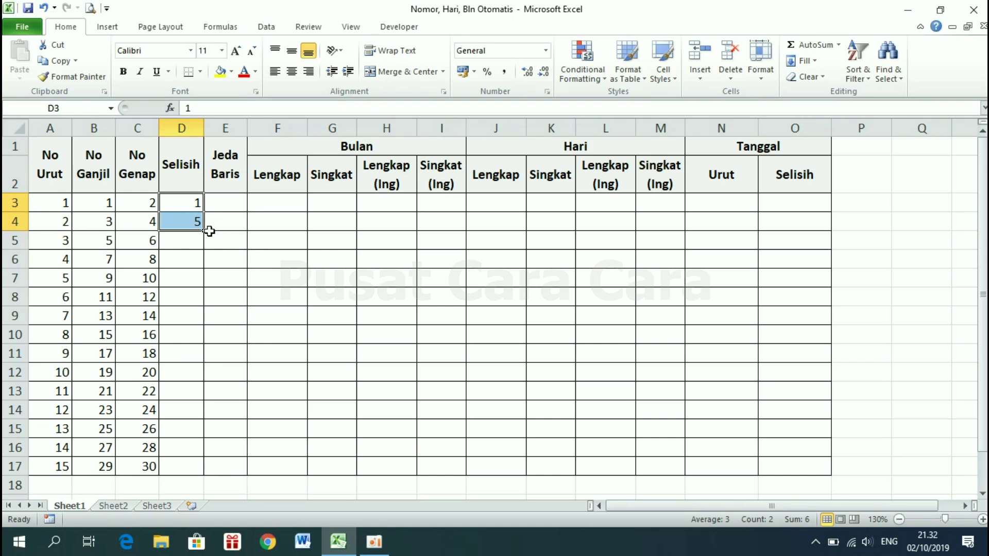
drag(205, 232, 204, 471)
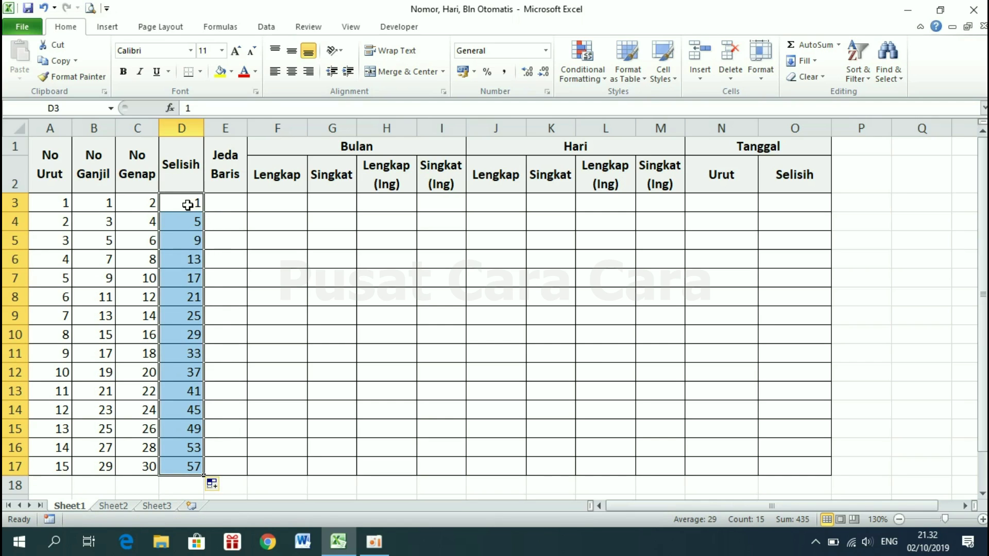
click(186, 204)
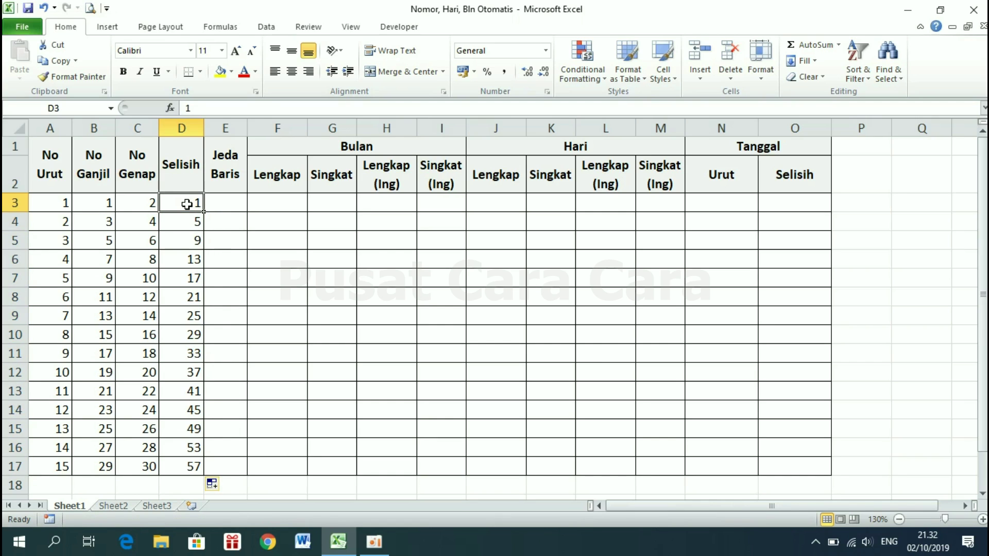
click(189, 220)
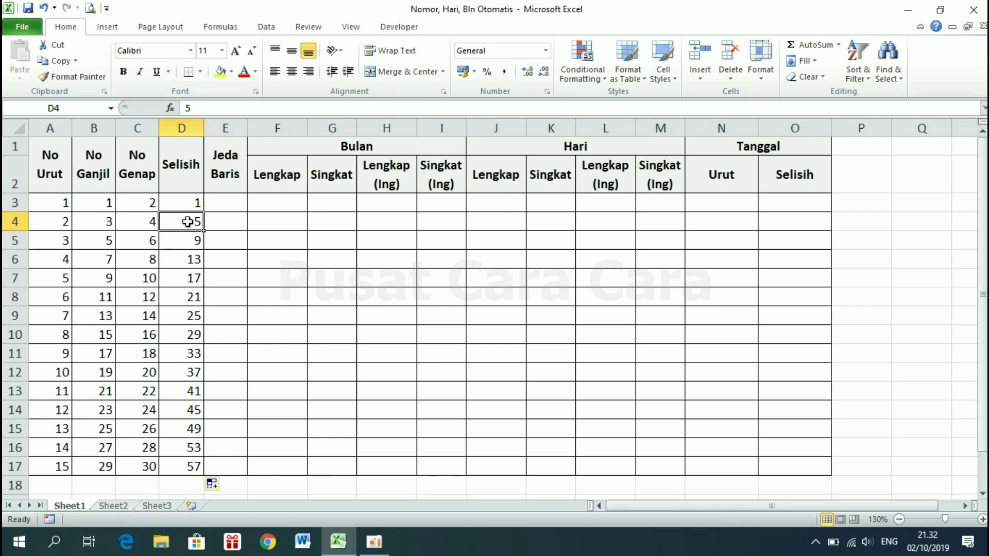
click(177, 241)
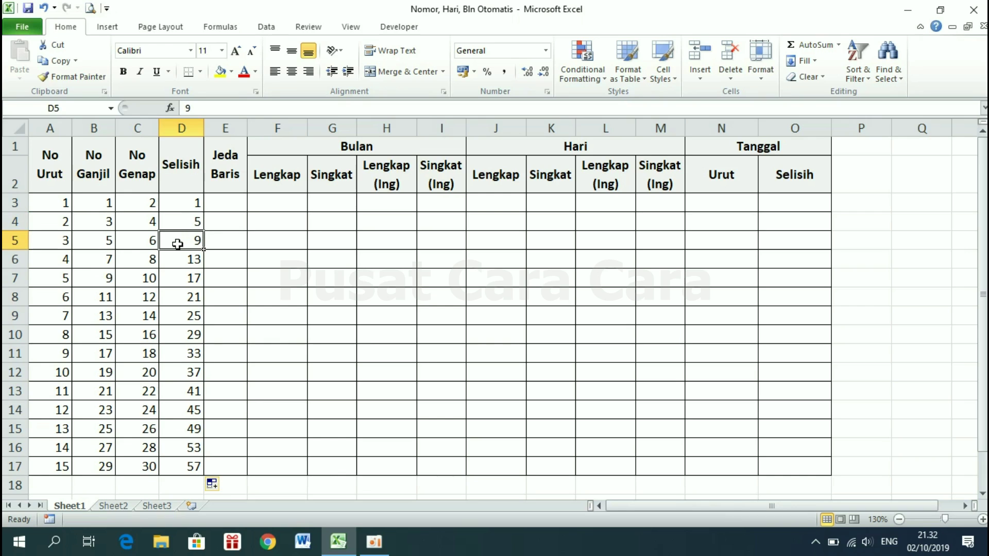
click(188, 468)
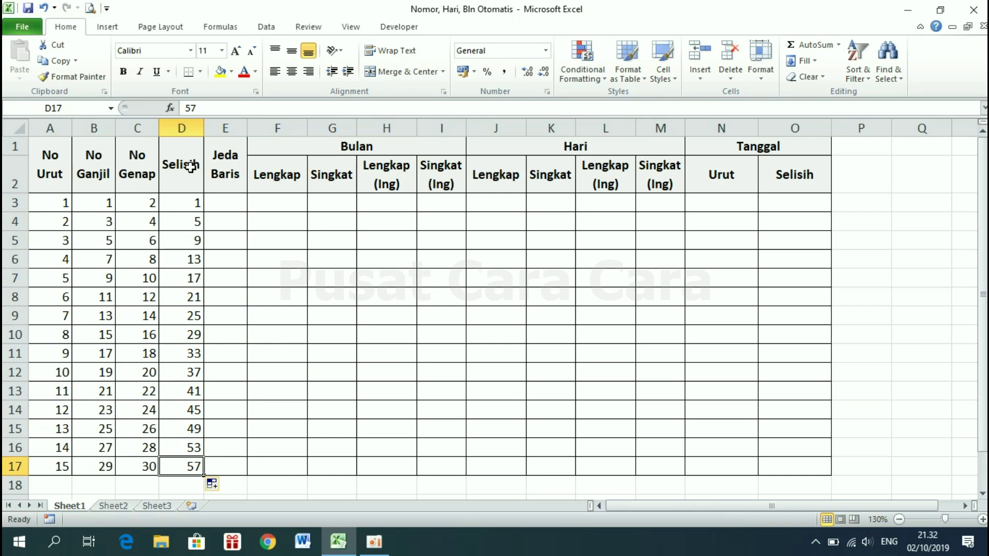
mouse_move(180, 201)
mouse_down()
mouse_move(182, 407)
mouse_move(193, 462)
mouse_up()
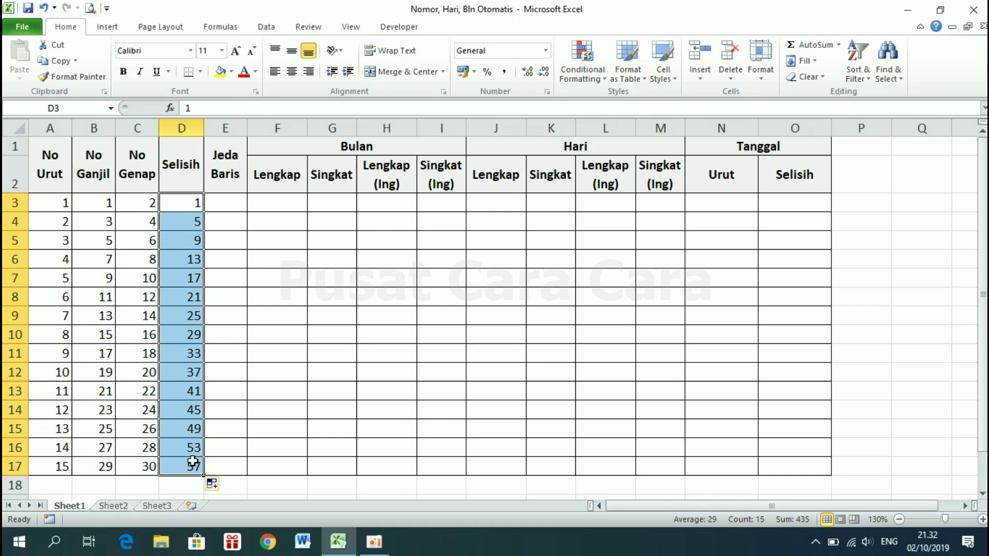
key(Delete)
Enter 0 and 5 in D3:D4 and extend the series by fives to 70 in D17
click(180, 202)
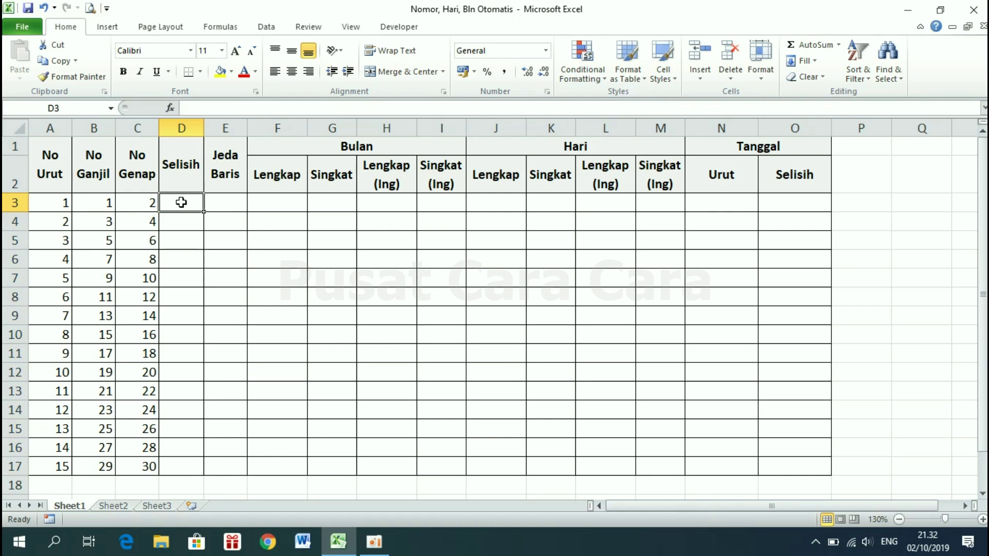
text(0)
key(Return)
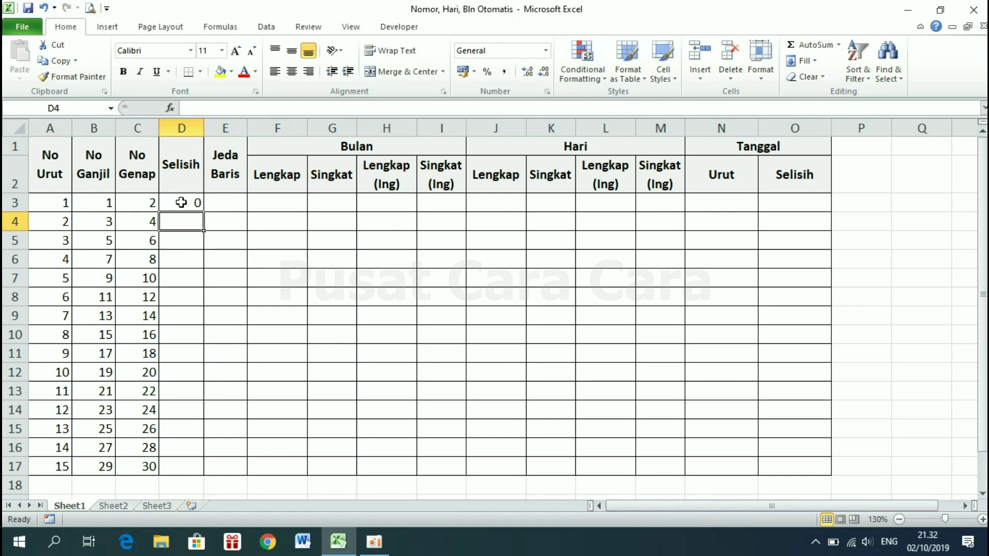
text(5)
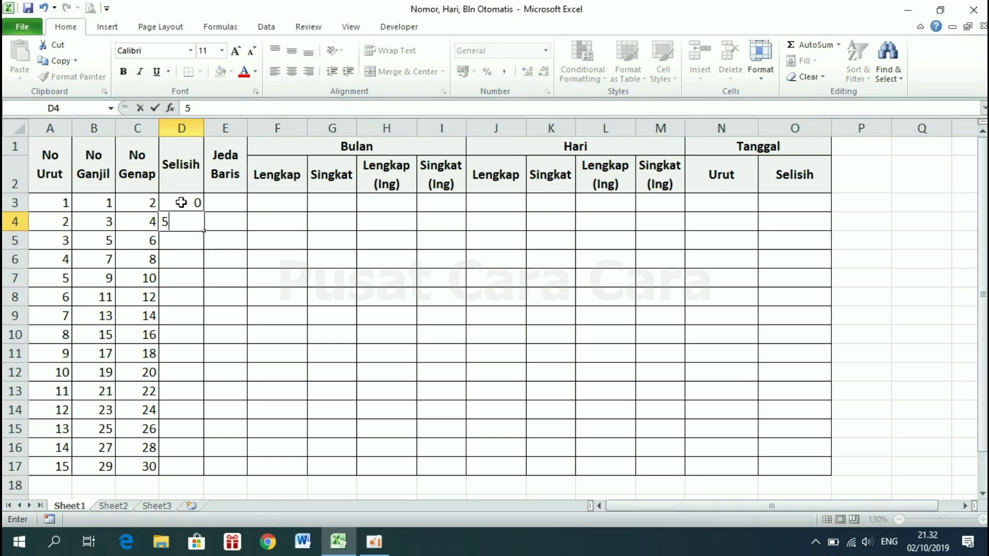
key(Return)
drag(180, 202, 190, 218)
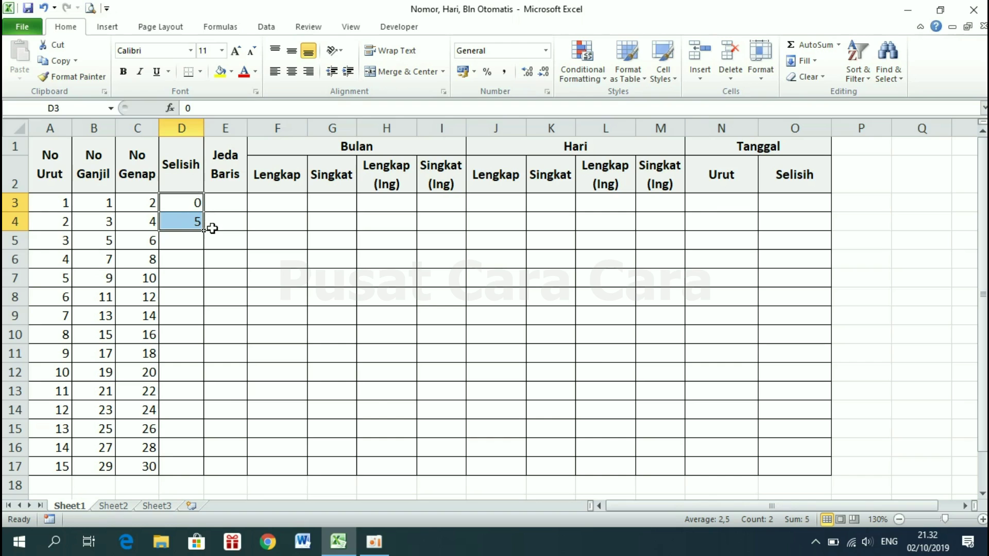
drag(205, 233, 201, 469)
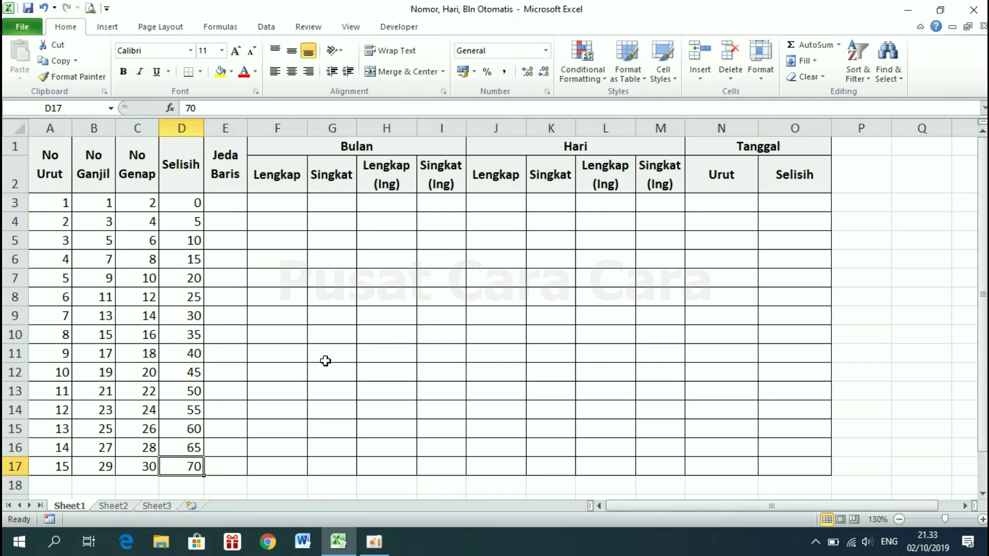
click(230, 168)
Enter 1 in E3 and 2 in E5, skipping row 4
click(229, 201)
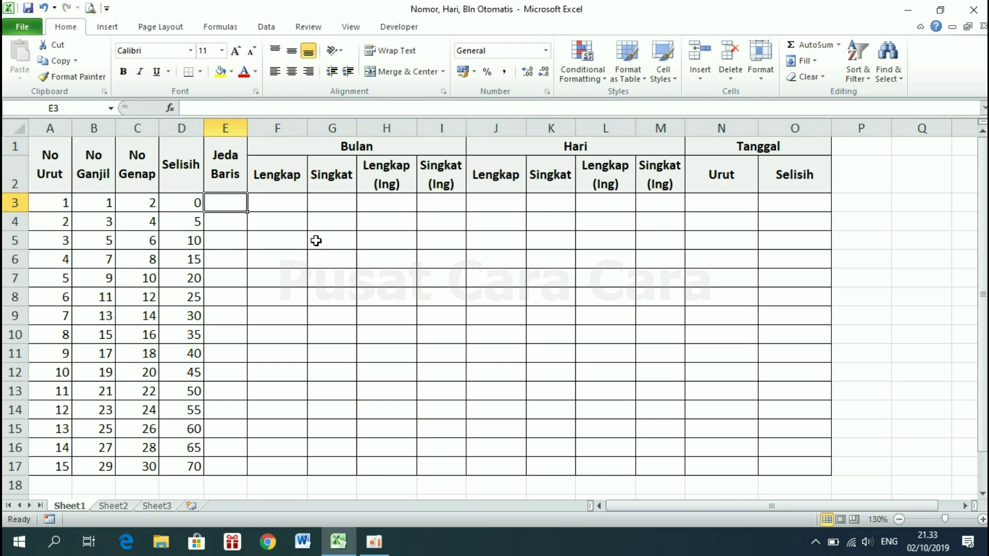
text(1)
key(Return)
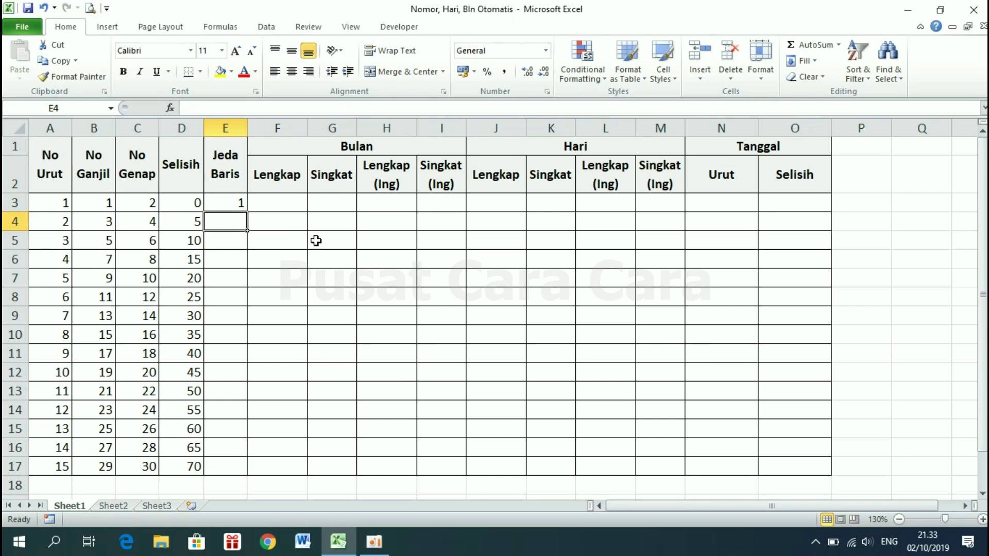
click(223, 238)
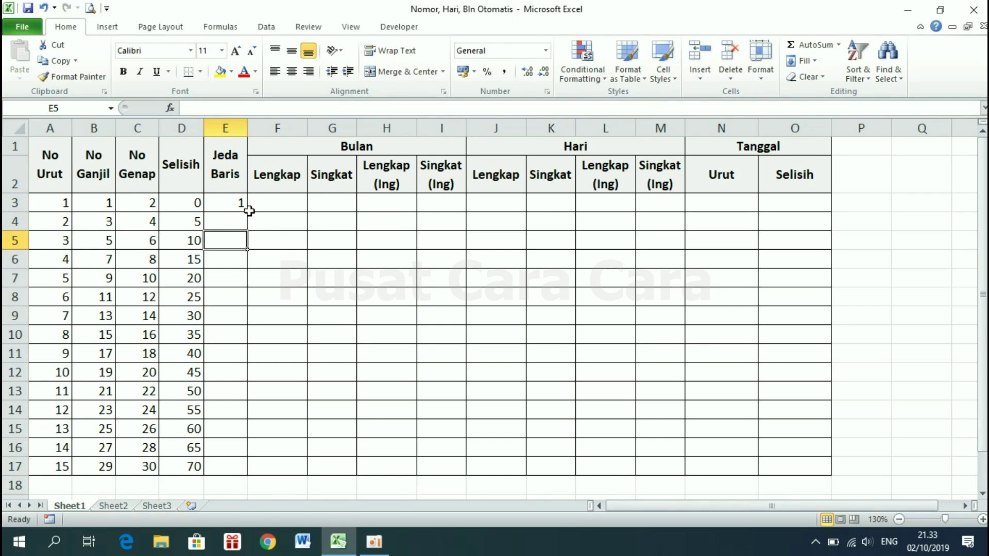
text(2)
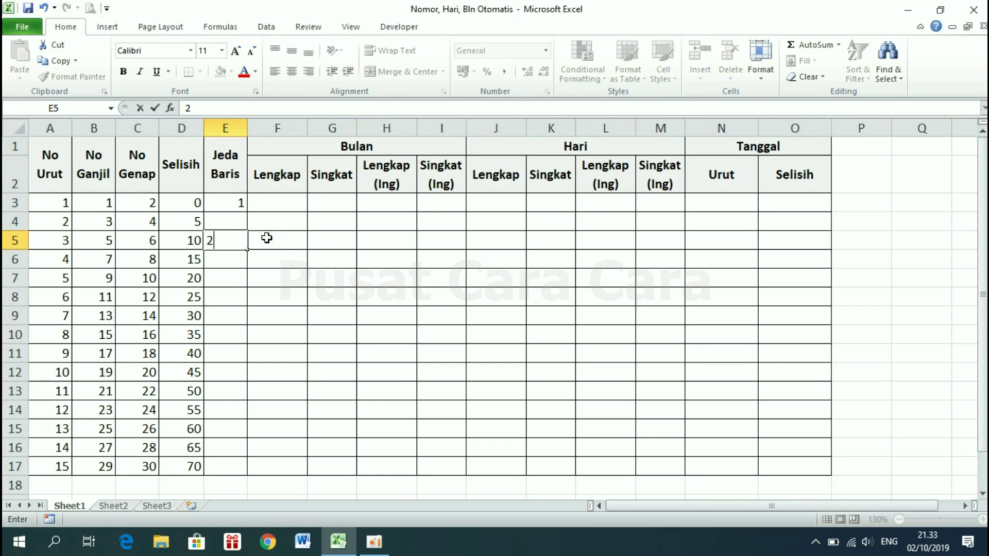
key(Return)
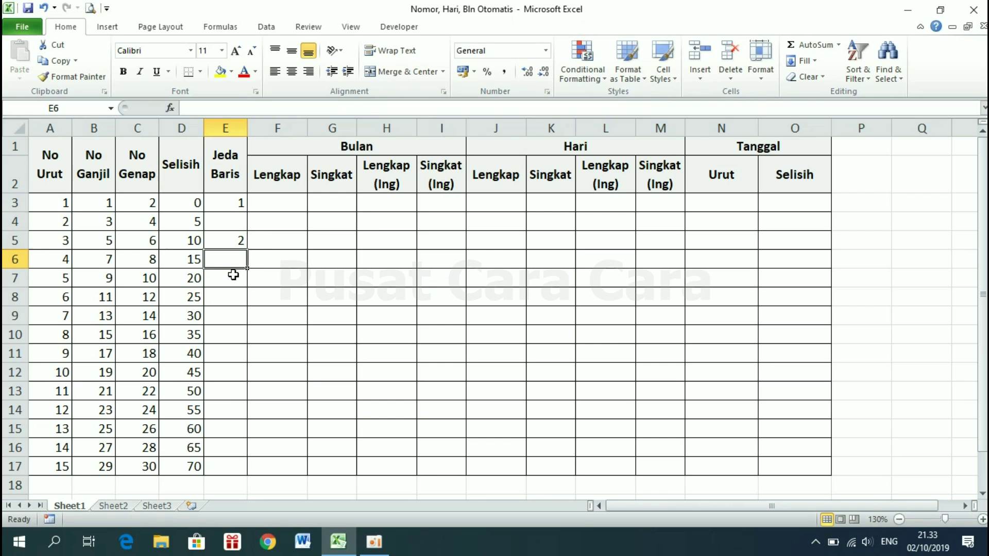
Review the skip-a-row layout: rows E7–E11, then E3, blank E4 and E5
click(236, 280)
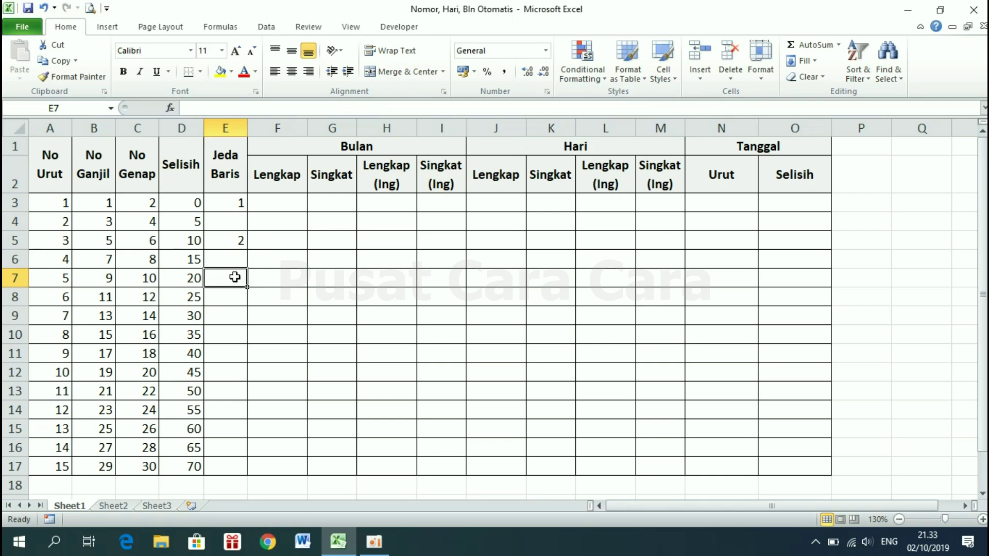
click(233, 318)
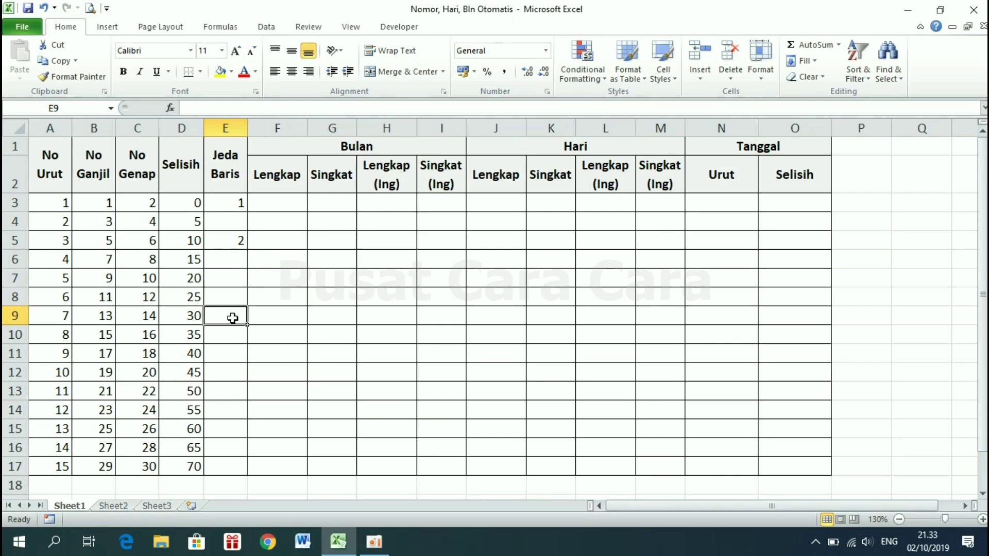
click(231, 351)
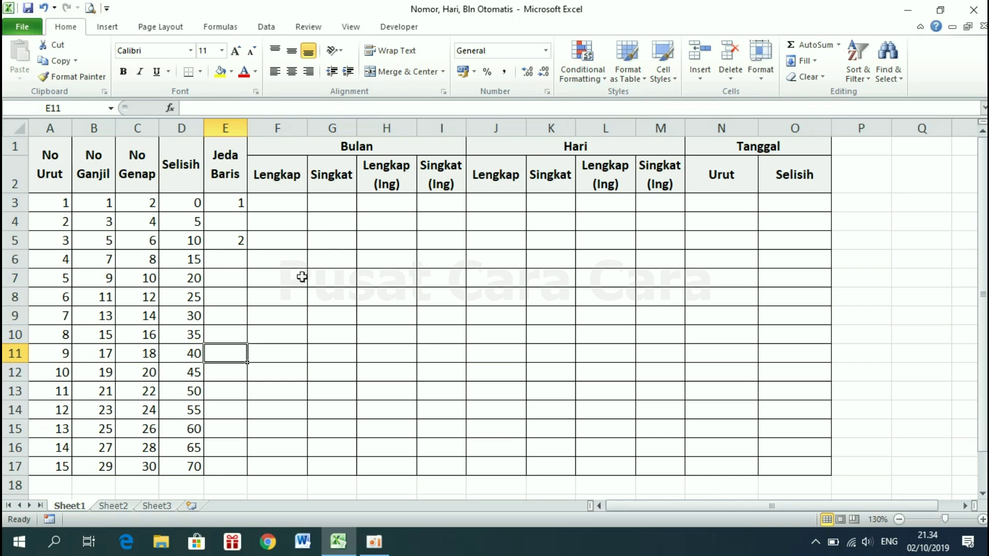
click(302, 314)
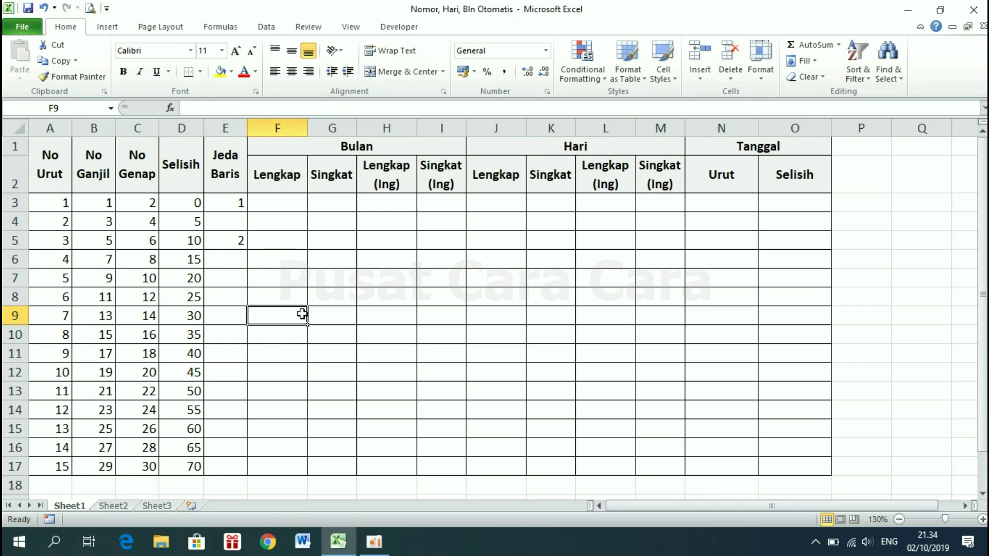
click(234, 204)
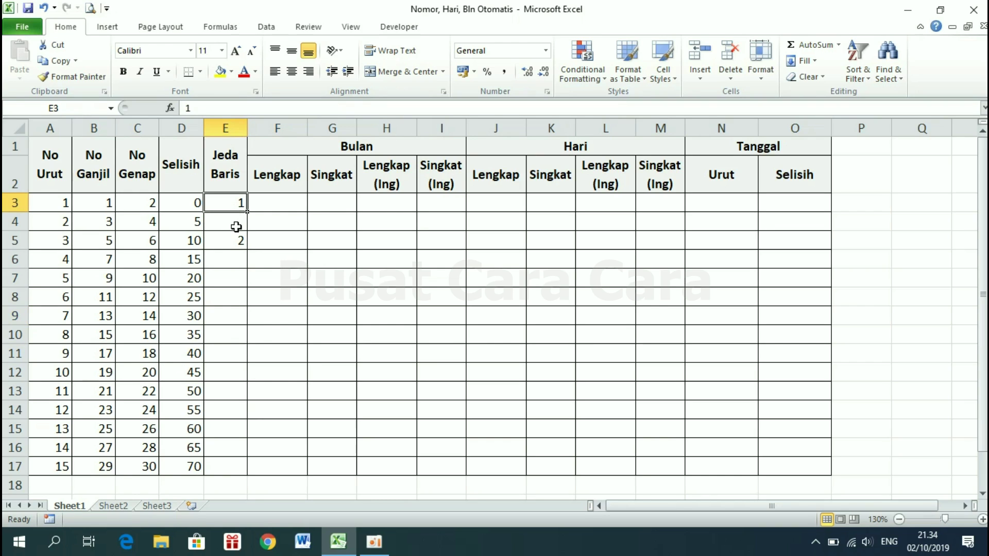
click(235, 225)
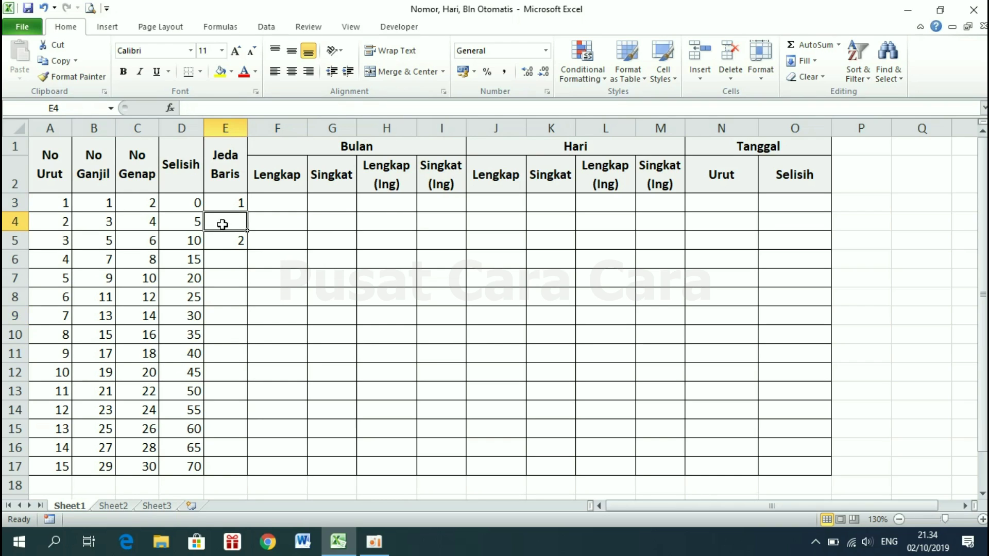
click(231, 241)
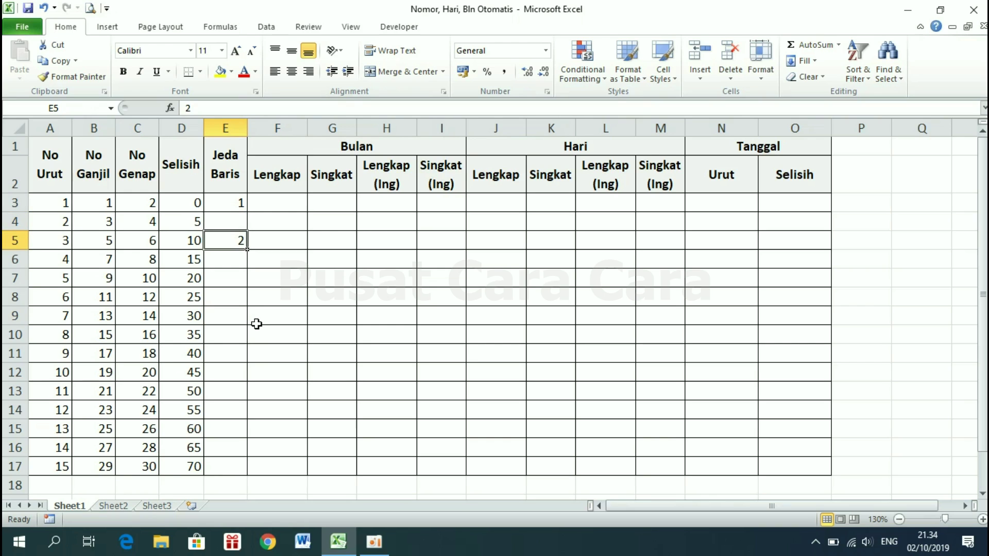
click(318, 315)
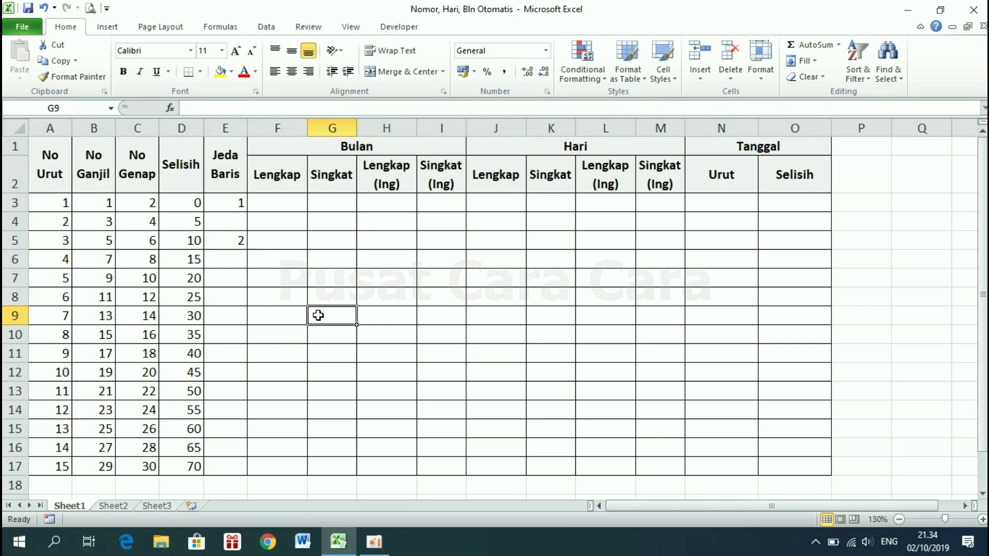
click(226, 204)
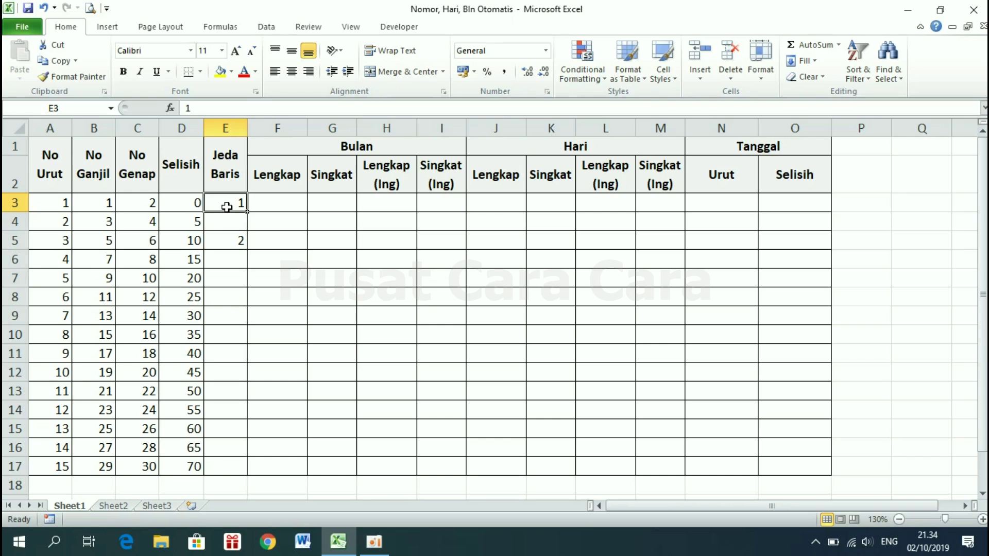
Drag the E3:E6 skip-a-row pattern down to row 17 in the Jeda Baris column
drag(226, 207, 230, 260)
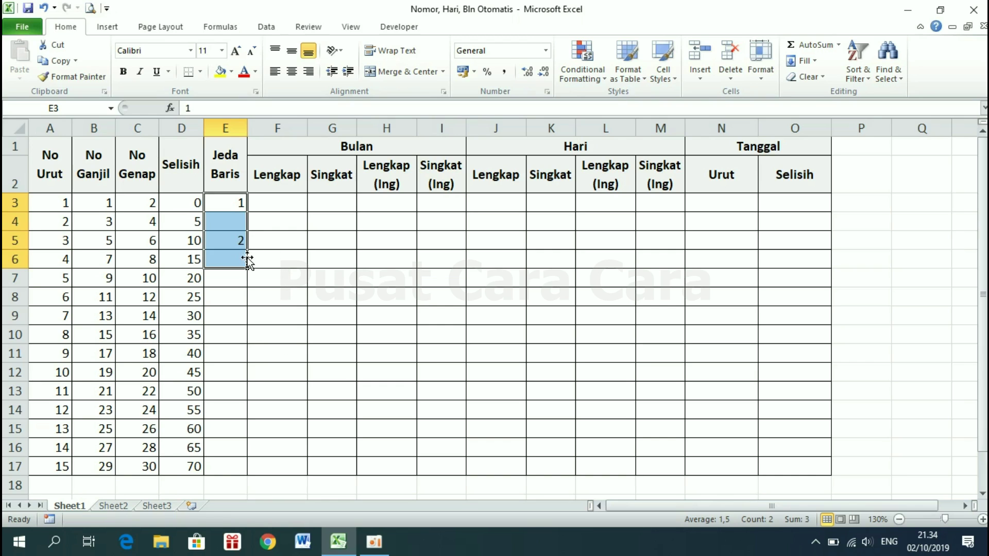
drag(248, 268, 246, 473)
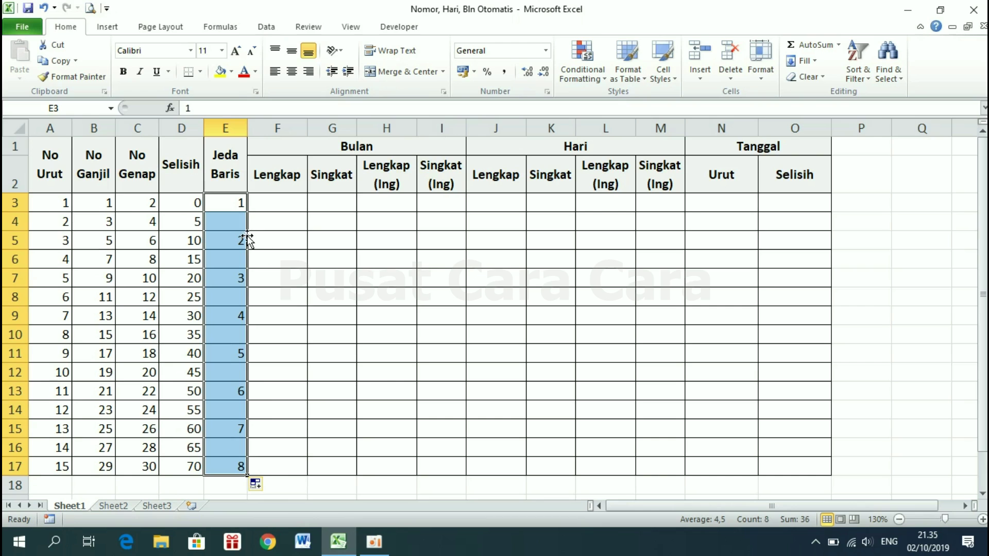
click(230, 226)
drag(232, 240, 230, 465)
key(Delete)
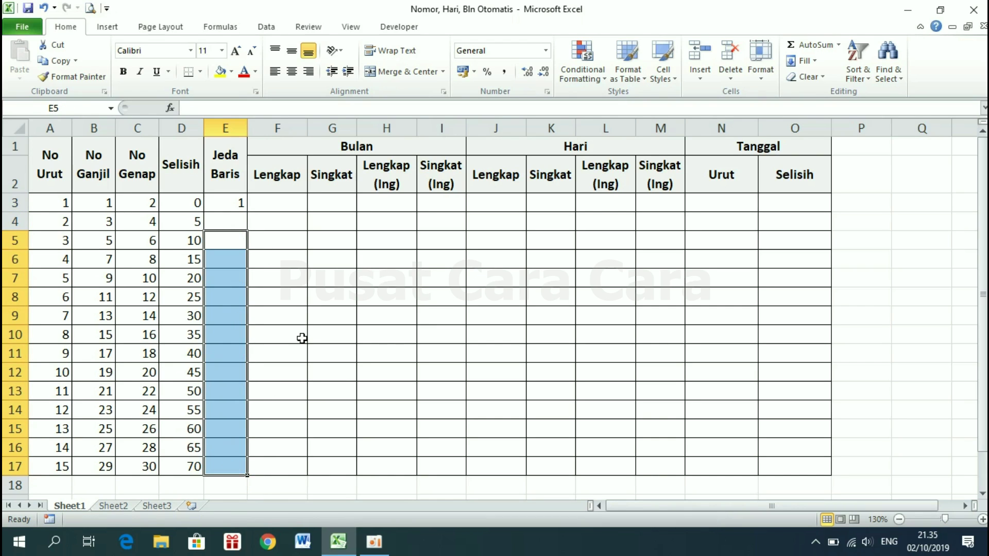
click(301, 337)
click(239, 261)
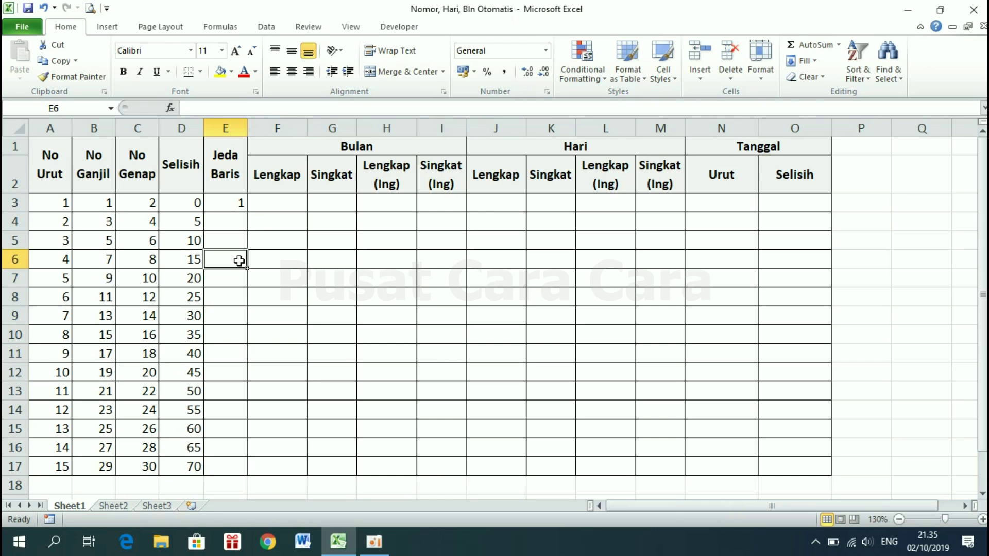
text(2)
key(Return)
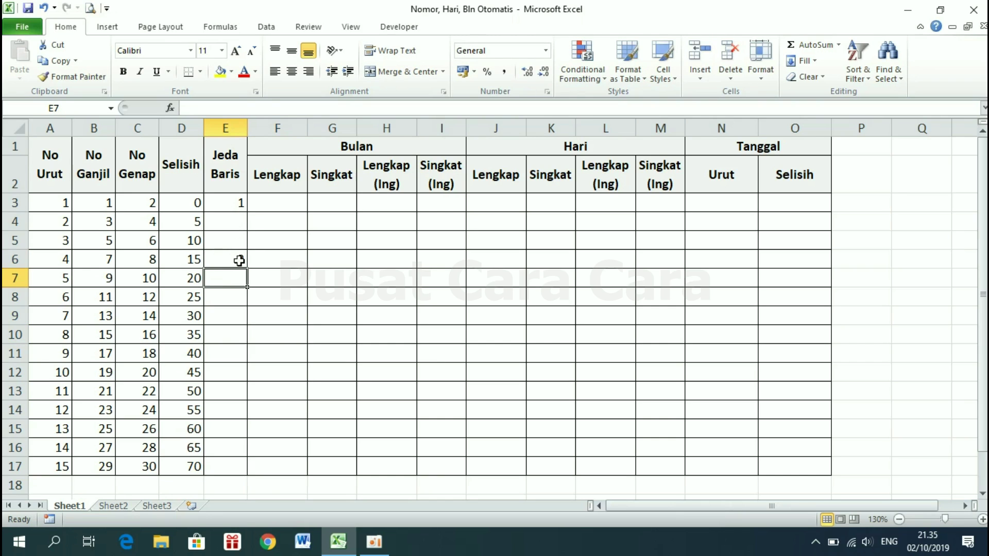
click(284, 260)
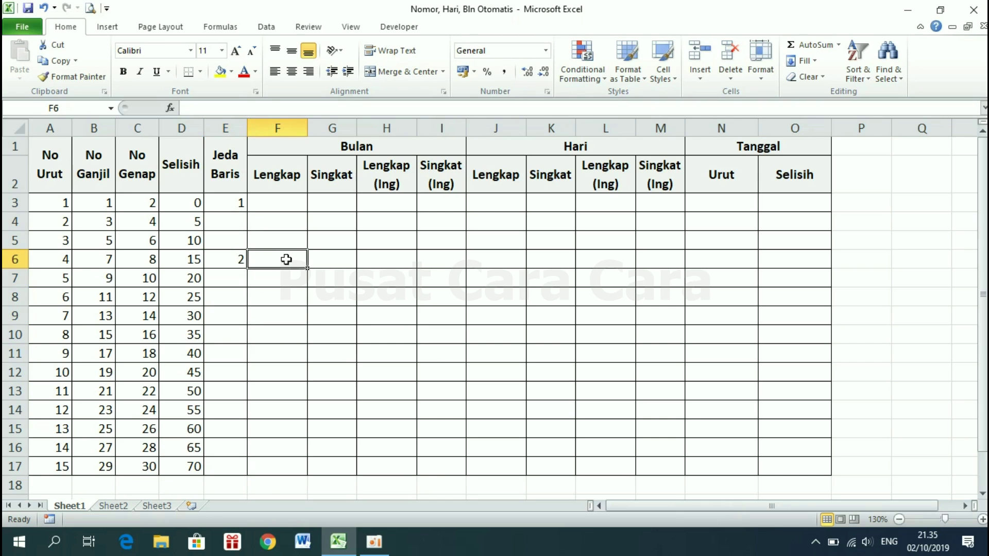
click(230, 203)
drag(230, 204, 232, 247)
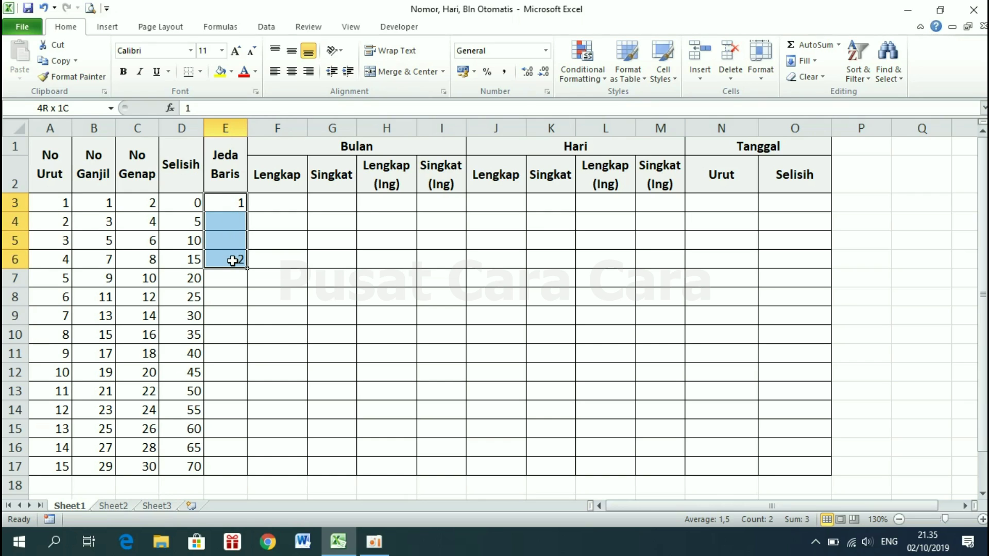
drag(232, 248, 245, 478)
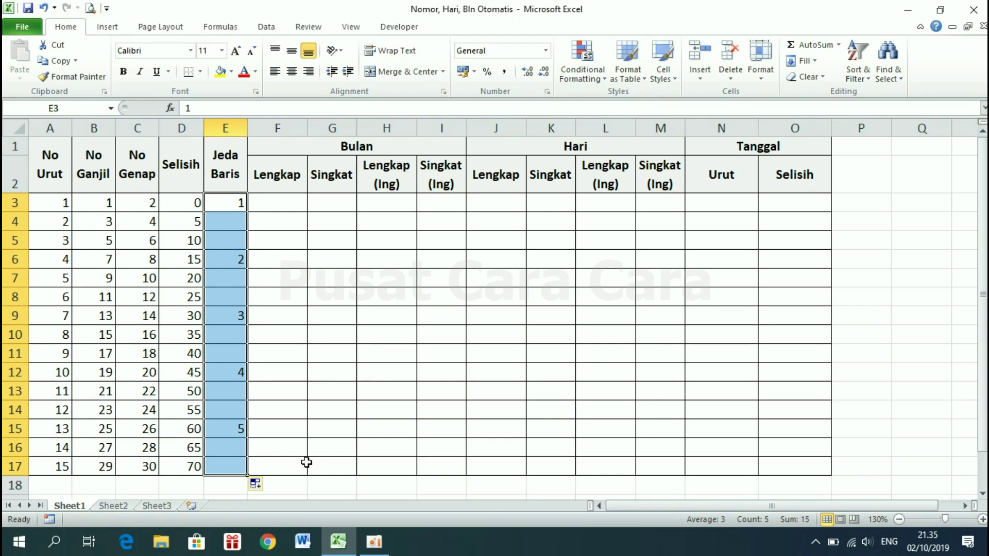
key(Delete)
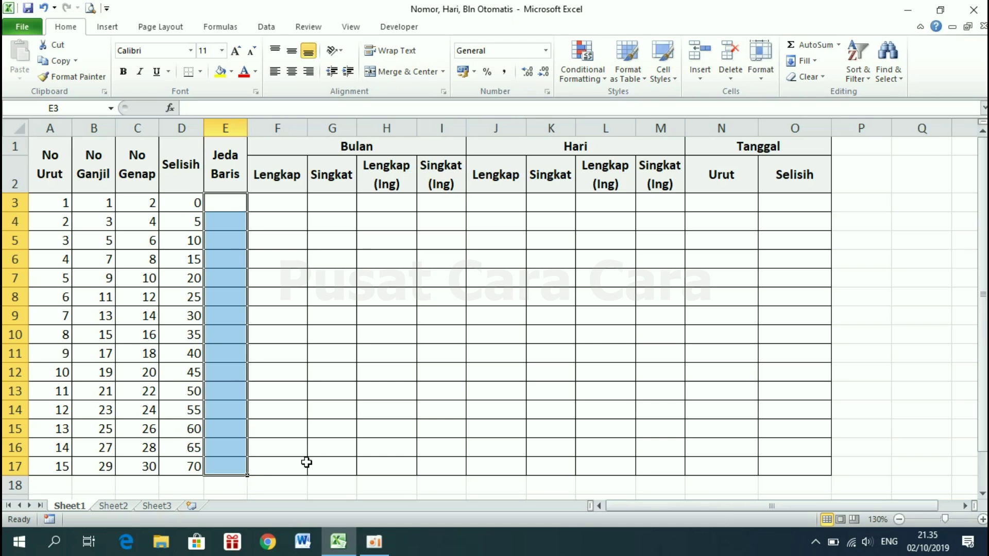
key(ctrl+z)
key(ctrl+z)
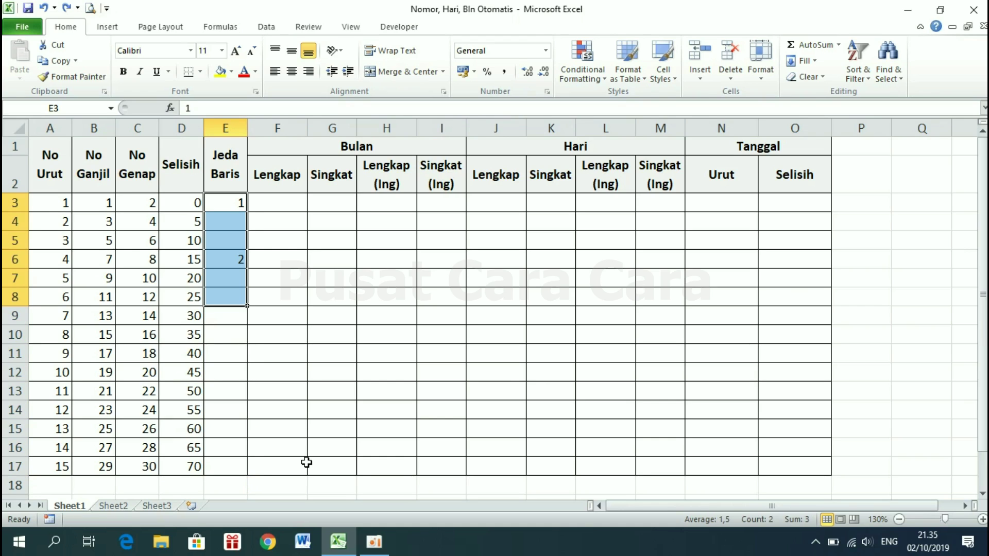
key(ctrl+z)
key(ctrl+z)
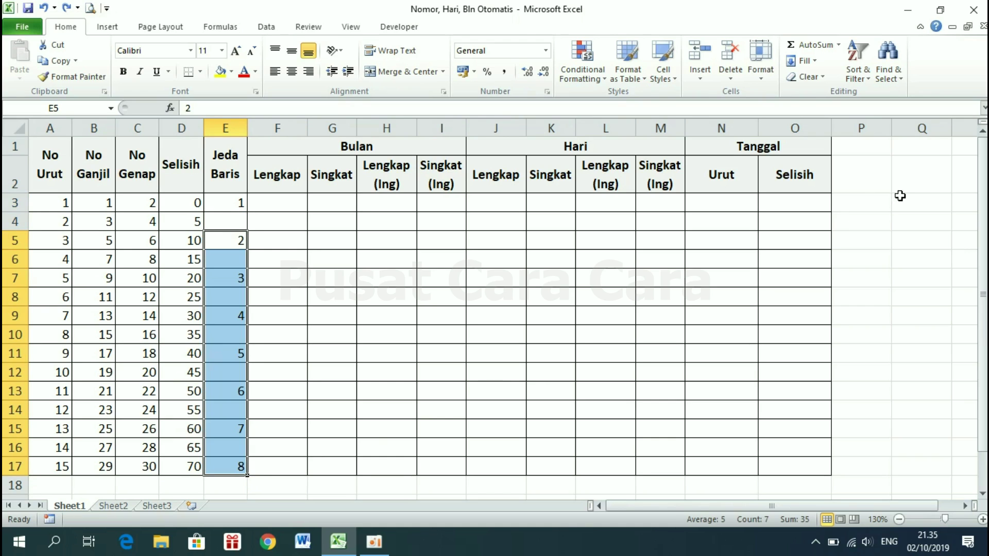
On Sheet2, enter 1 in A1, 3 in A3, 2 in B2 and 4 in B4
click(115, 505)
scroll(238, 349, down, 1)
scroll(238, 348, up, 5)
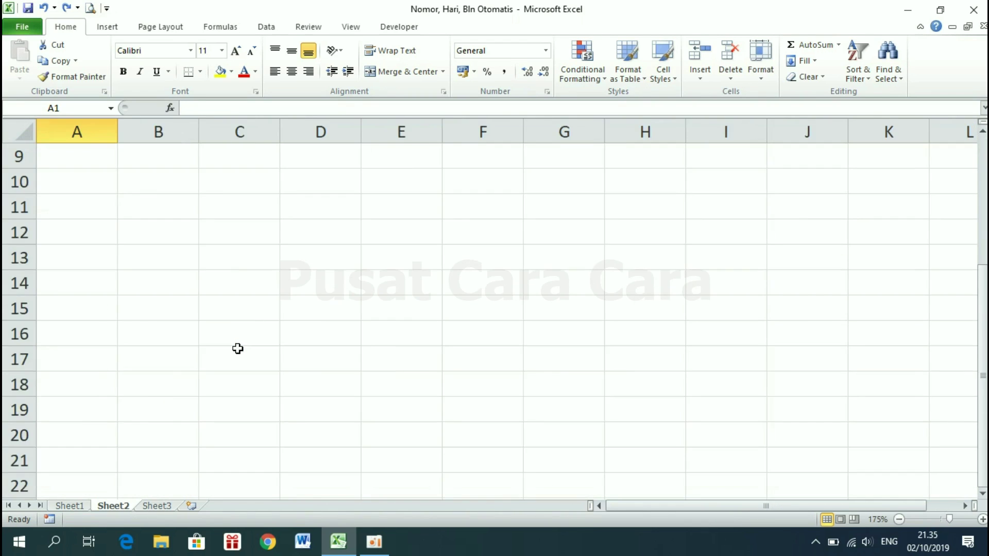
scroll(237, 349, up, 3)
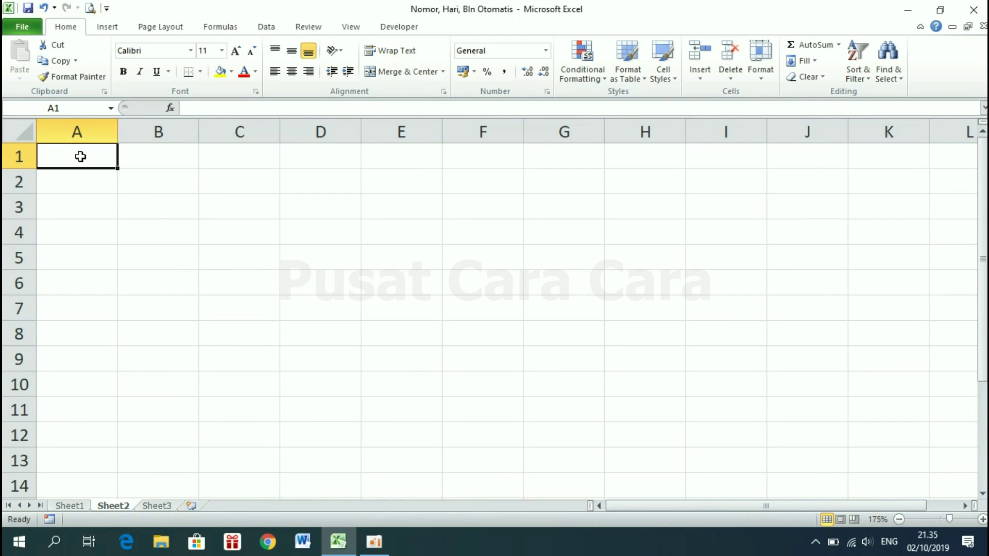
text(1)
key(Return)
key(Return)
text(3)
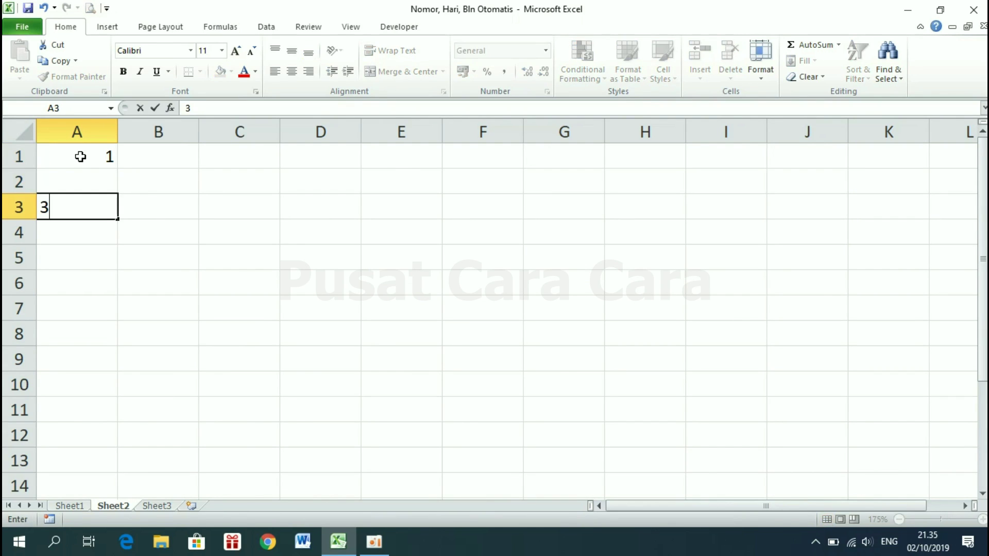
key(Return)
key(Return)
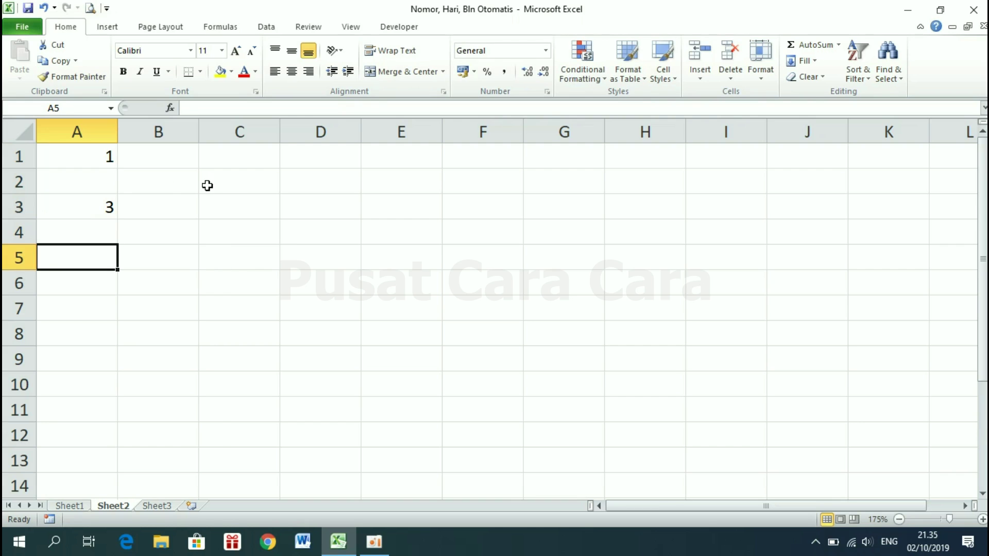
click(172, 177)
text(2)
key(Return)
key(Return)
key(Return)
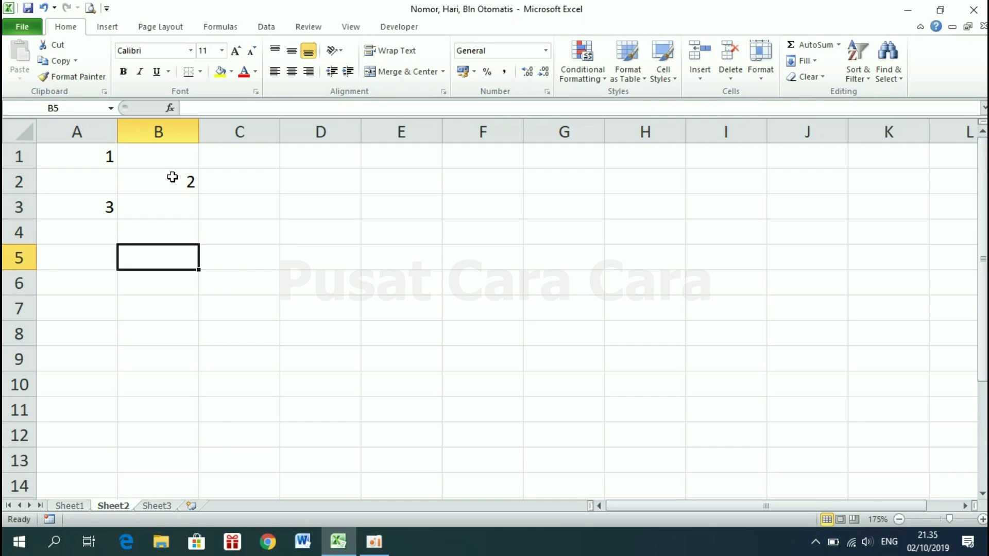
key(Up)
text(4)
key(Return)
click(315, 294)
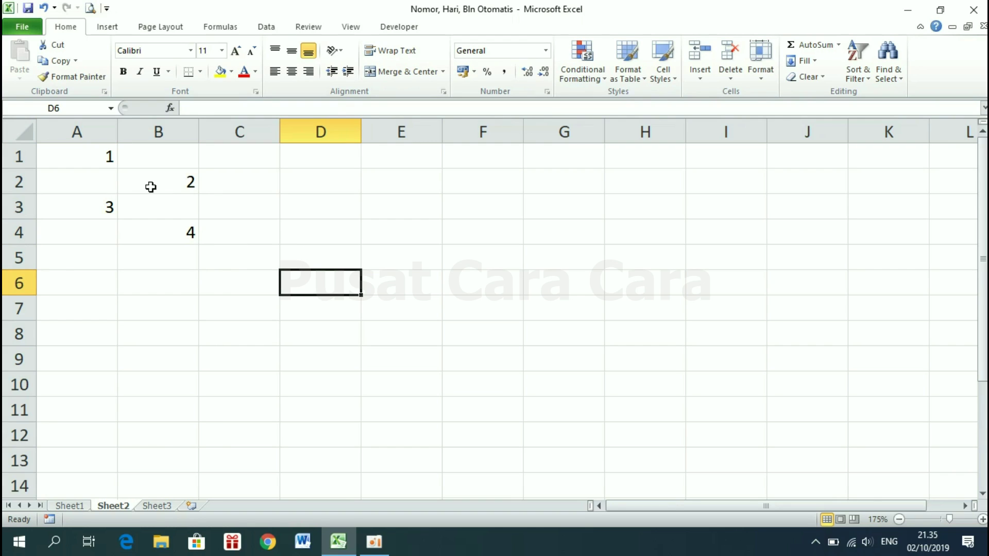
Fill column A with odd numbers to row 17 and column B with even numbers to row 18
drag(90, 153, 96, 230)
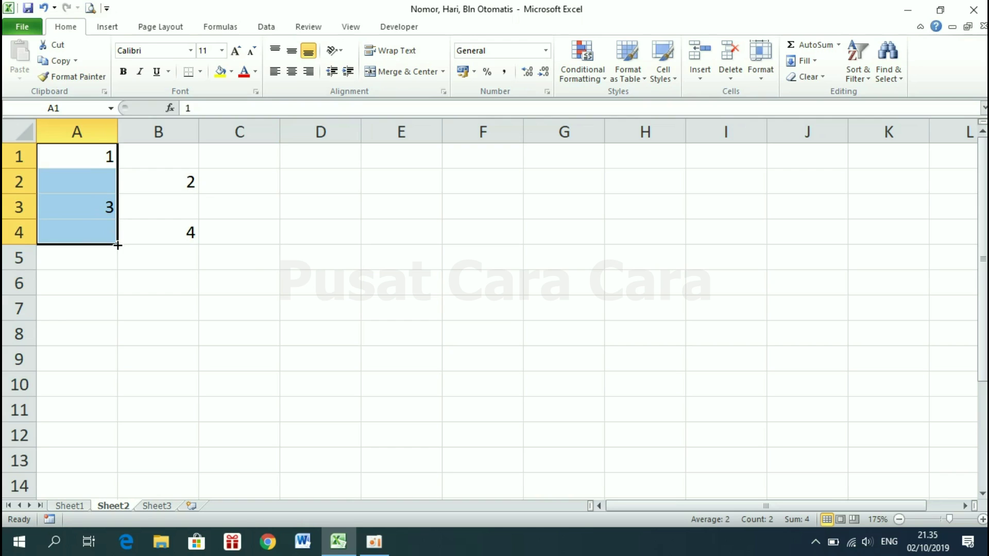
drag(117, 245, 95, 463)
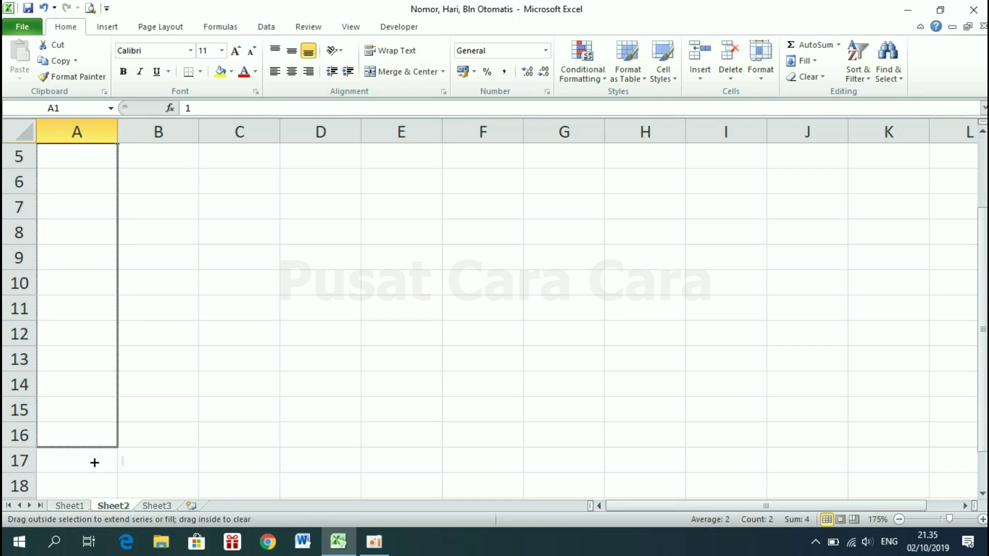
drag(95, 452, 99, 479)
scroll(248, 281, up, 2)
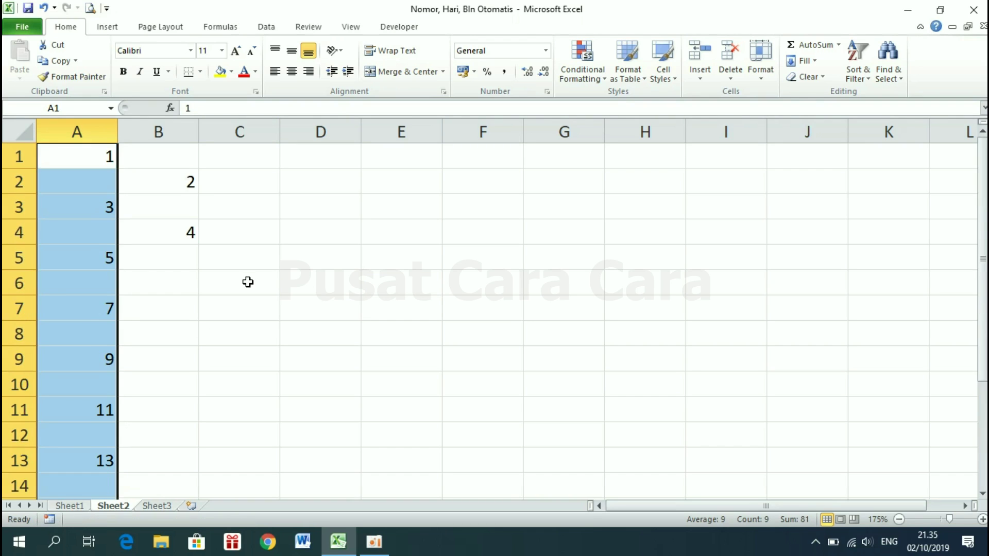
drag(176, 182, 179, 250)
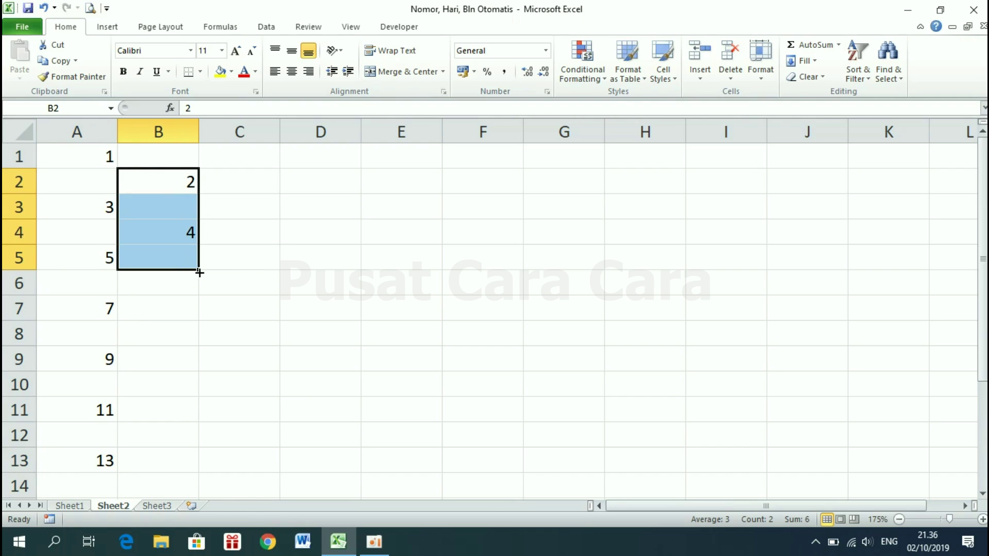
mouse_move(200, 273)
mouse_down()
mouse_move(178, 486)
mouse_move(164, 316)
mouse_up()
scroll(165, 316, up, 4)
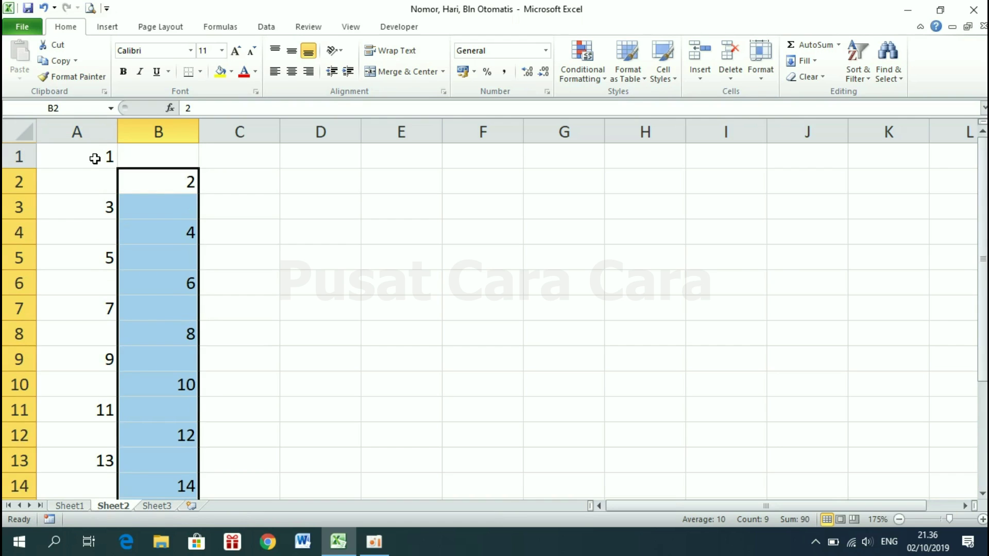
Left-align both number columns, check B2, A3 and B4, and return to Sheet1
mouse_move(95, 159)
mouse_down()
mouse_move(133, 197)
mouse_move(144, 463)
mouse_move(146, 456)
mouse_up()
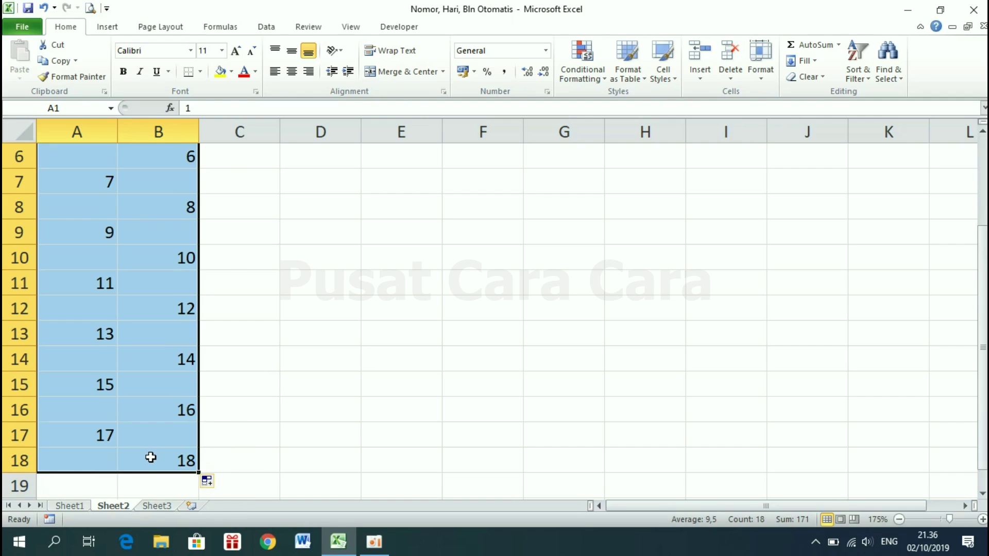
click(275, 76)
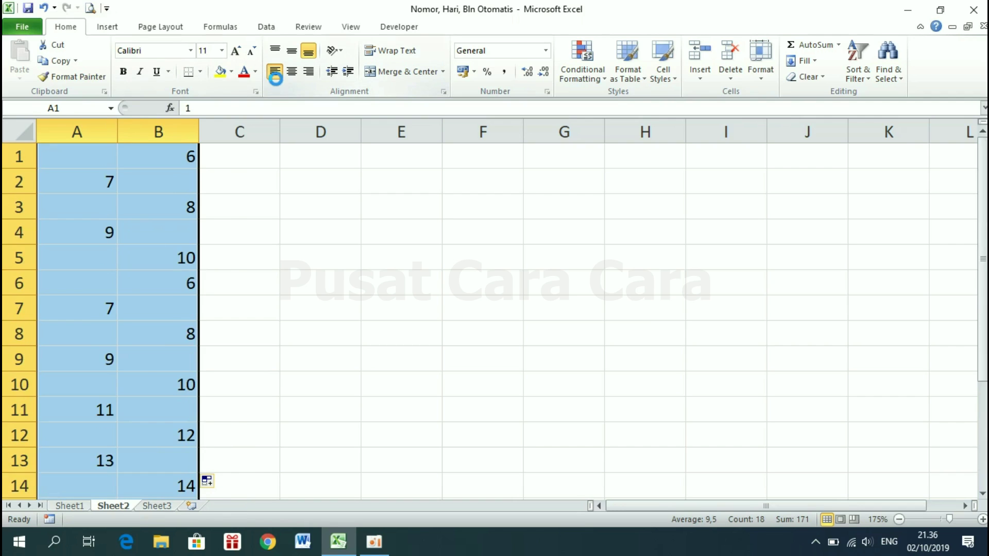
click(93, 159)
click(150, 181)
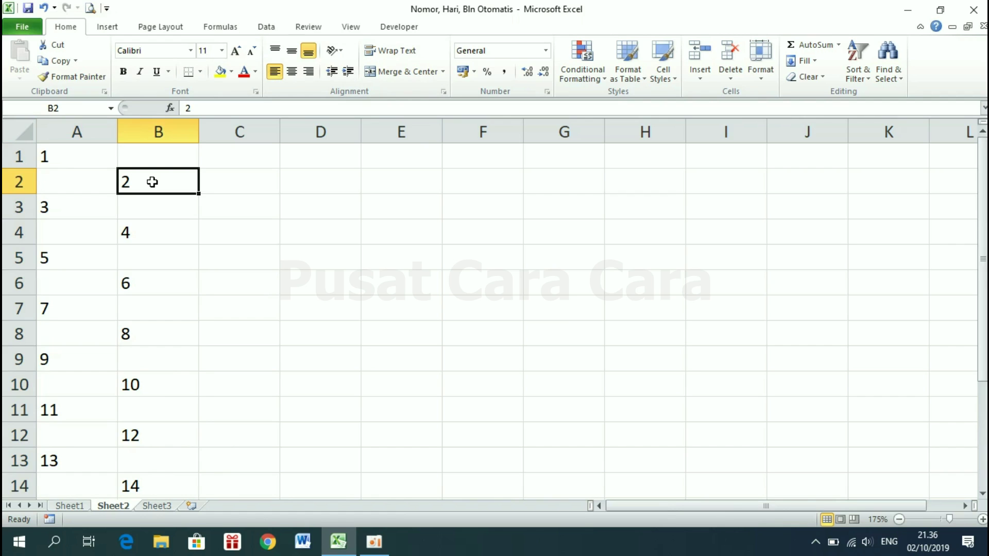
click(84, 205)
click(149, 231)
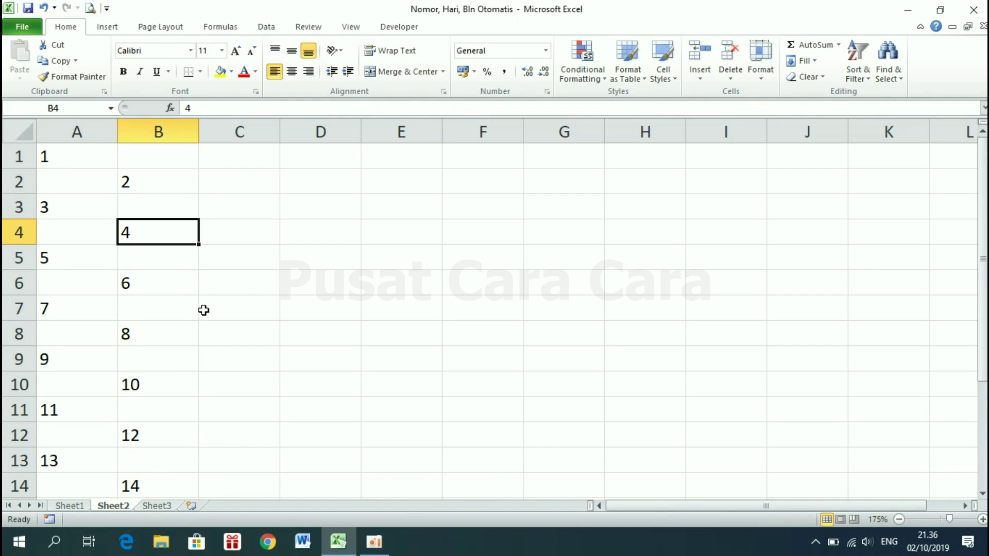
click(83, 505)
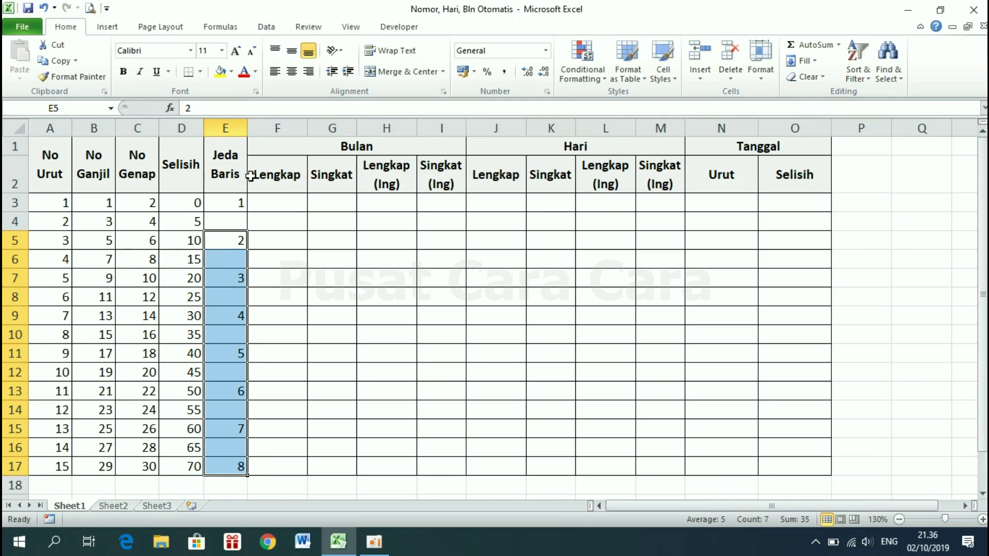
Enter Januari in F3, the first Bulan Lengkap cell, correcting the typed January
click(303, 146)
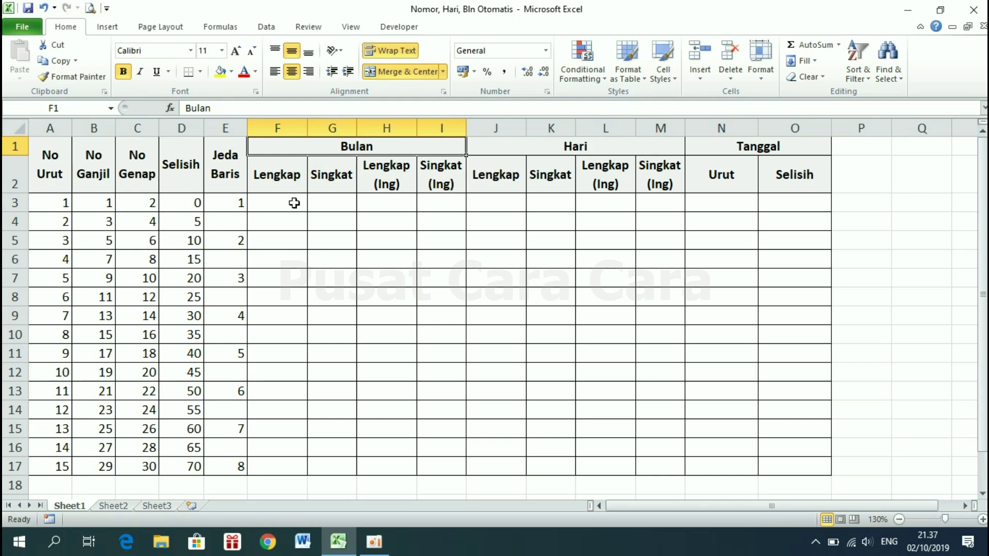
click(283, 204)
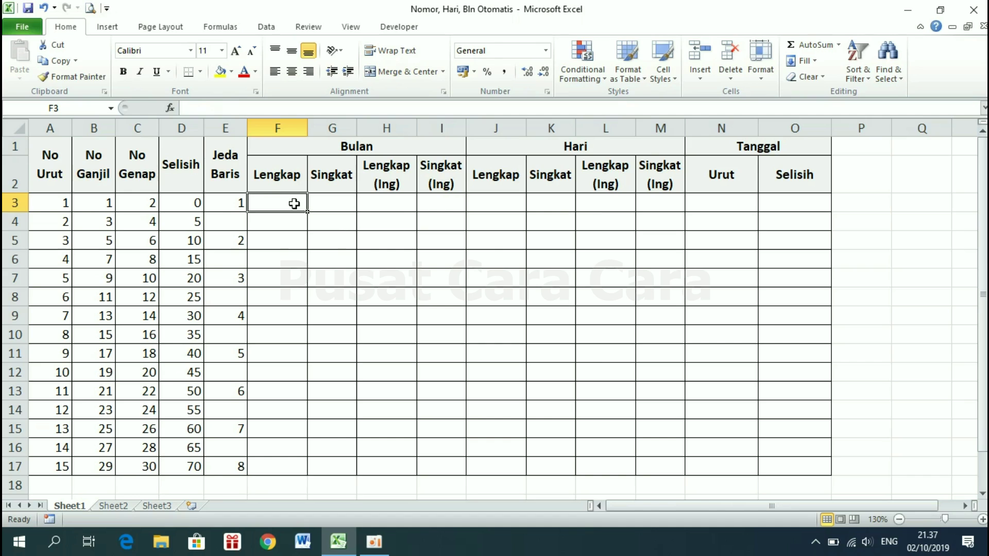
text(January)
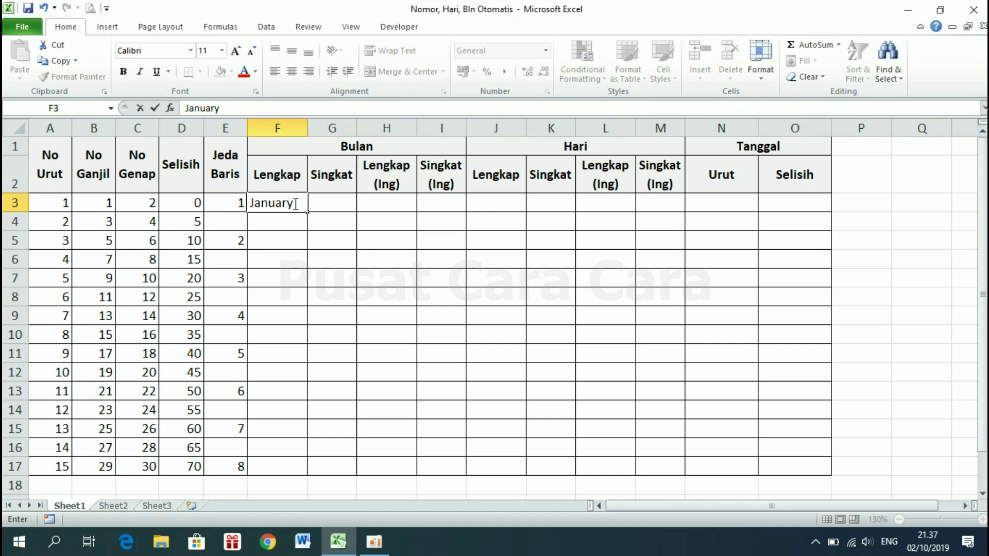
key(BackSpace)
text(i)
key(Return)
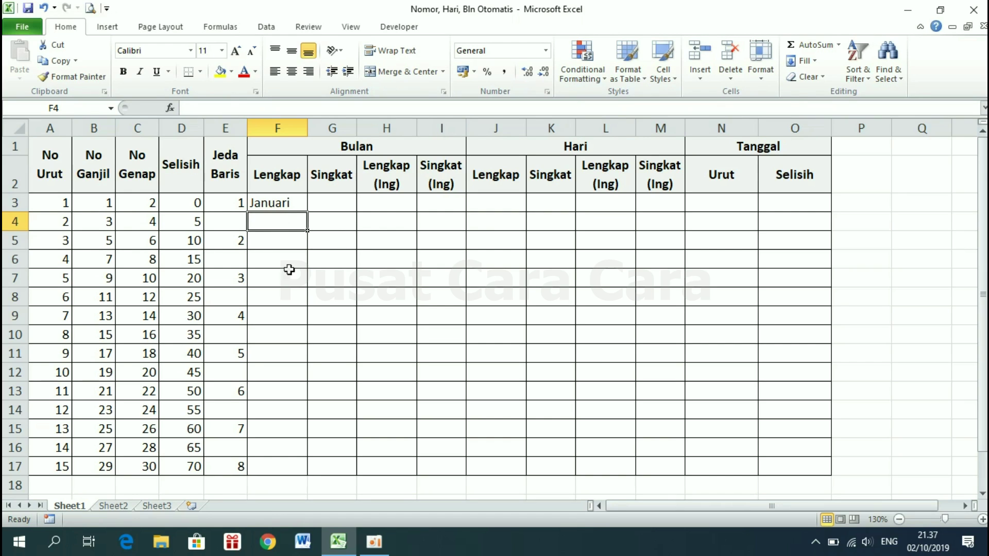
click(276, 202)
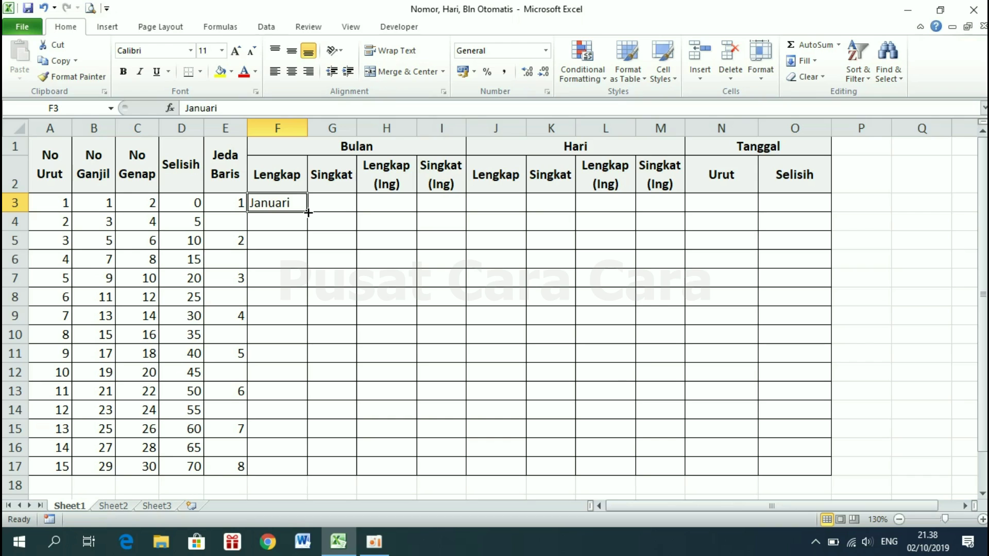
Drag F3's fill handle down to F14 so the months run Januari to Desember
drag(308, 212, 298, 240)
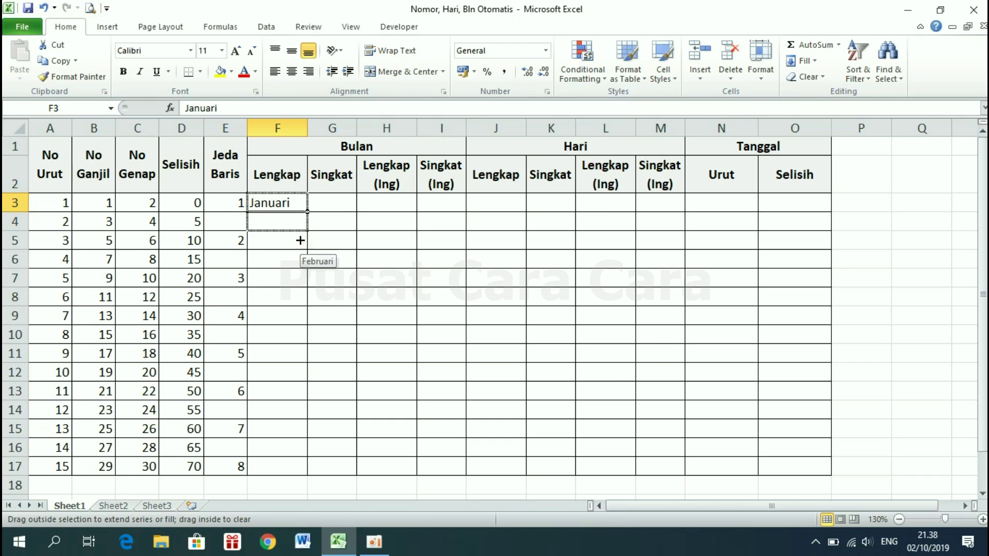
mouse_move(299, 240)
mouse_down()
mouse_move(287, 437)
mouse_move(288, 418)
mouse_up()
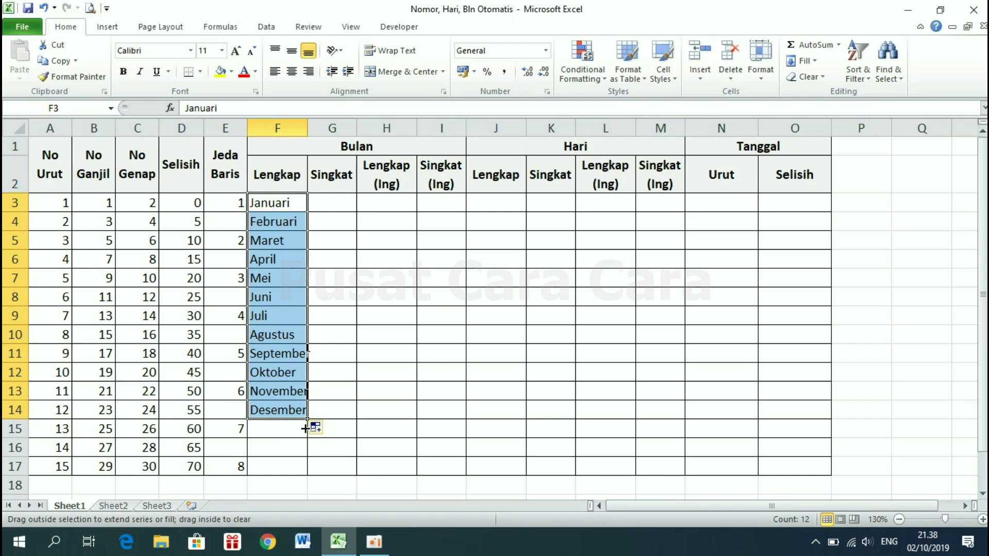
Extend the full month names to row 17 and enter Jan in G3
drag(306, 428, 307, 485)
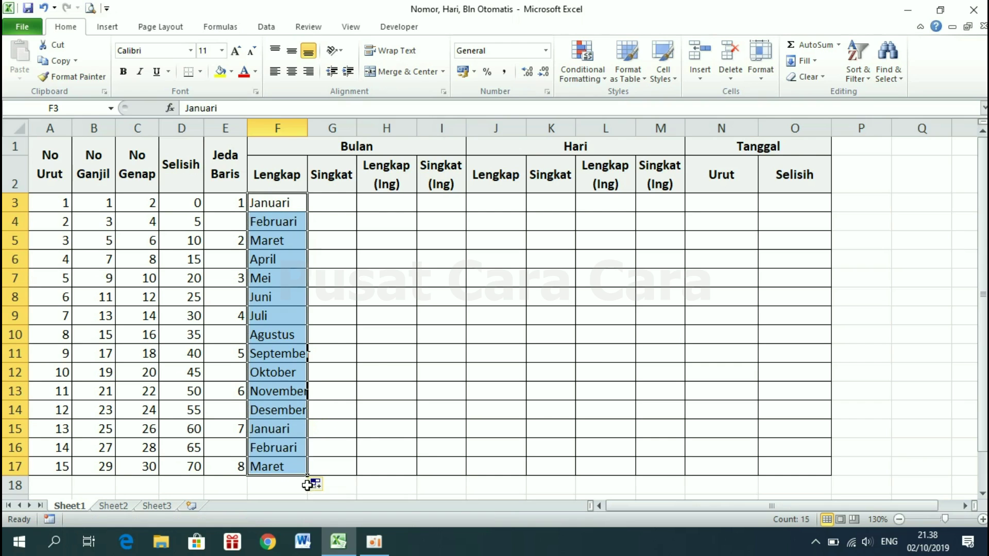
click(403, 333)
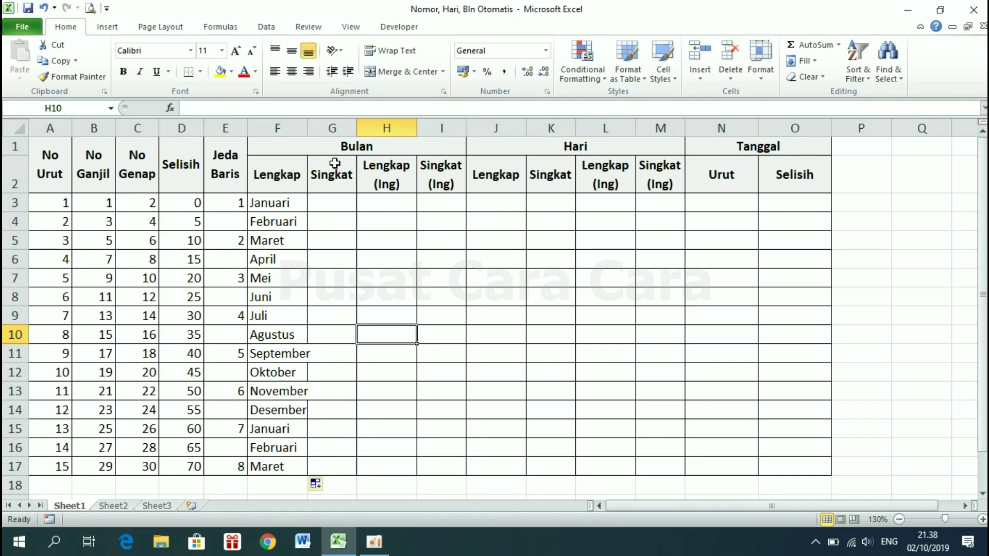
click(341, 199)
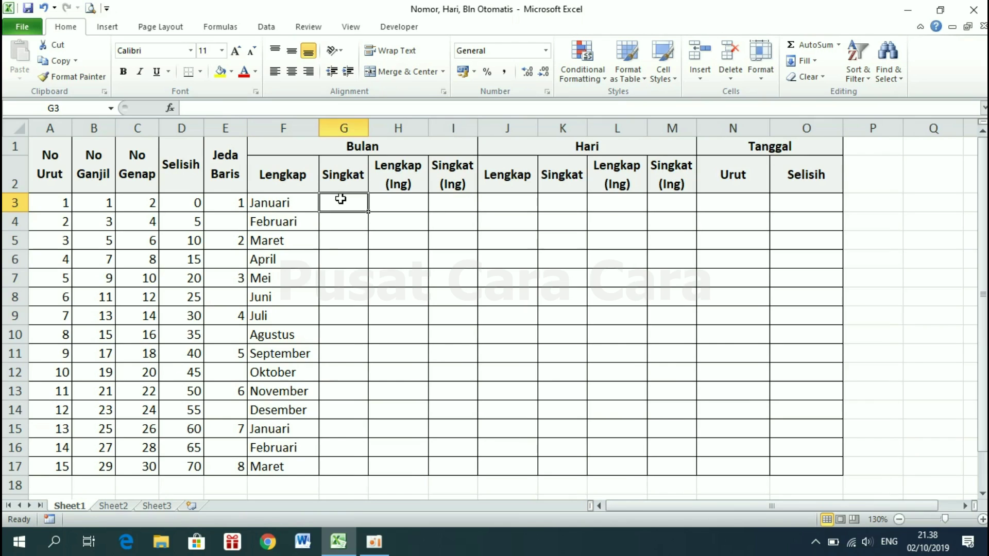
text(Jan)
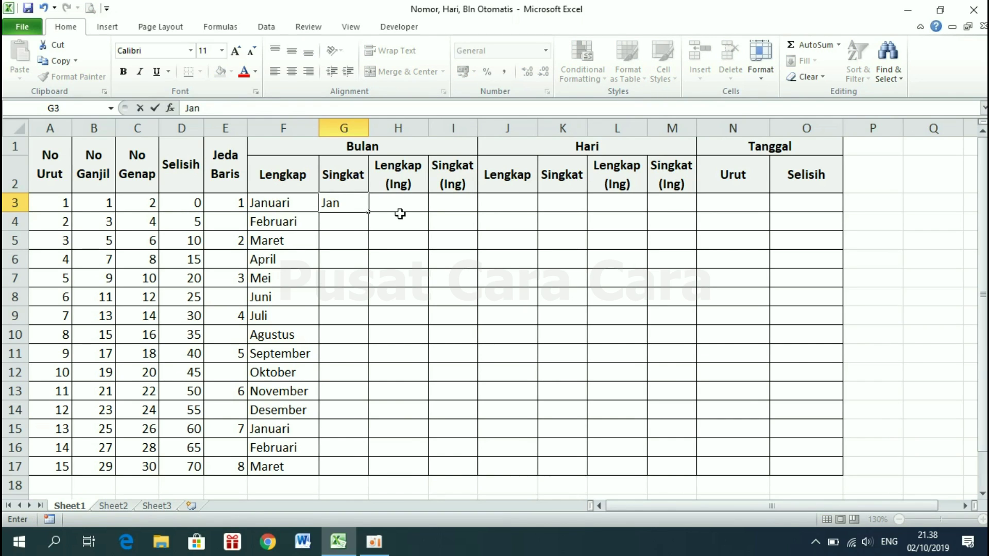
key(Return)
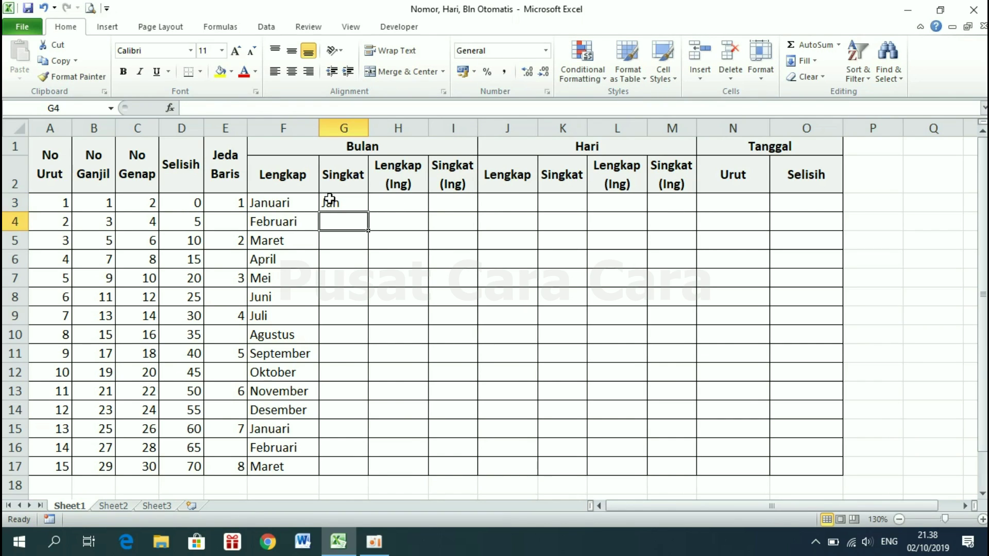
Fill G3 down to G17 with Jan through Des, then Jan, Feb, Mar
click(330, 201)
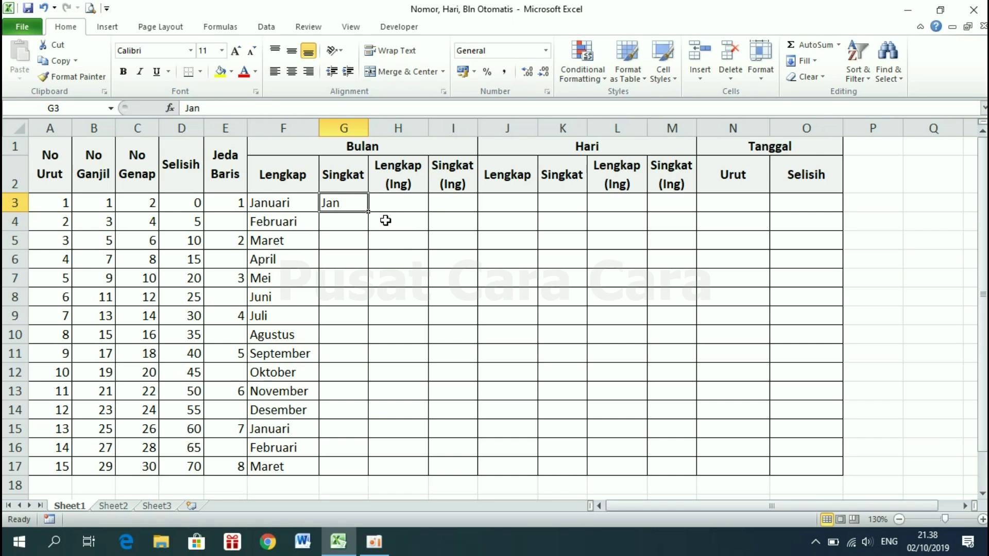
drag(368, 213, 345, 473)
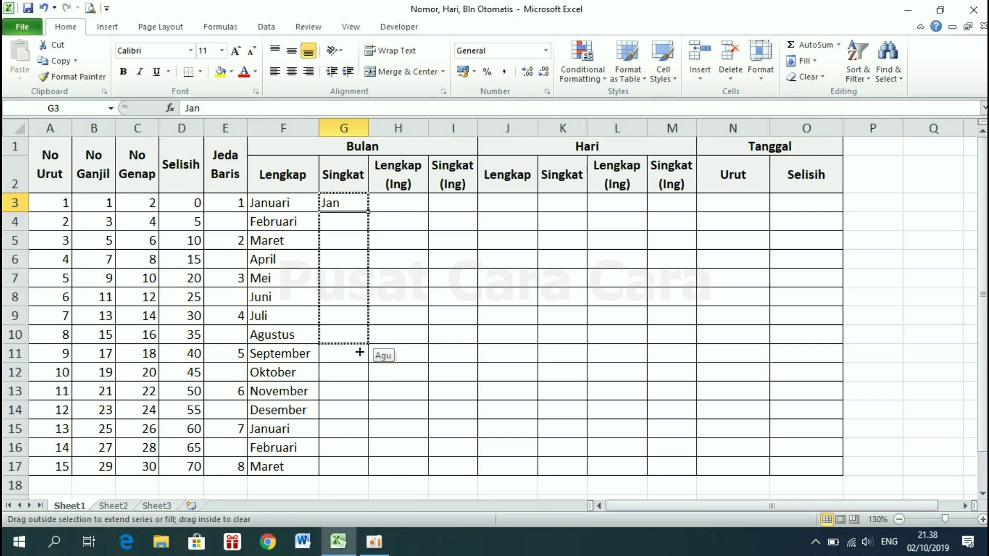
click(341, 201)
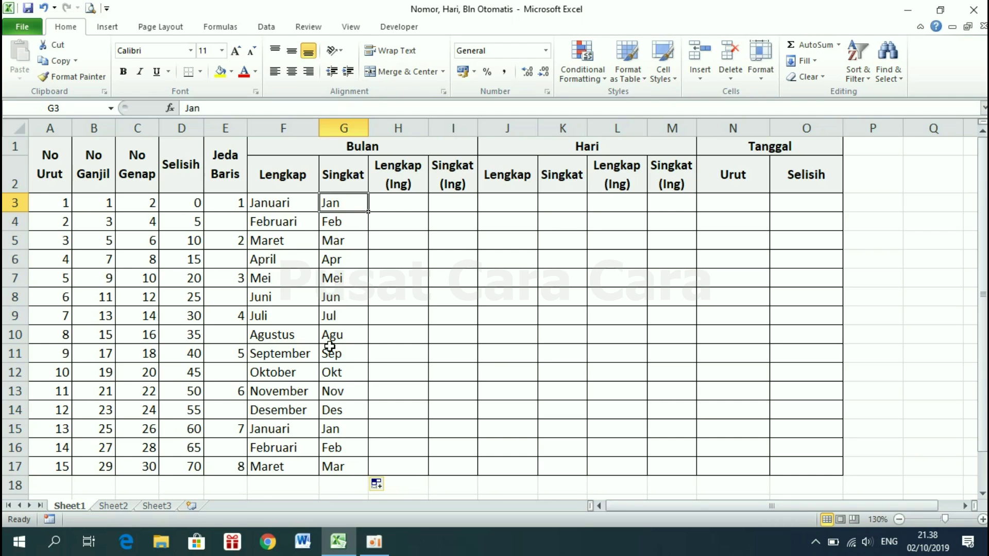
drag(283, 174, 343, 174)
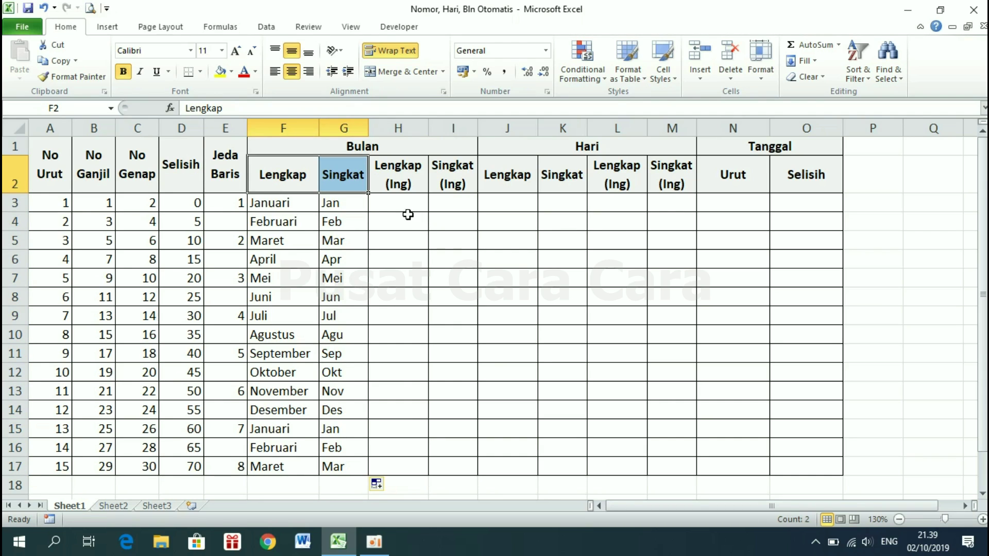
Enter January in H3 and fill H3:H17 with January through December, then January to March
click(337, 203)
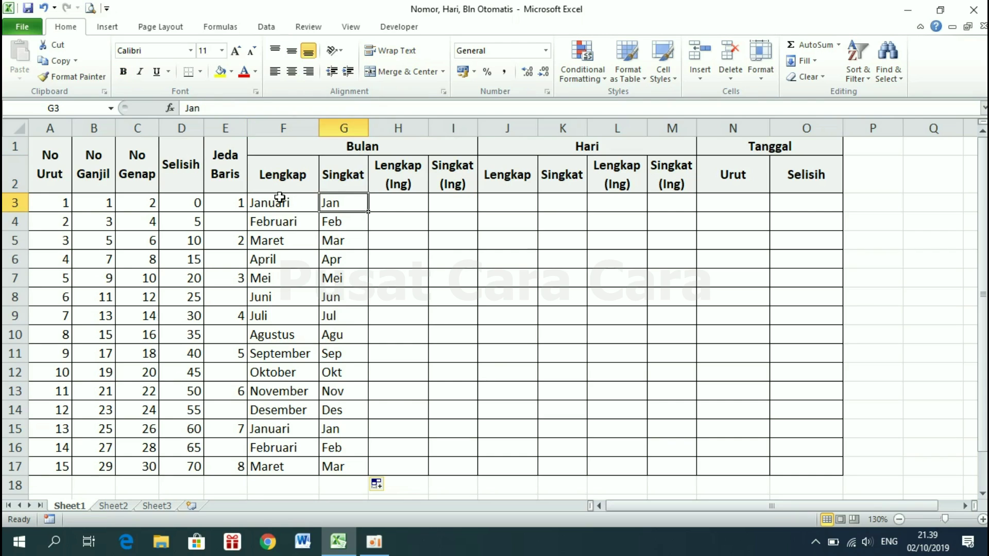
click(278, 199)
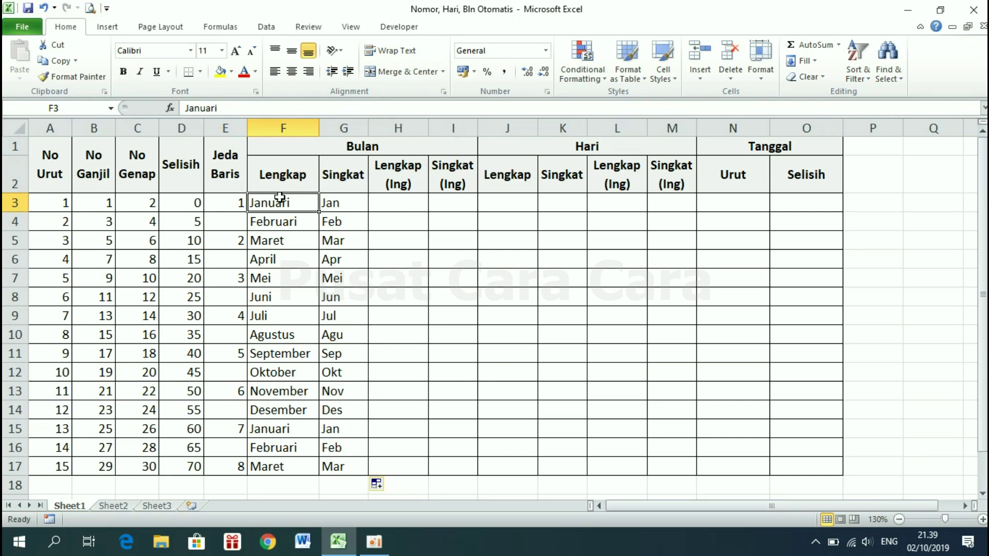
click(417, 200)
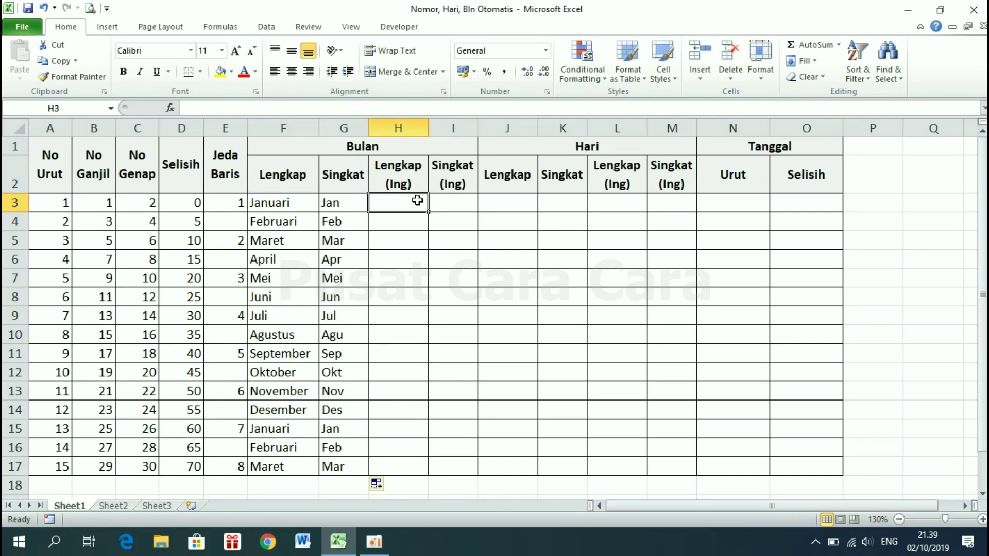
text(J)
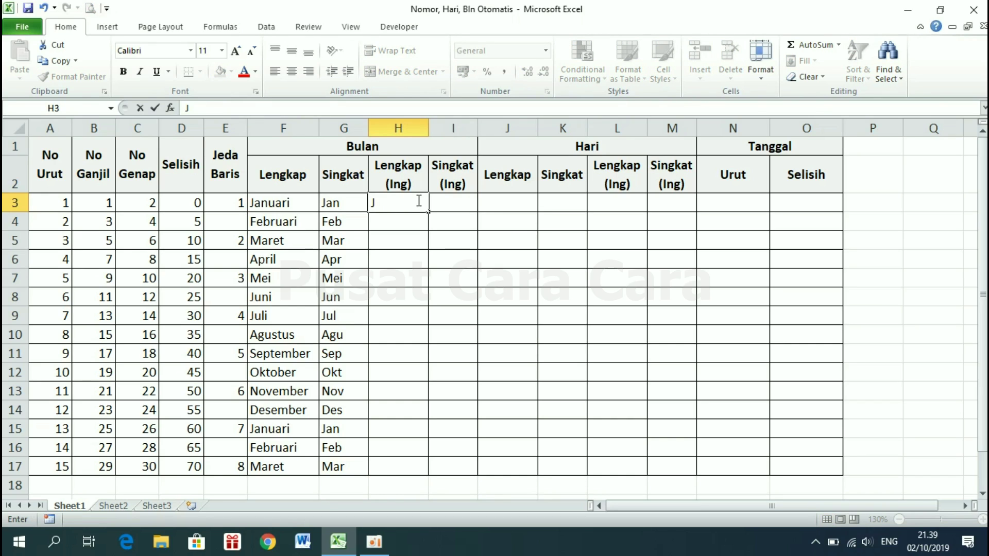
text(anuary)
key(Return)
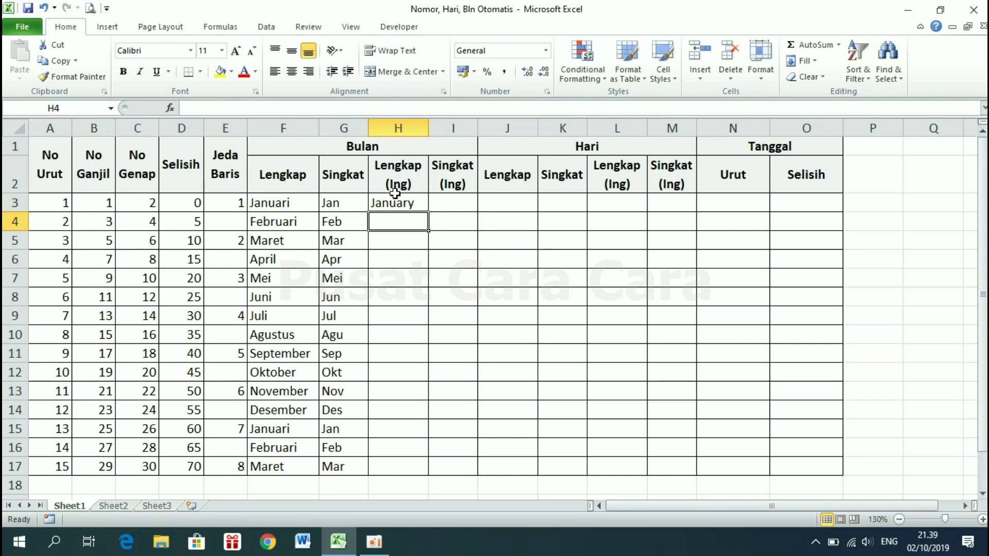
click(396, 200)
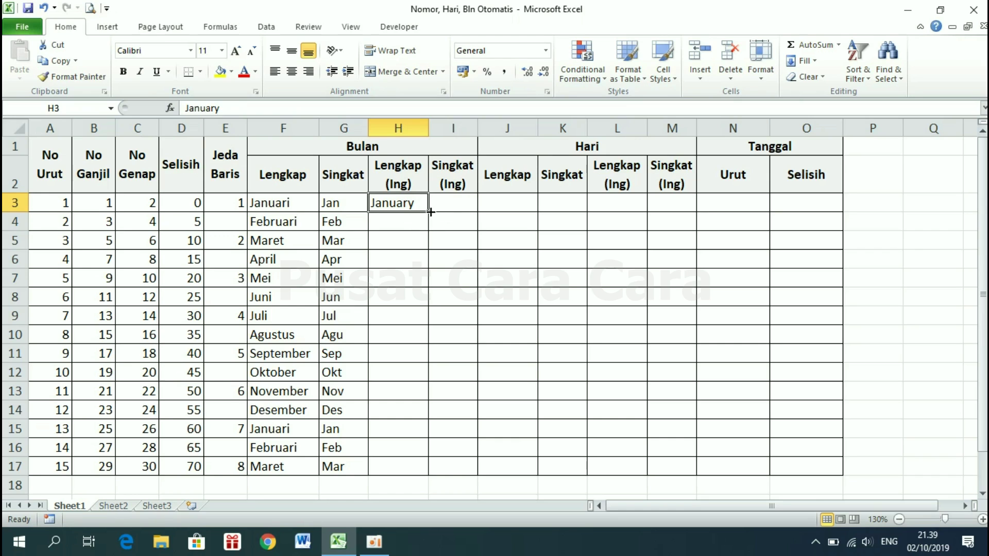
drag(429, 211, 424, 471)
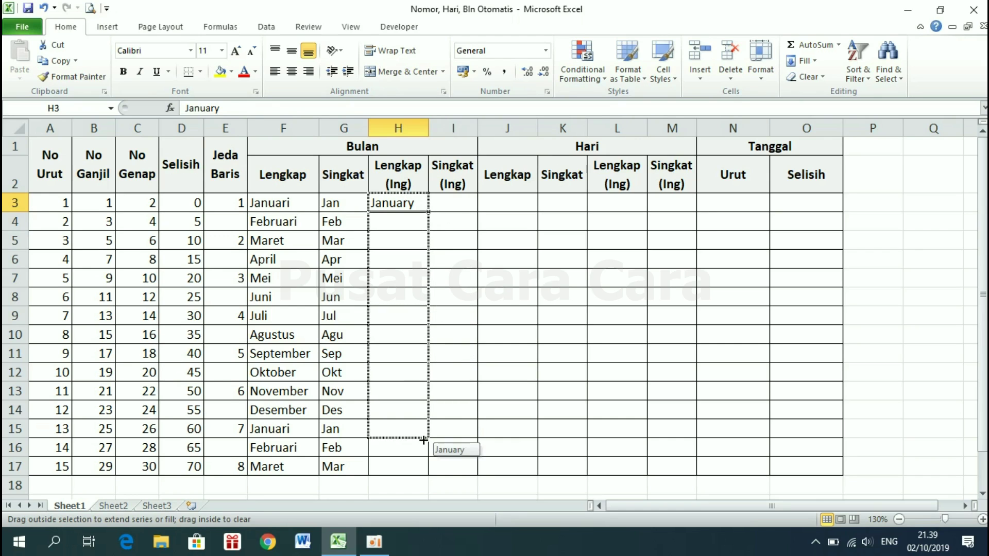
click(403, 219)
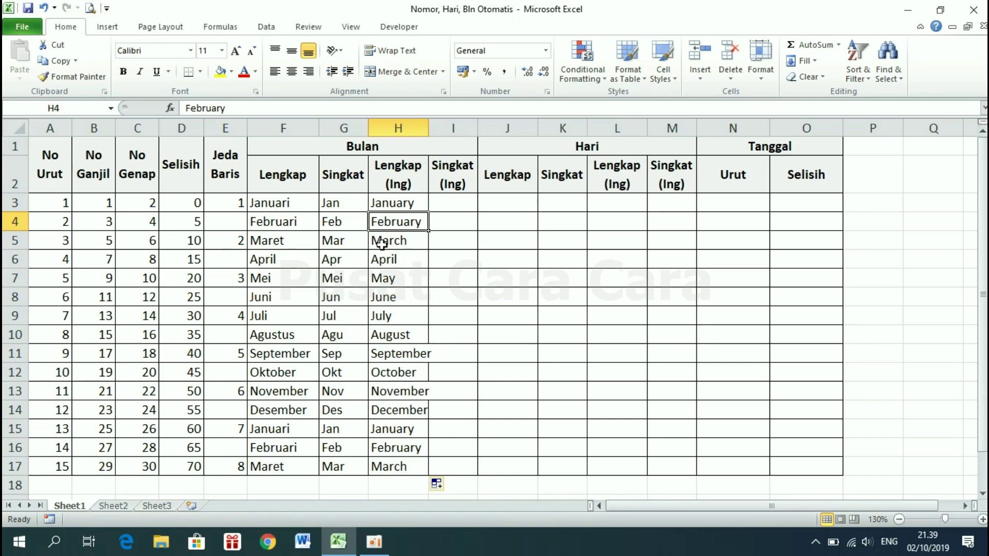
click(382, 243)
click(400, 200)
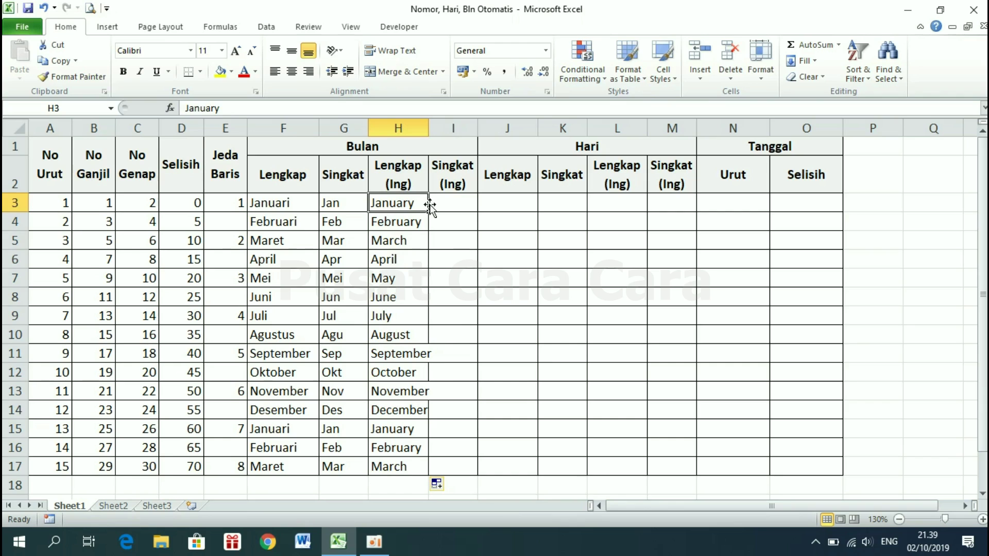
click(432, 203)
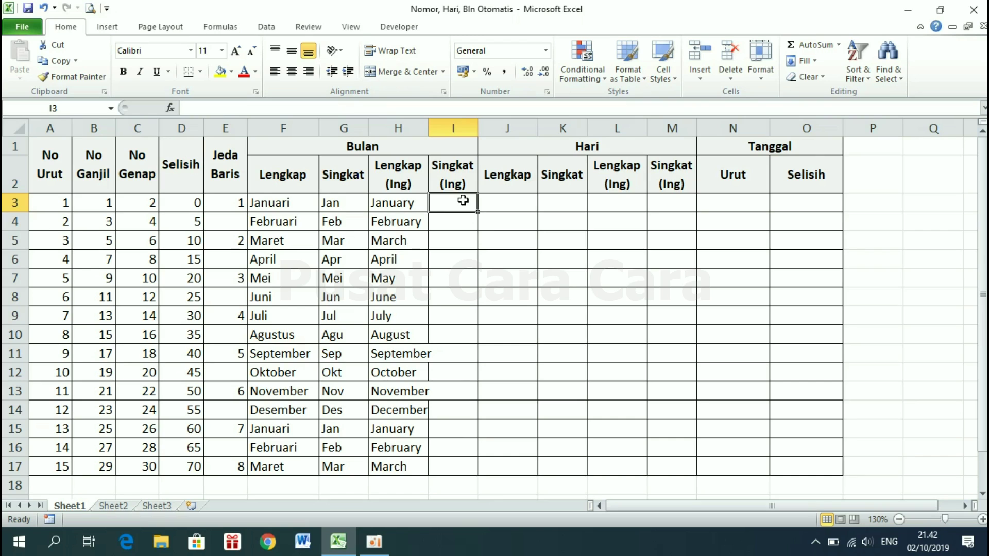
text(J)
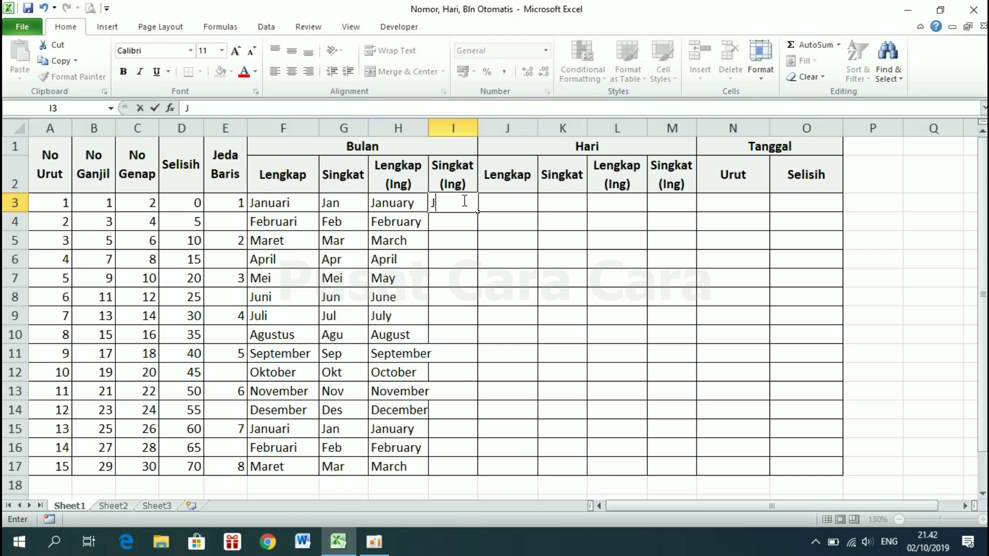
text(an)
key(Return)
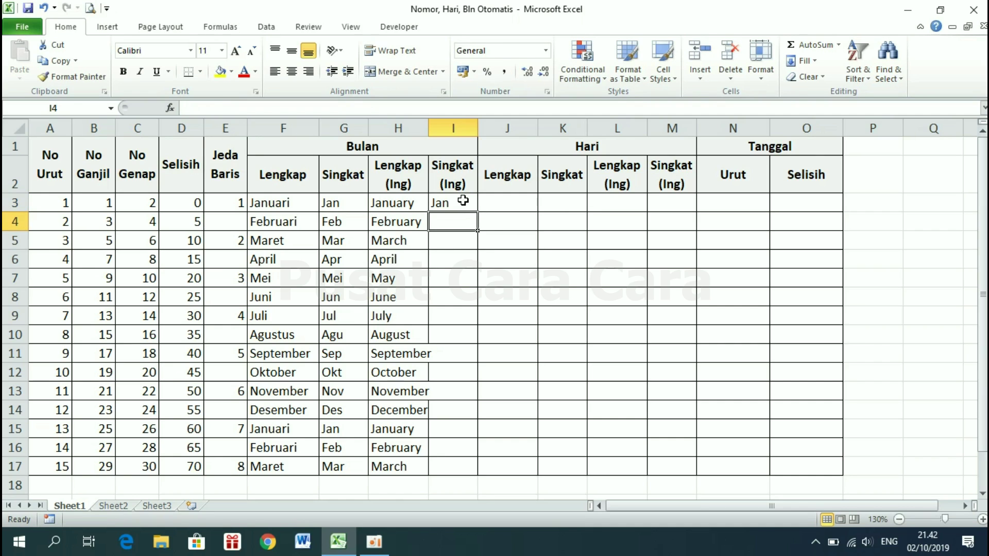
click(463, 201)
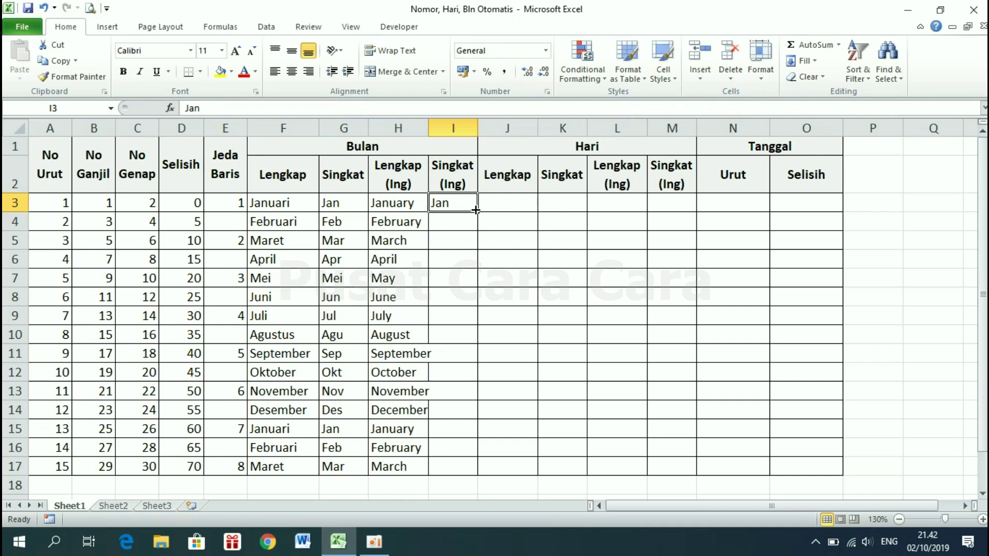
drag(478, 212, 464, 468)
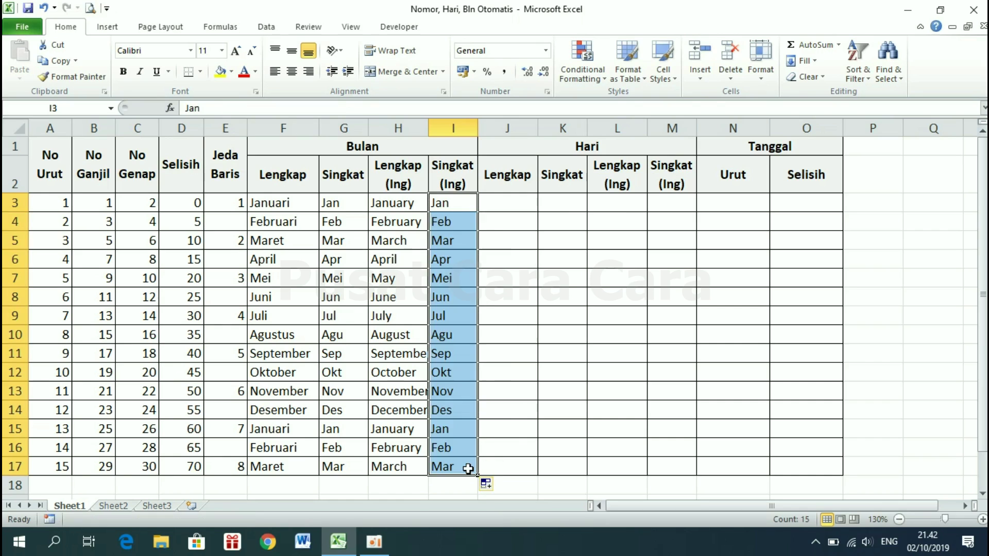
click(461, 239)
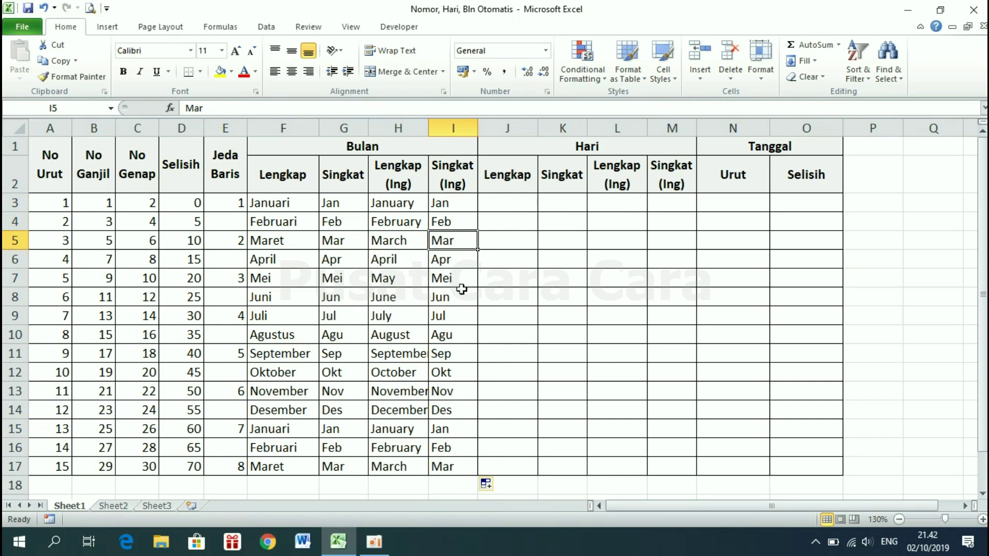
click(464, 335)
drag(449, 202, 455, 465)
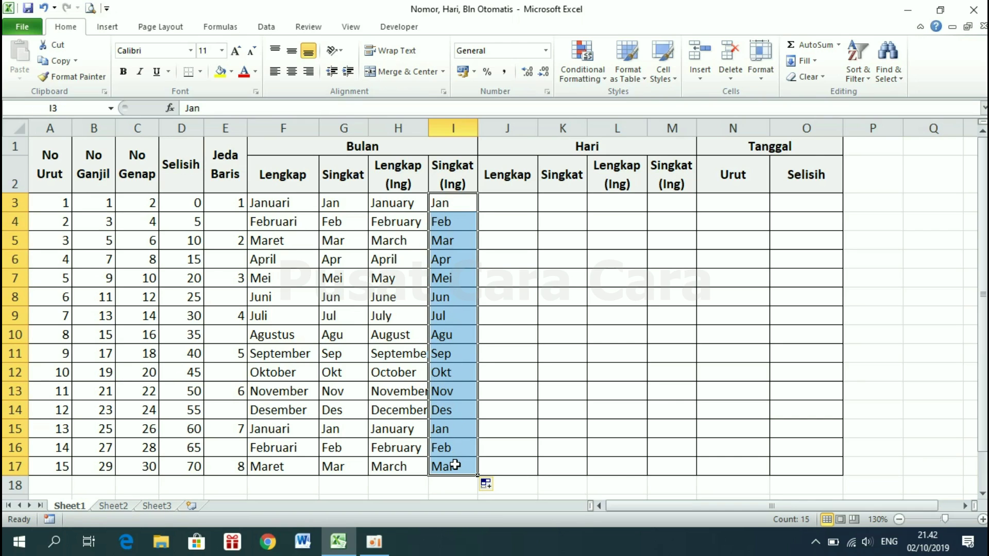
key(Delete)
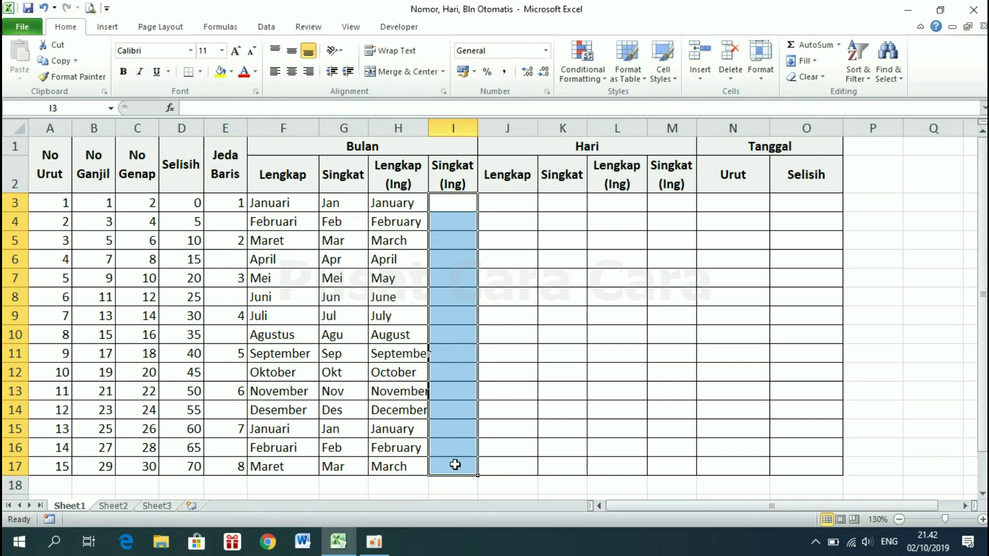
click(484, 313)
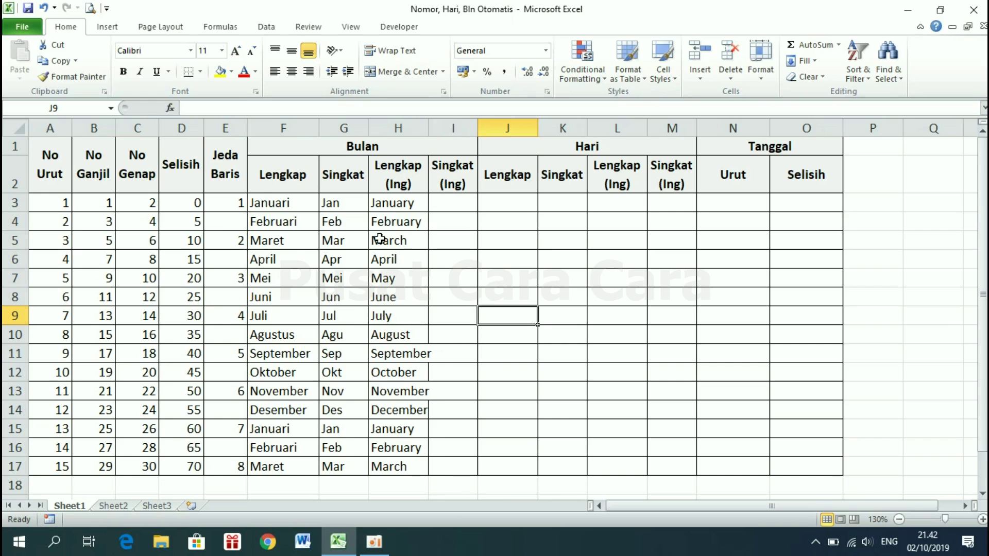
Compare the English months in column H with the Indonesian ones in column F, January to May
click(386, 206)
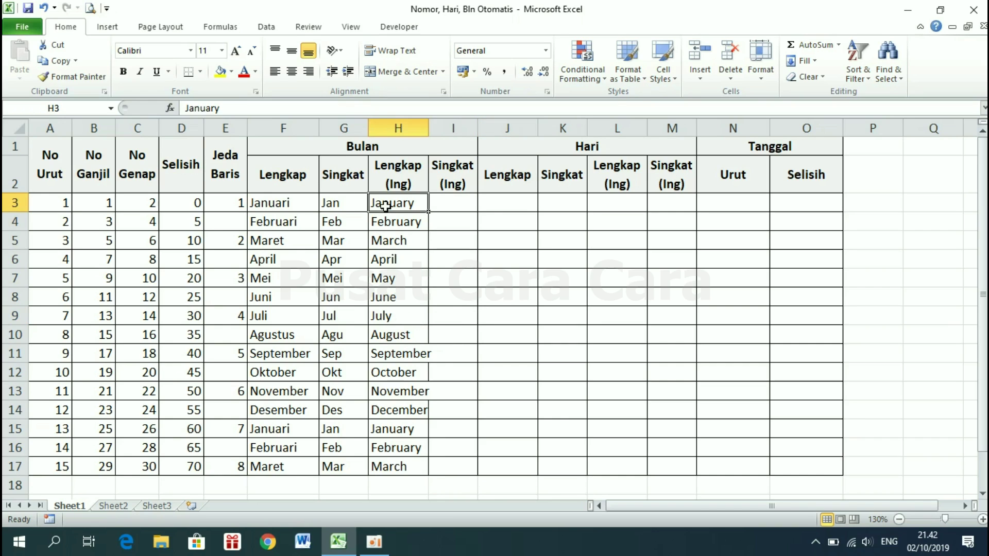
click(289, 208)
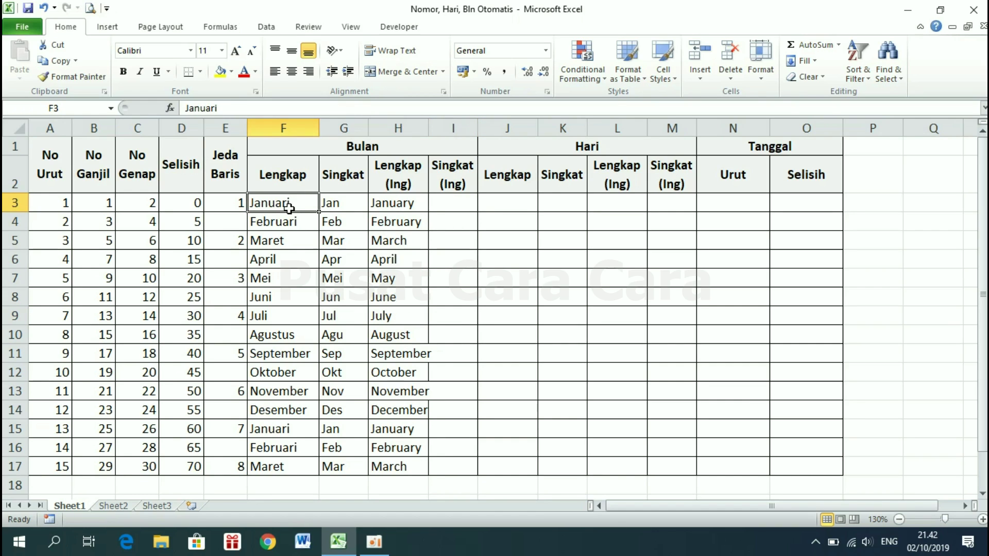
click(385, 226)
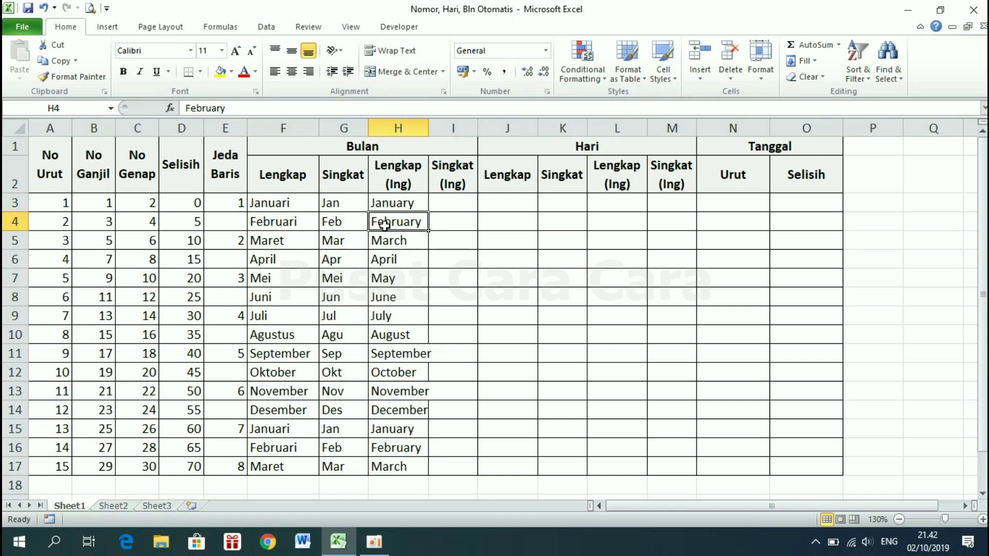
click(396, 241)
key(Down)
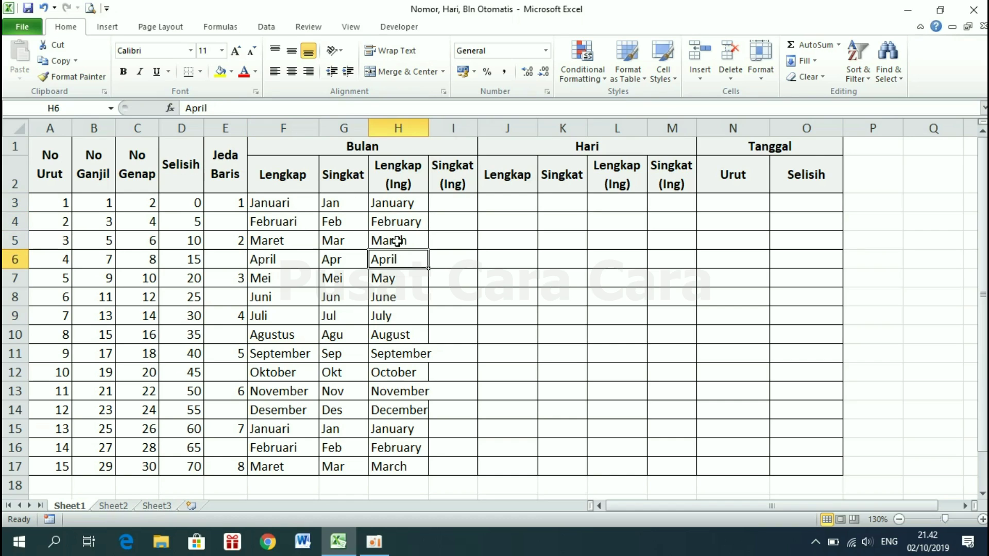
key(Down)
click(279, 271)
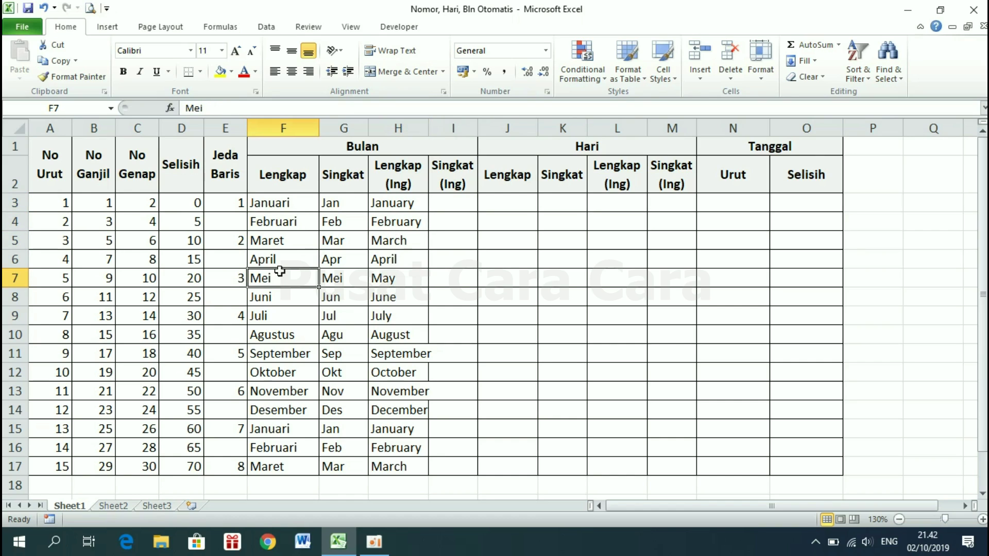
Enter May in I7 and preview a fill from it, then cancel
click(413, 278)
click(456, 281)
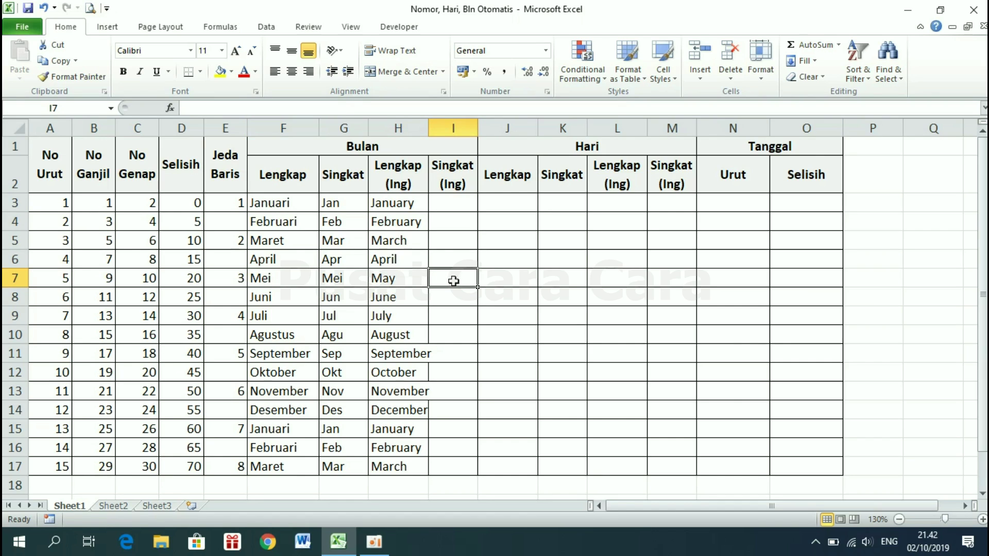
text(M)
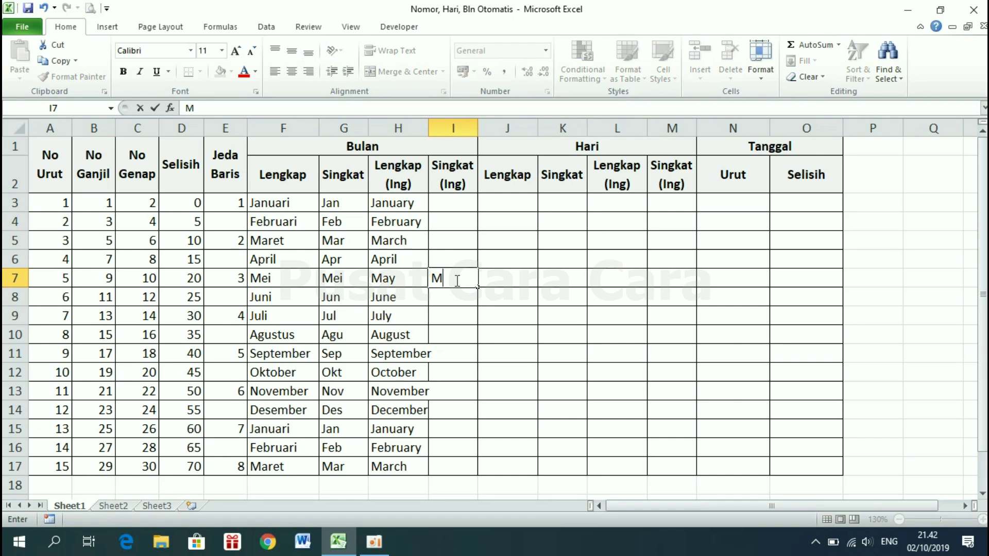
text(ay)
key(Return)
click(456, 279)
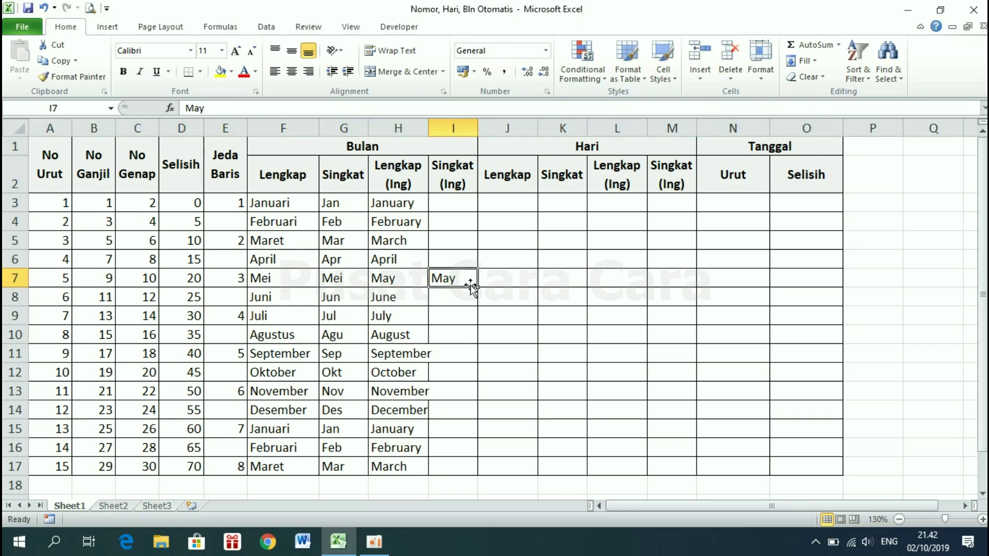
drag(478, 287, 465, 287)
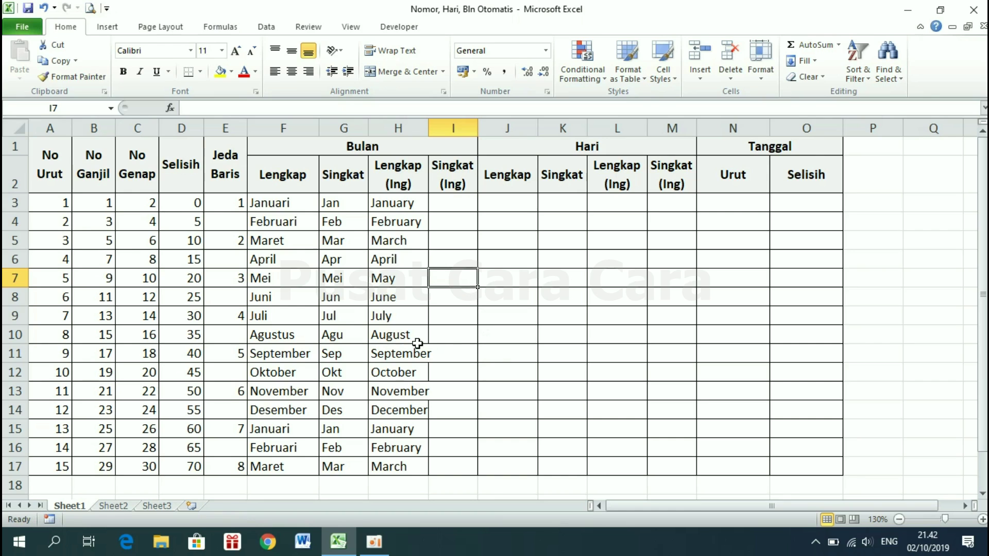
Enter Aug in I10 and fill I11:I17 with Sep through Mar
click(448, 342)
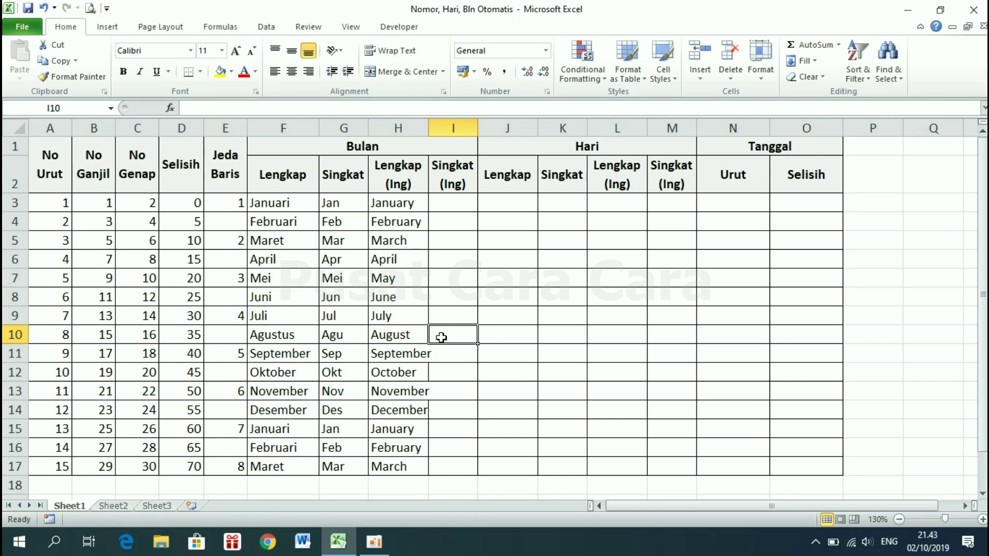
text(Au)
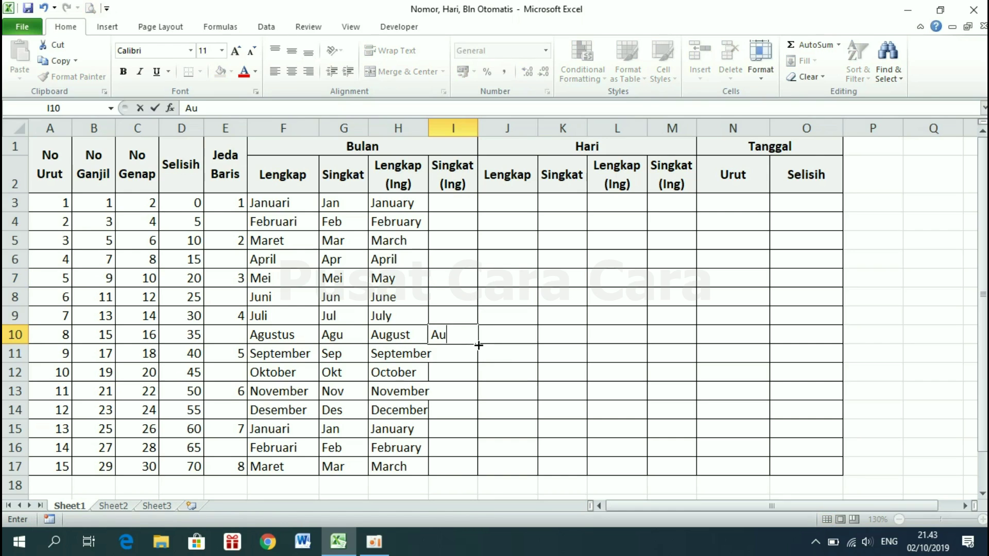
text(g)
key(Return)
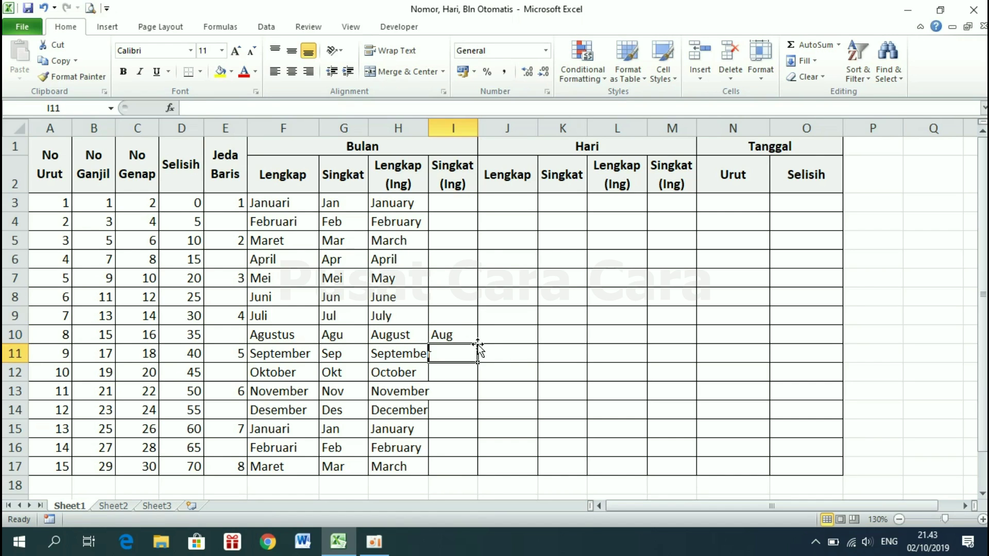
click(451, 333)
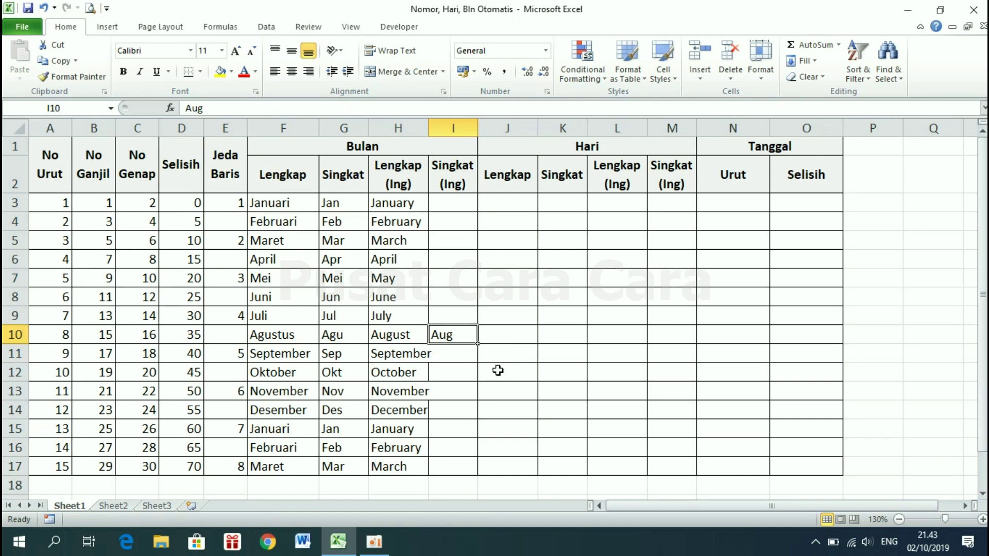
drag(480, 344, 476, 471)
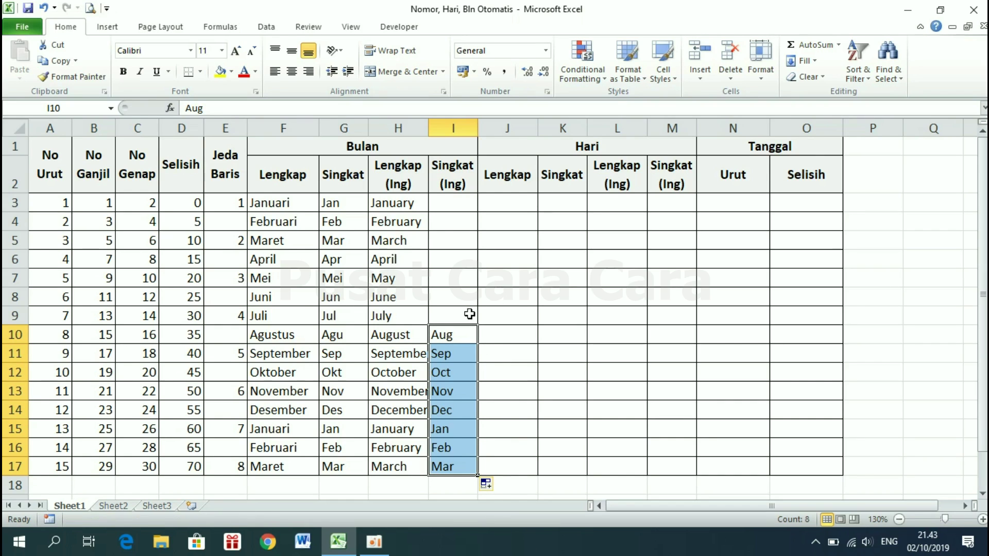
Extend the series upward from I10 so I3:I9 holds Jan through Jul
click(455, 334)
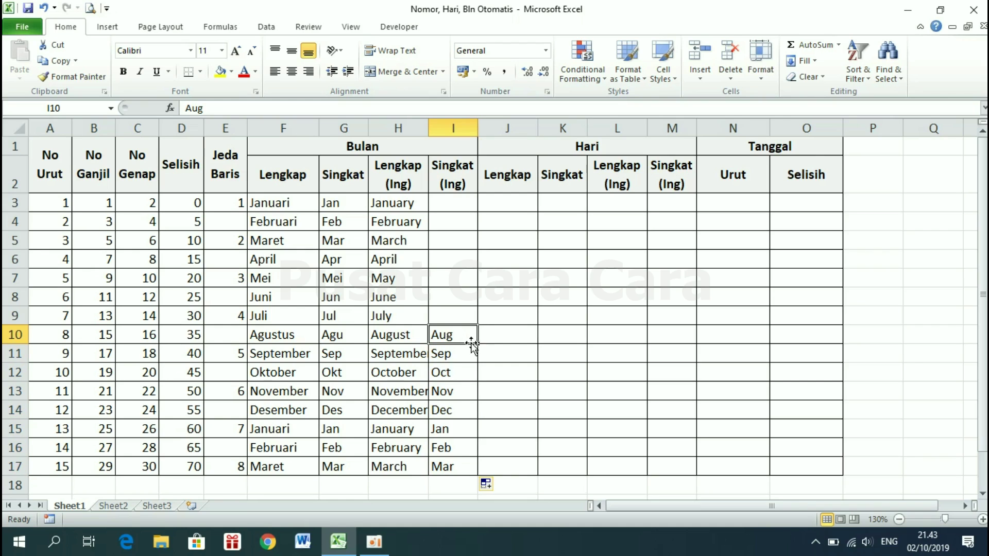
drag(480, 344, 462, 196)
click(580, 352)
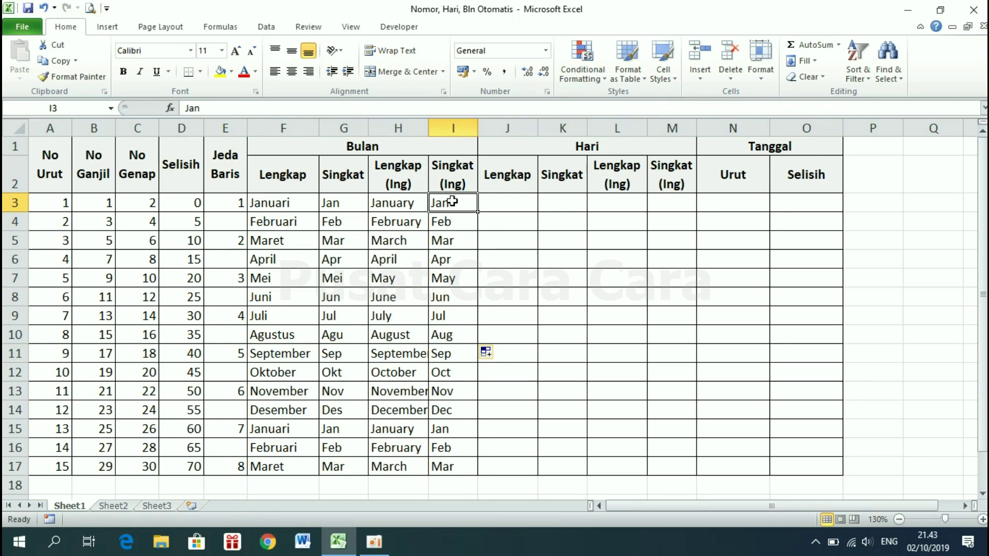
drag(451, 202, 457, 340)
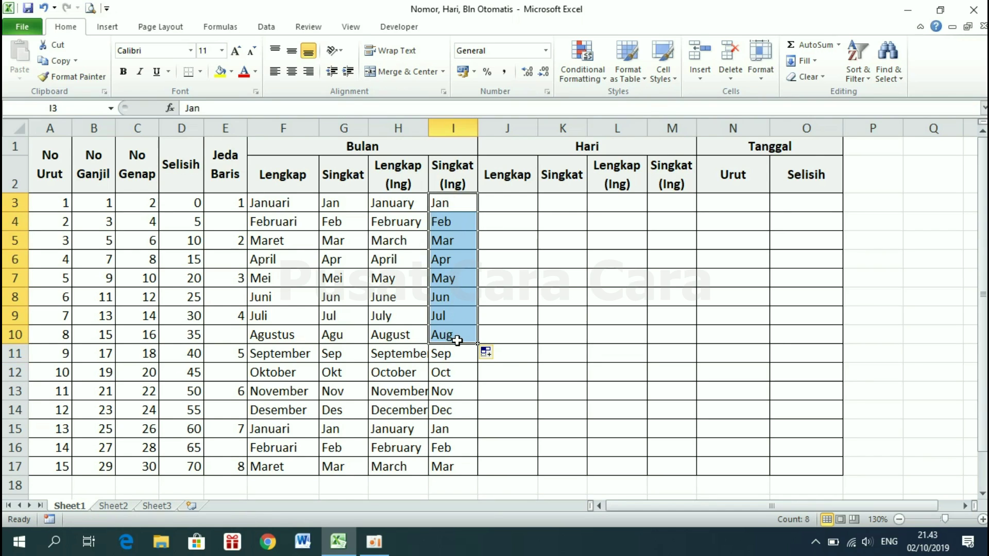
click(464, 359)
click(467, 449)
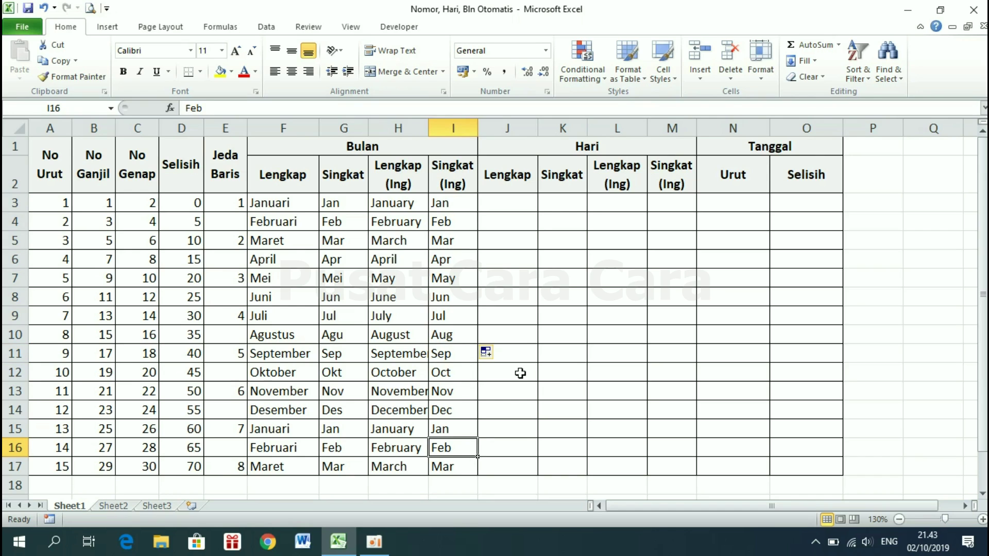
click(556, 145)
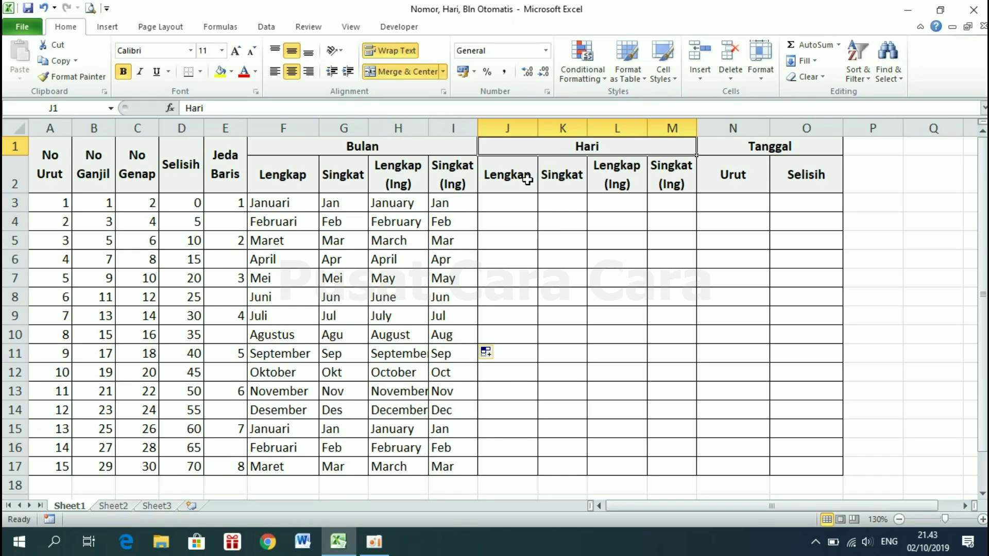
Enter Senin in J3 and fill J3:J17 with Senin through Minggu, repeating to Senin
click(510, 200)
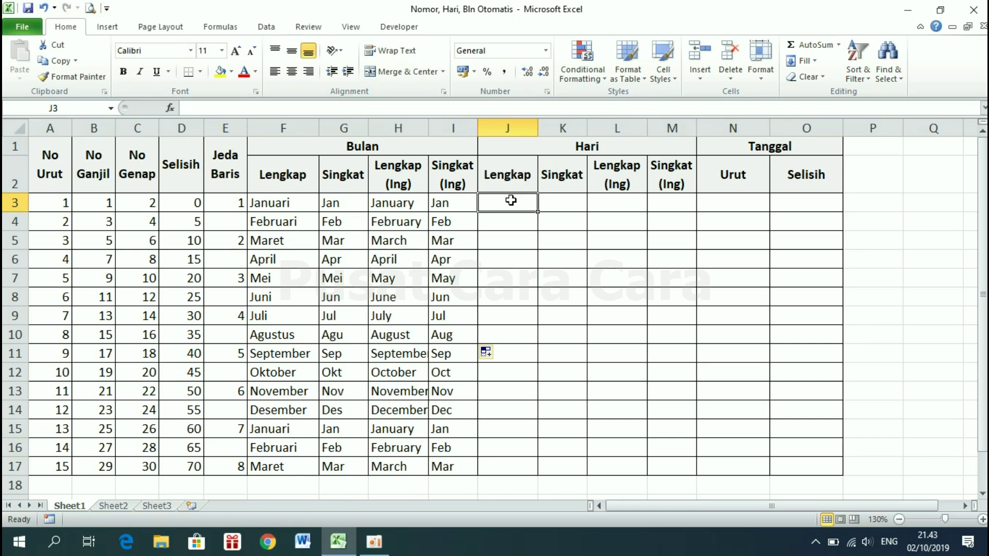
text(Senin)
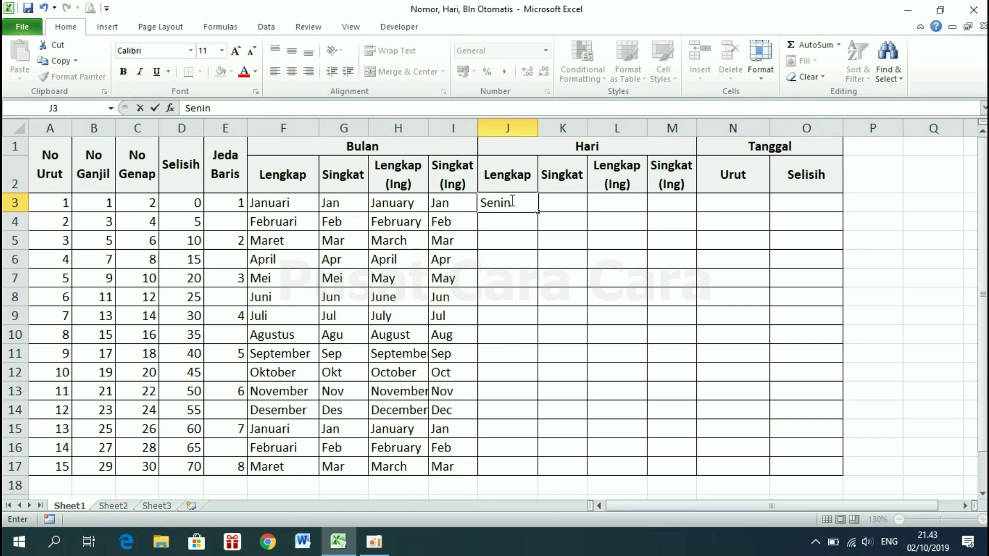
key(Return)
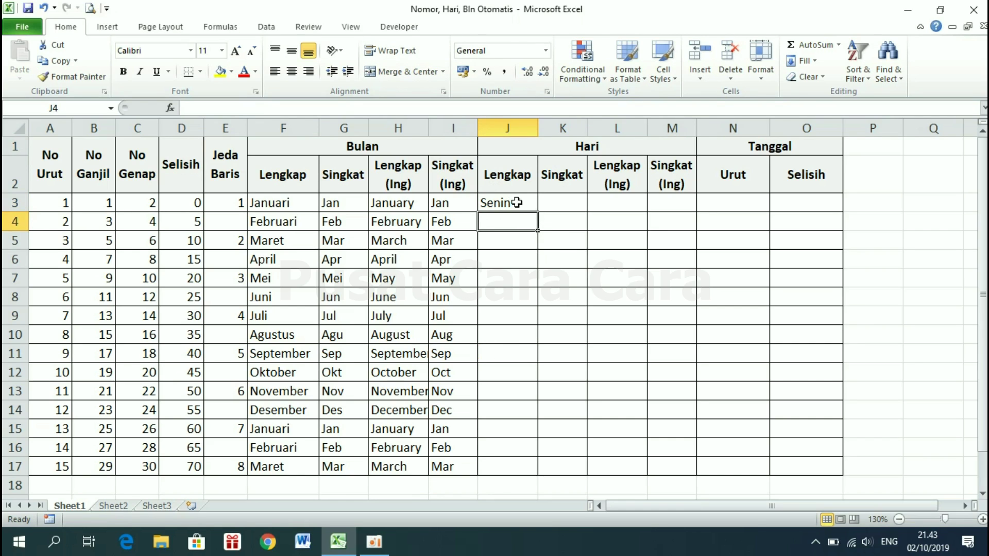
click(507, 202)
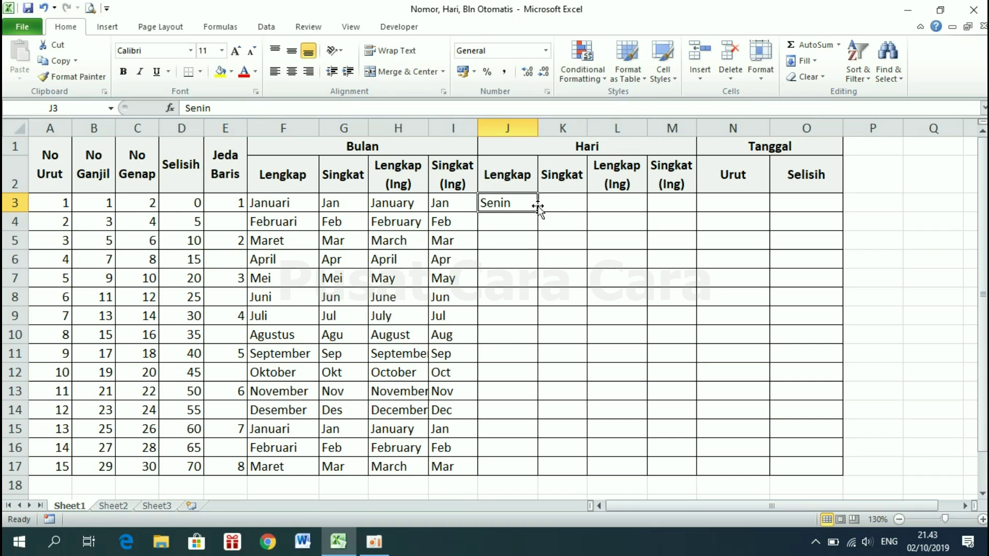
drag(538, 212, 534, 471)
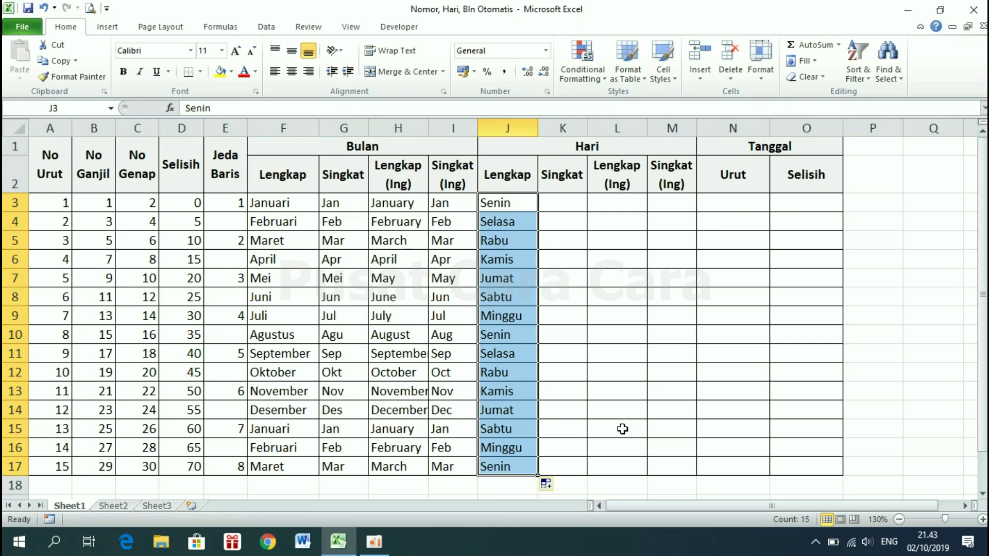
click(502, 467)
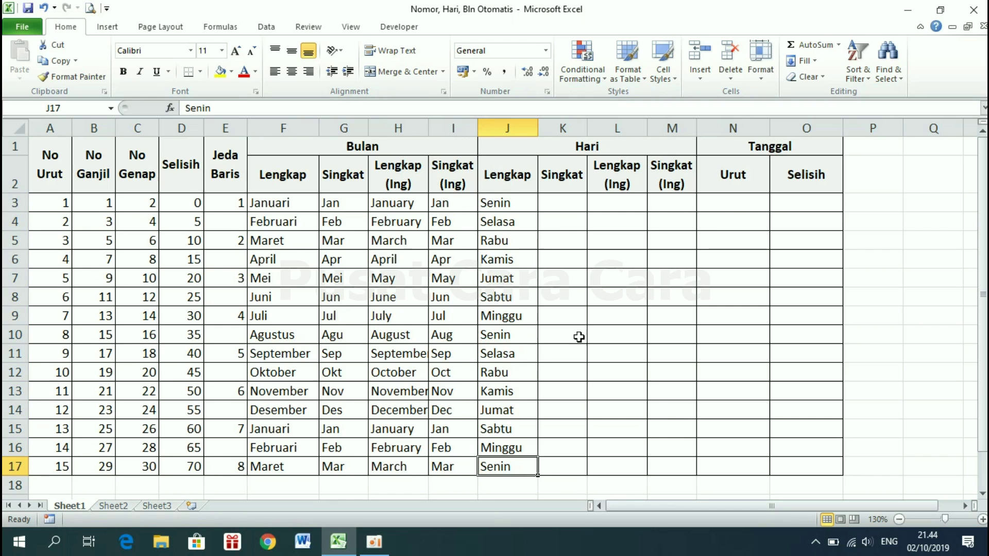
Enter Sen in K3 and fill K3:K17 with Sen through Min, repeating to Sen
click(559, 203)
text(S)
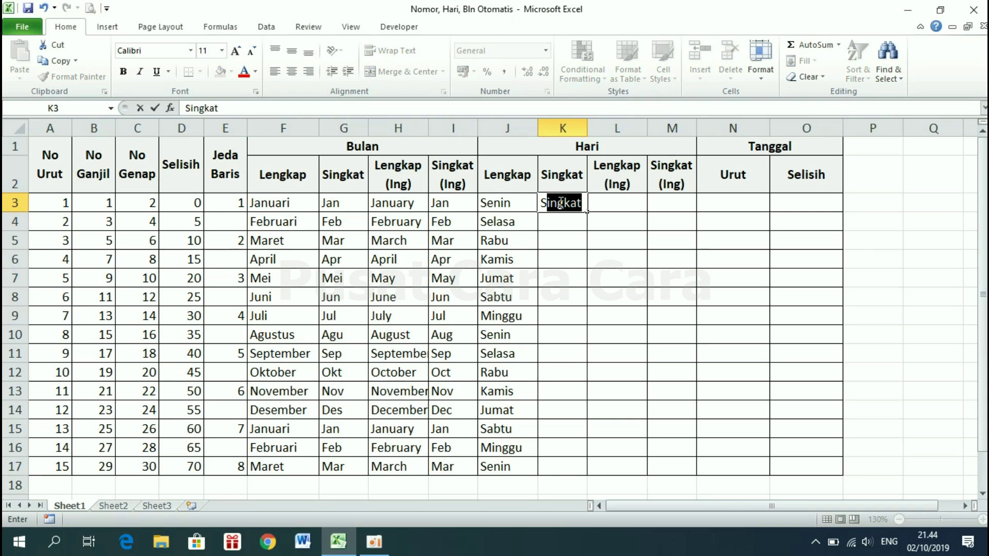
text(en)
key(Return)
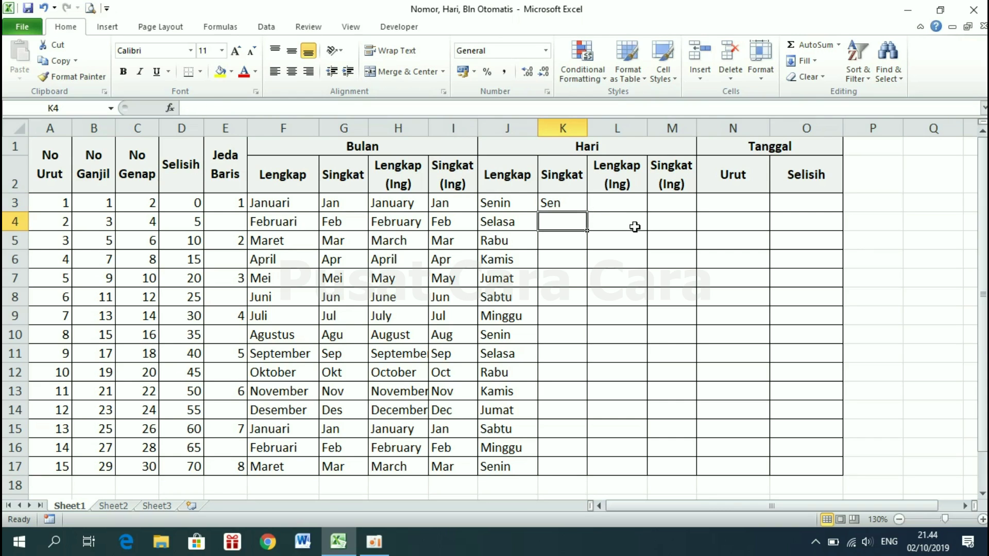
click(558, 201)
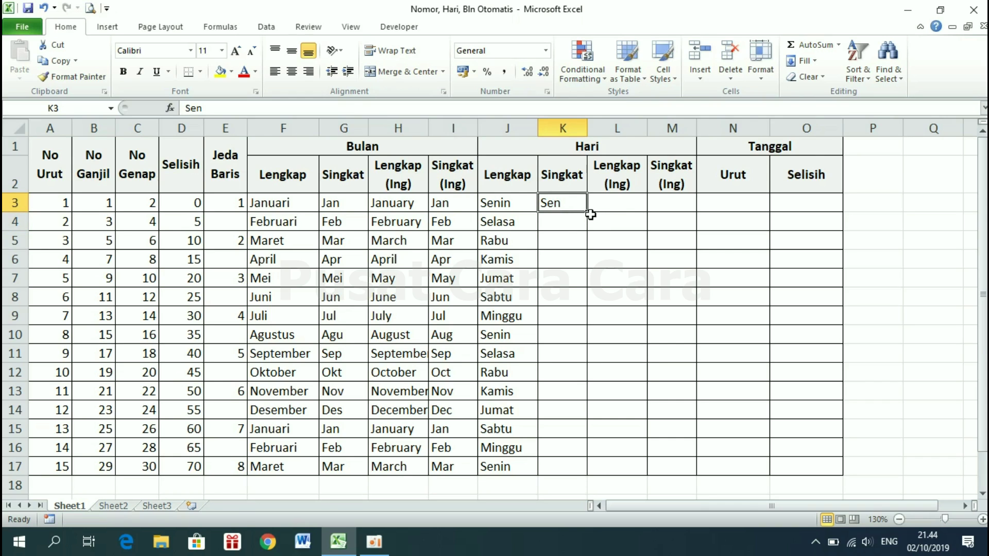
drag(588, 213, 588, 453)
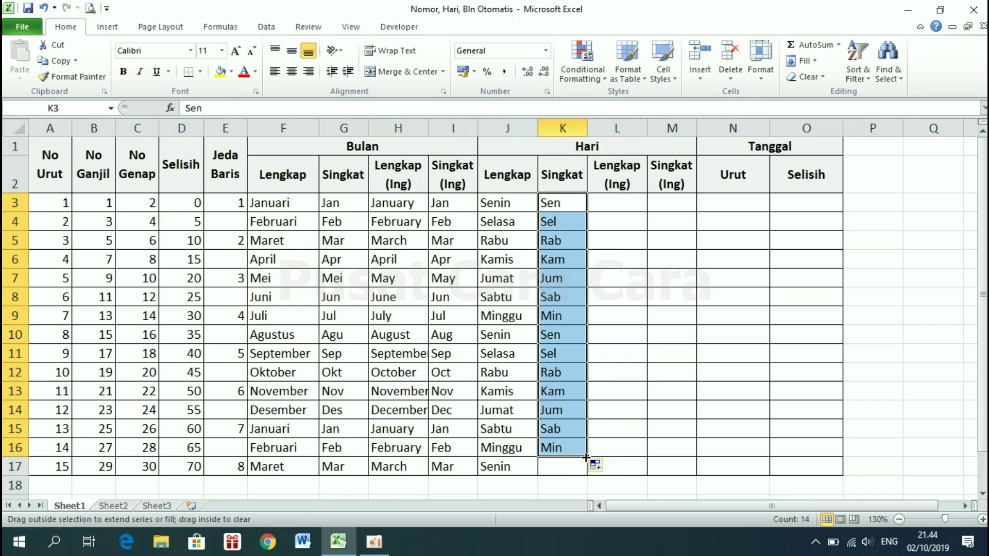
drag(586, 457, 586, 469)
click(564, 209)
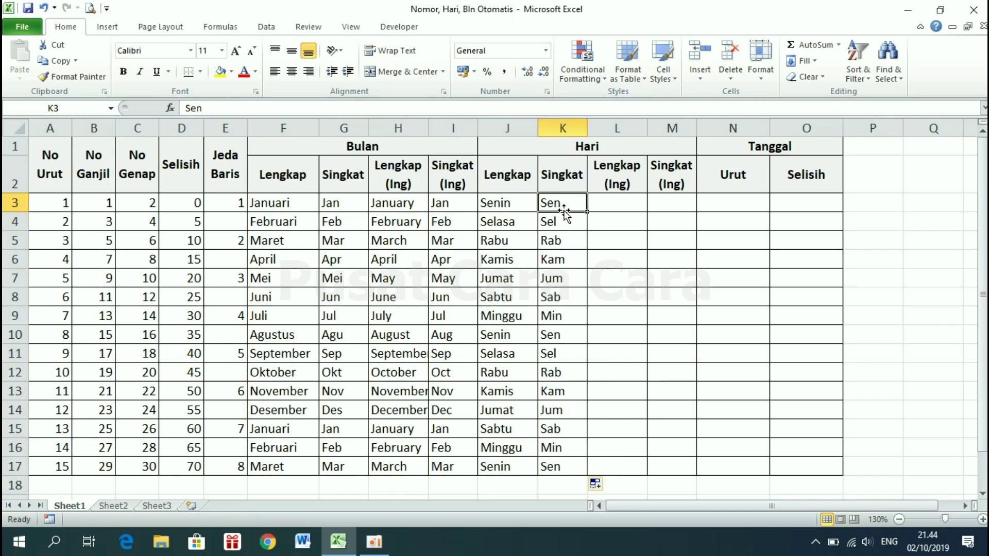
click(565, 220)
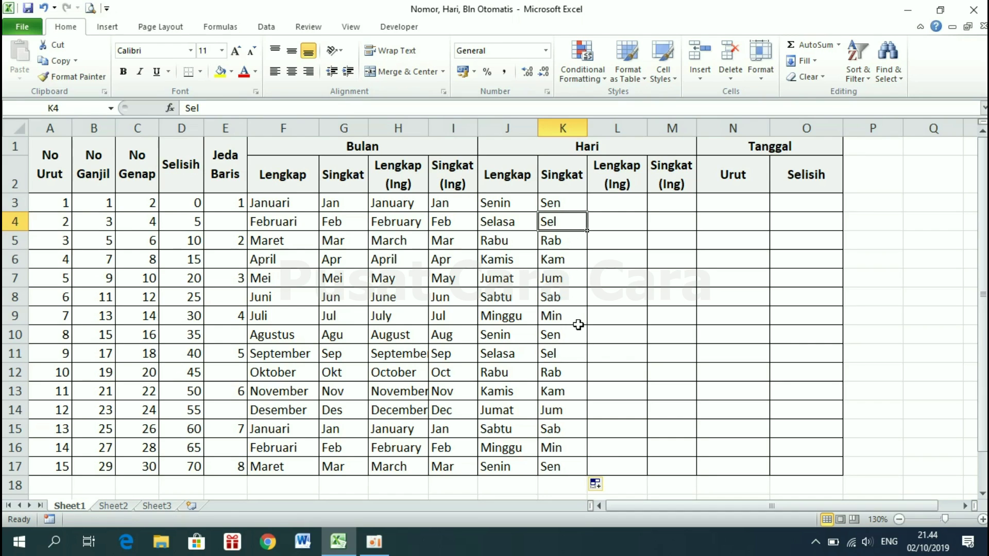
key(ctrl+Down)
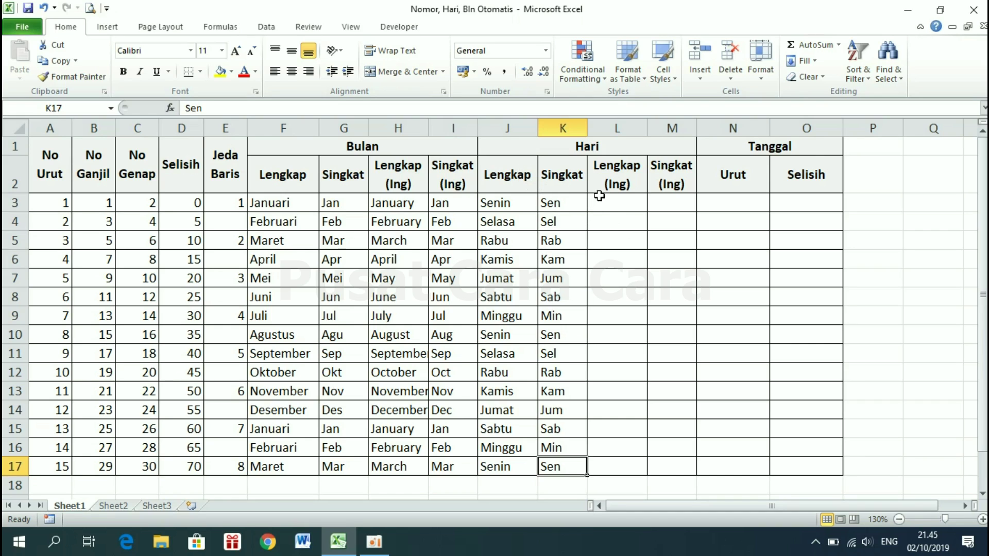
Enter Monday in L3 and fill L3:L17 with Monday through Sunday, repeating to Monday
click(618, 202)
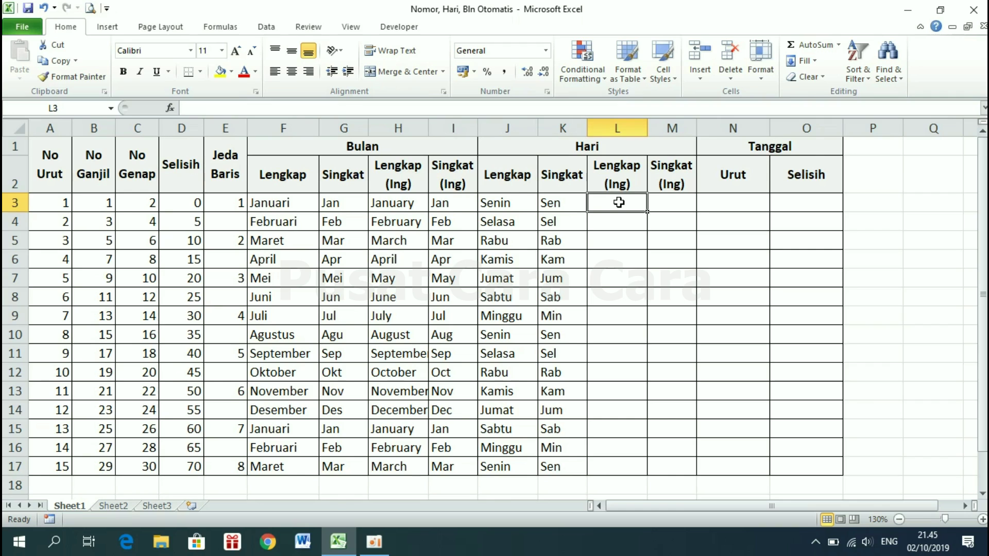
text(Mon)
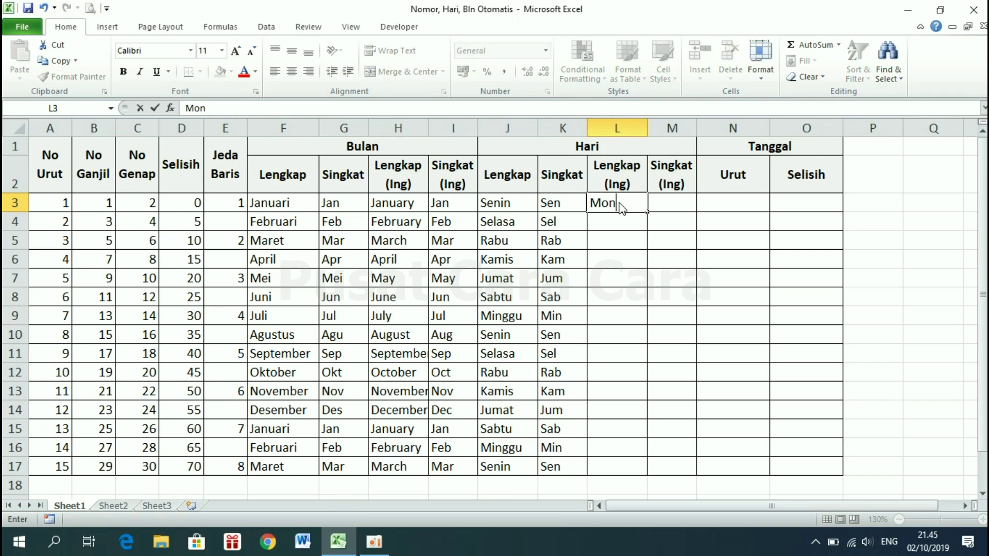
text(day)
key(Return)
click(631, 202)
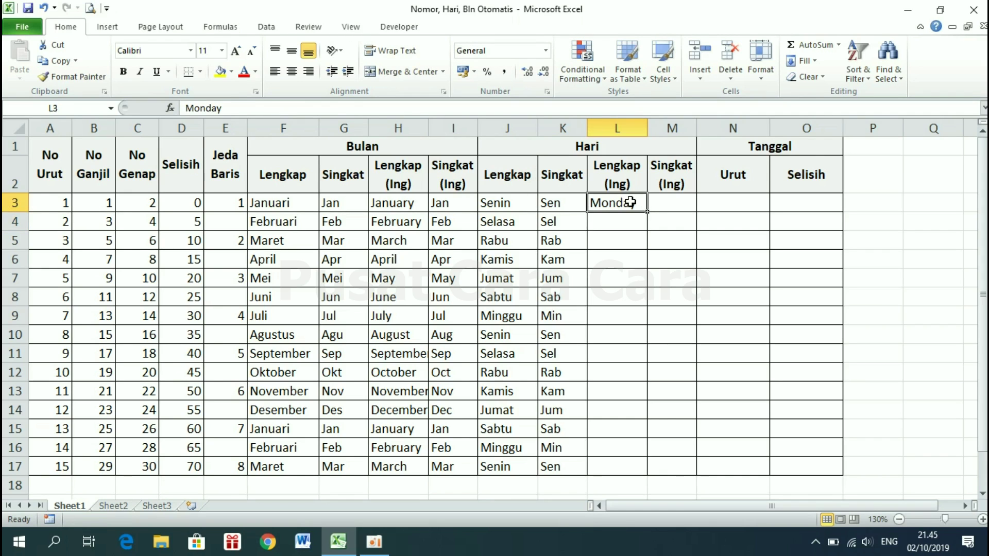
drag(648, 211, 641, 467)
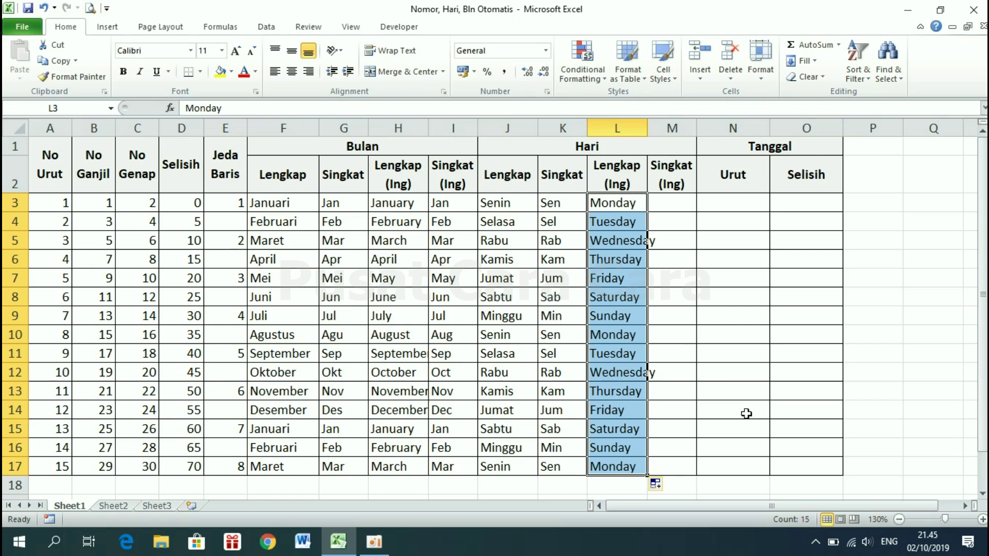
Enter Mon in M3 and fill M3:M17 with Mon through Sun, repeating to Mon
click(674, 198)
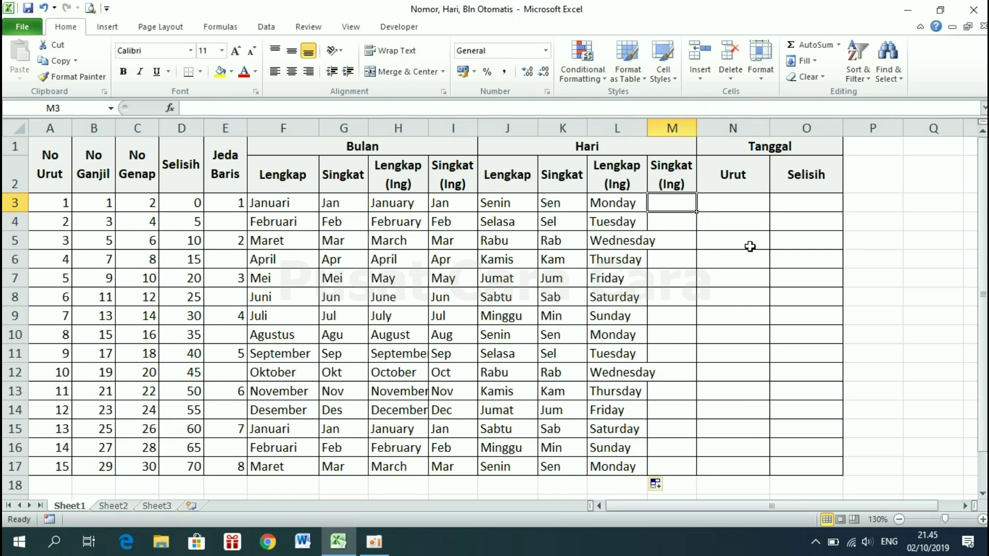
text(Mon)
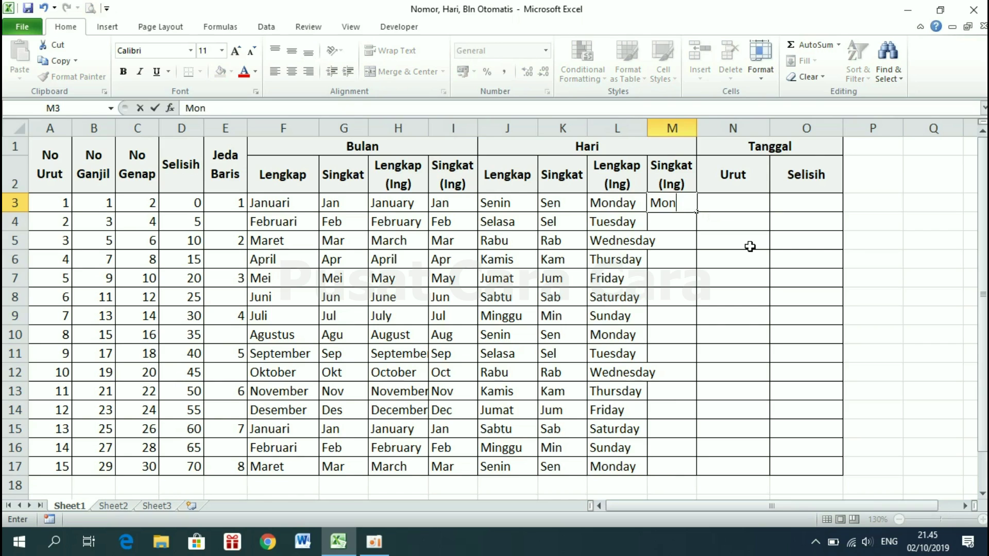
key(Return)
click(689, 203)
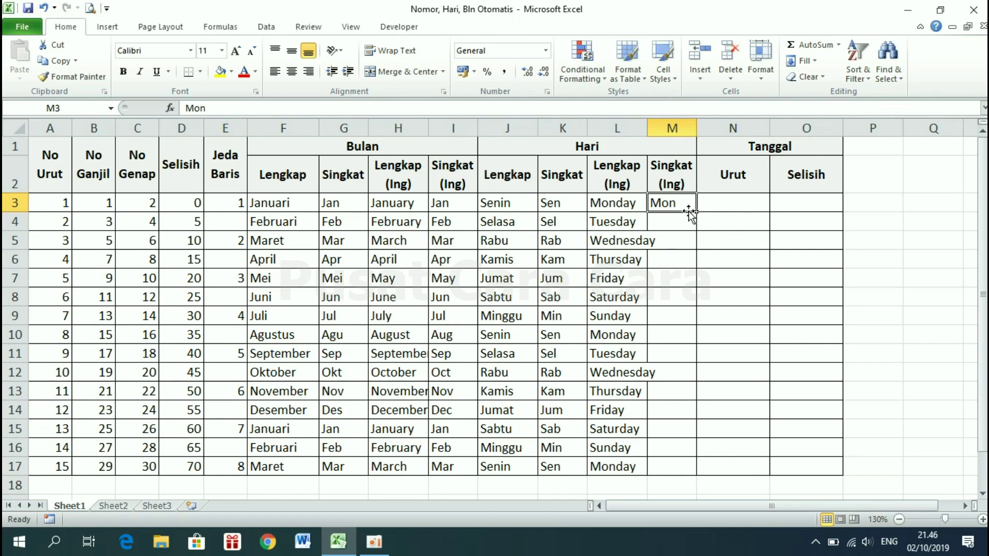
drag(696, 211, 679, 478)
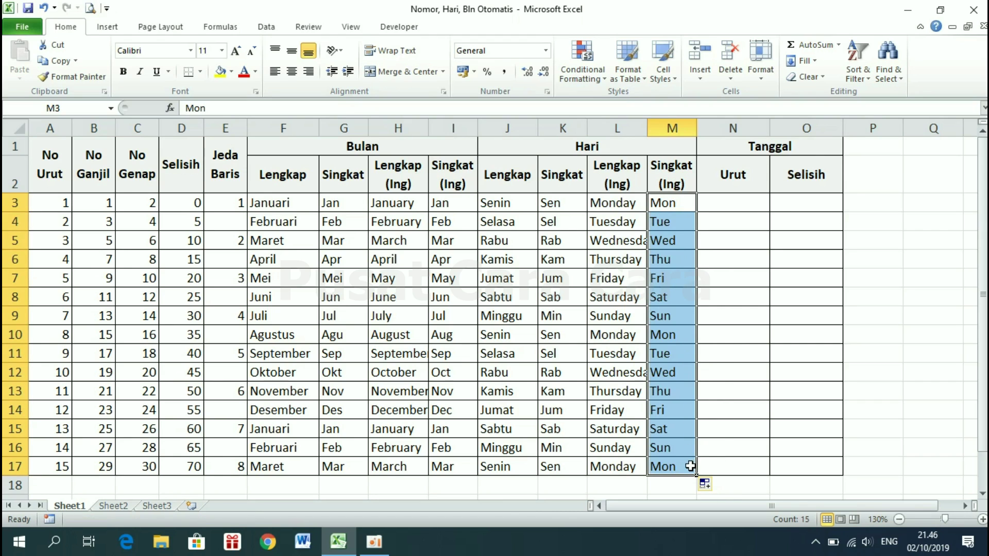
click(673, 203)
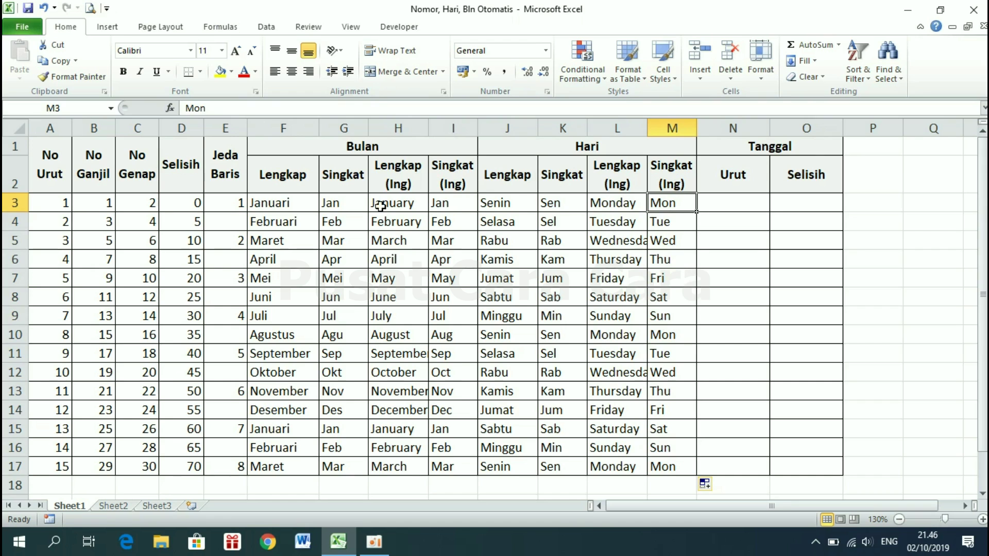
mouse_move(307, 203)
mouse_down()
mouse_move(490, 223)
mouse_move(668, 446)
mouse_up()
click(617, 203)
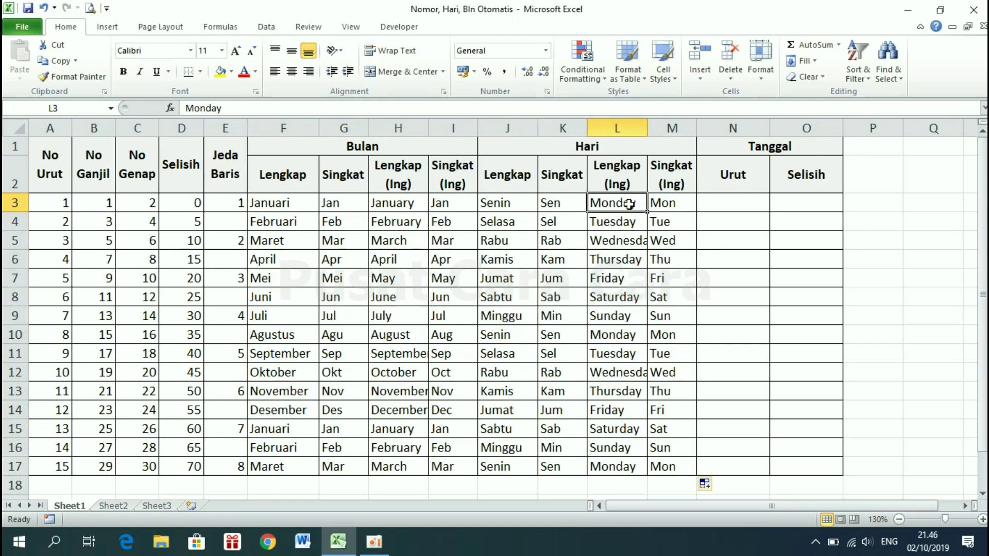
click(912, 208)
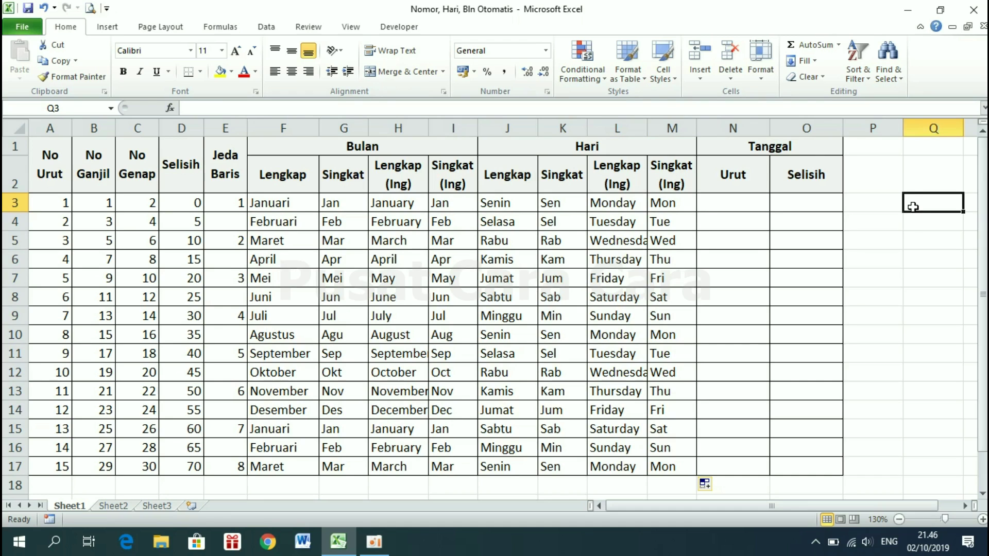
text(SENI)
text(N)
key(Return)
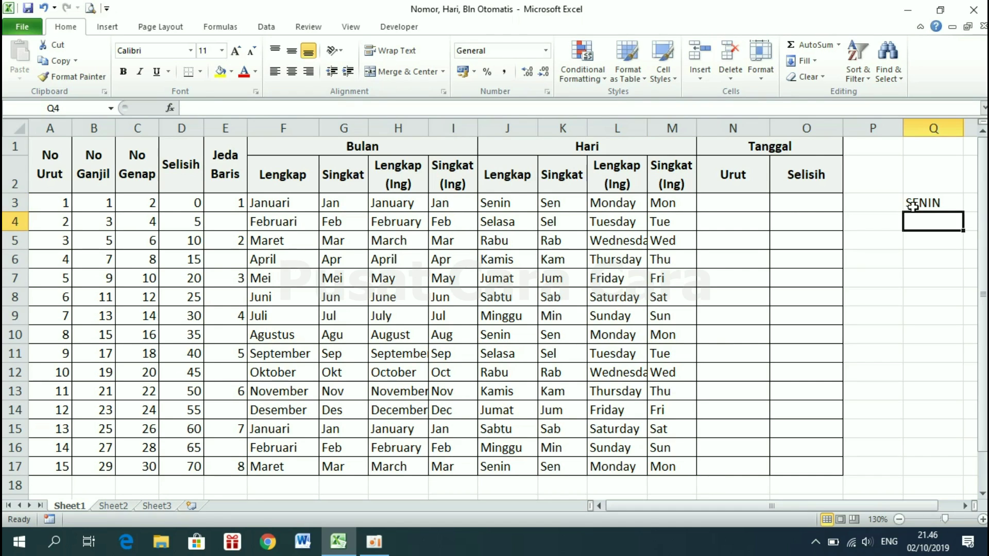
click(912, 207)
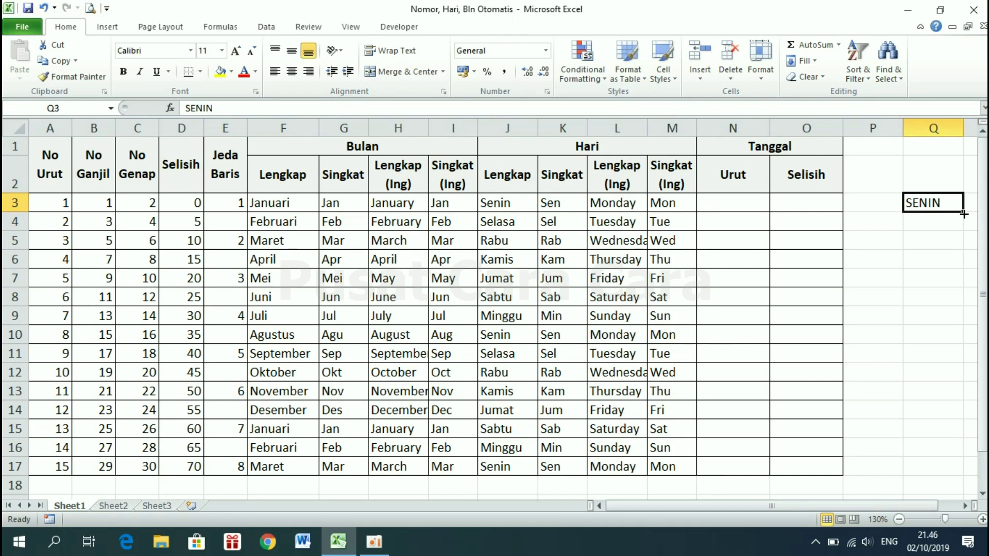
drag(963, 212, 957, 479)
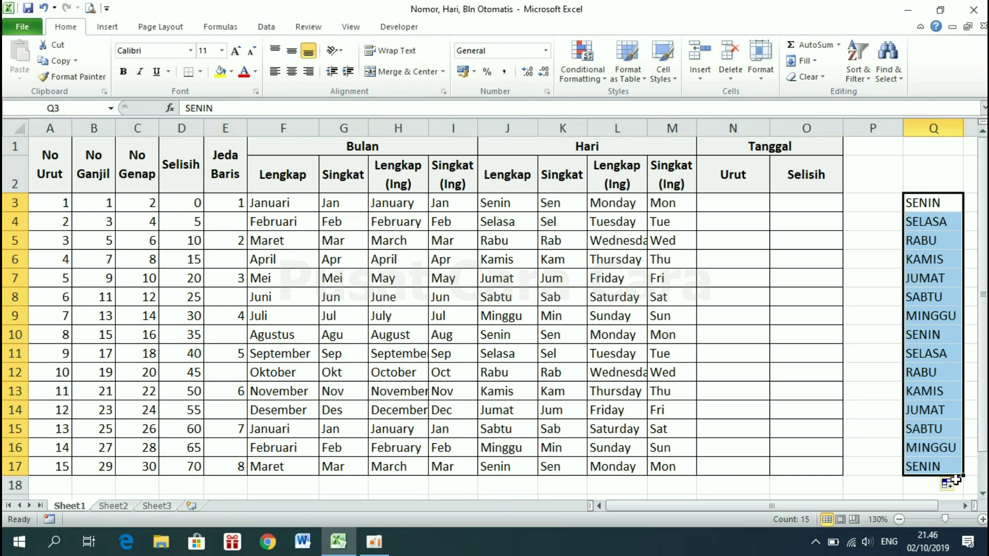
key(Delete)
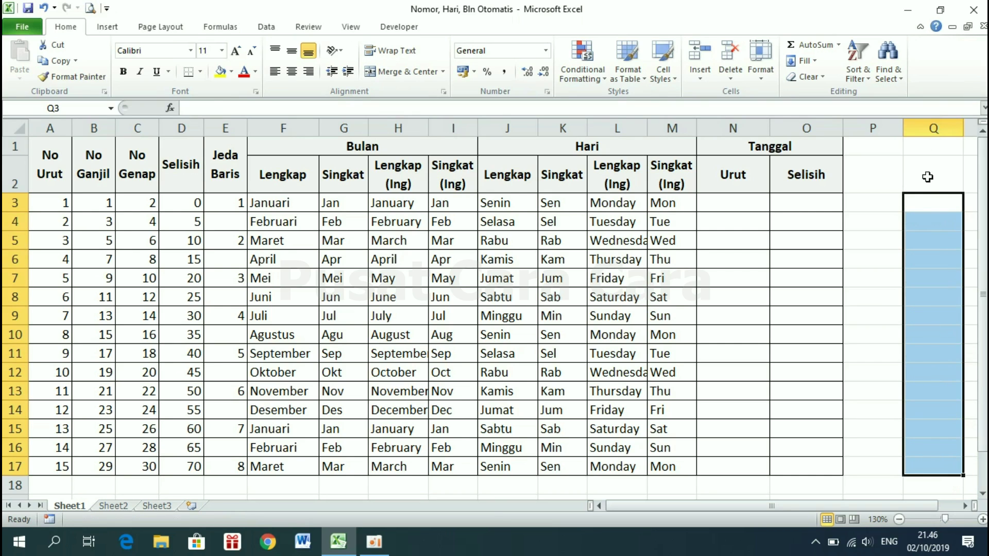
click(929, 201)
text(S)
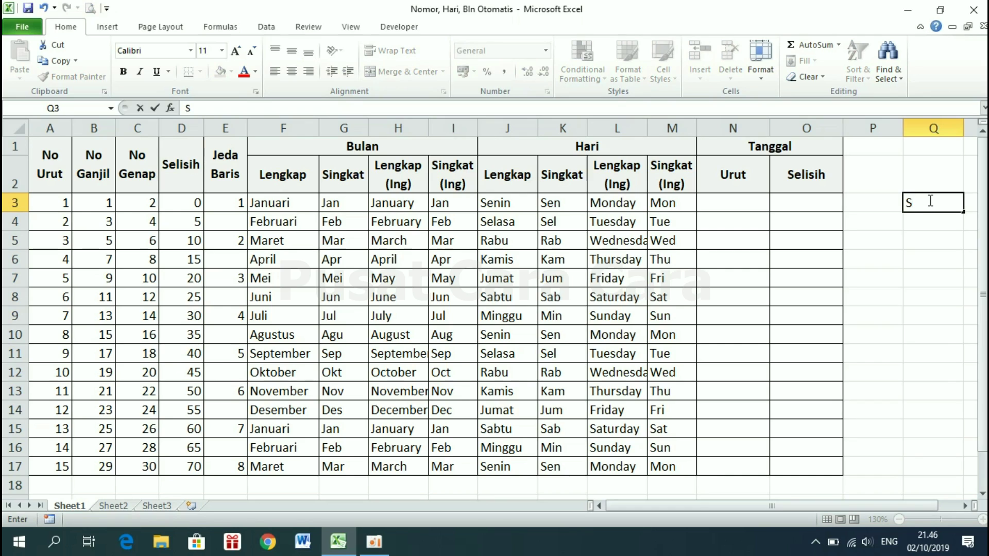
text(enin)
key(Return)
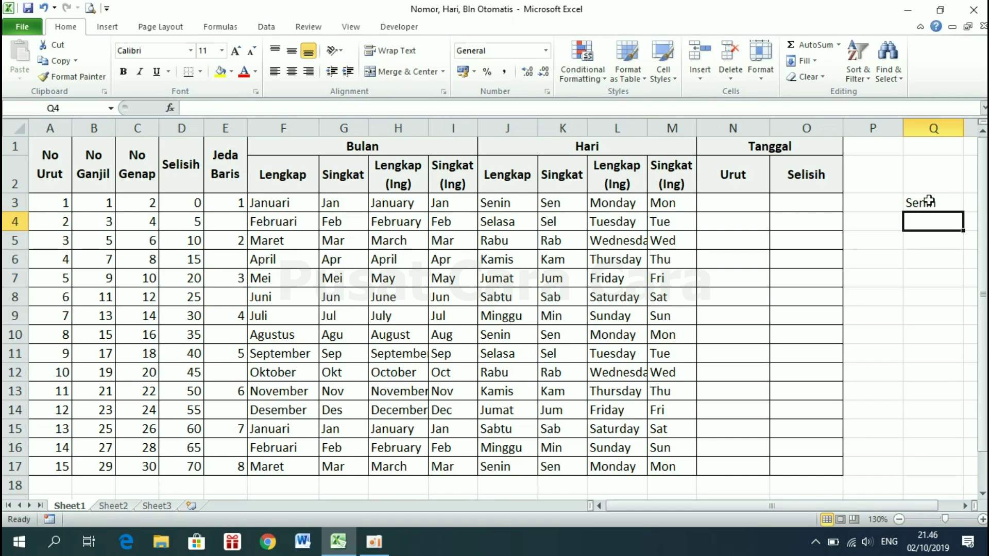
click(929, 201)
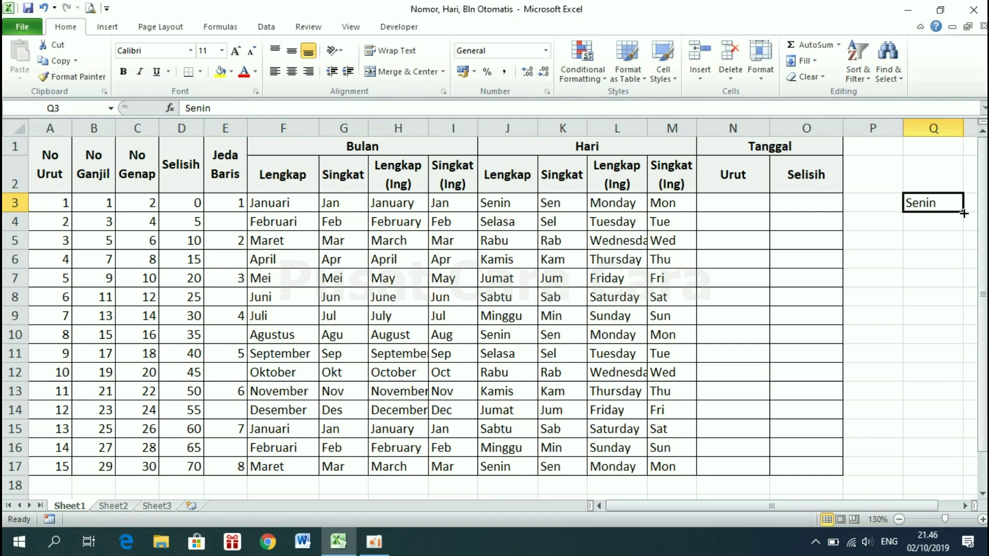
drag(963, 212, 949, 470)
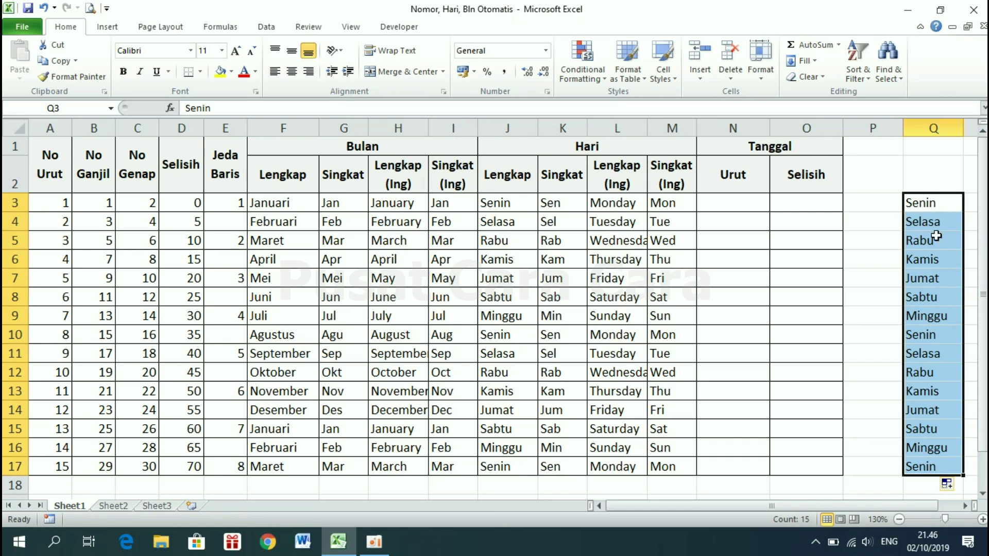
key(Delete)
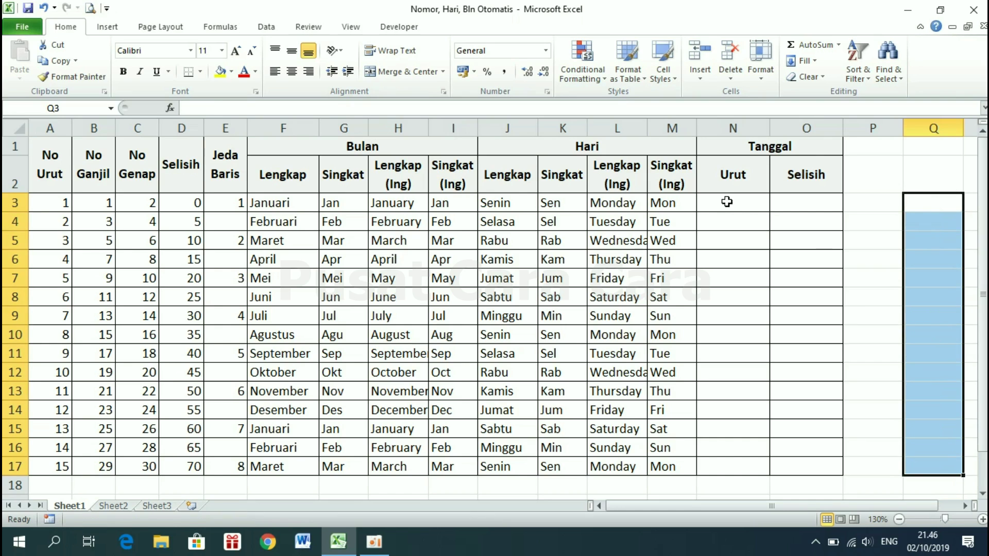
Enter 1/10/2019 in N3 and fill N3:N17 with consecutive dates through 15/10/2019
click(715, 204)
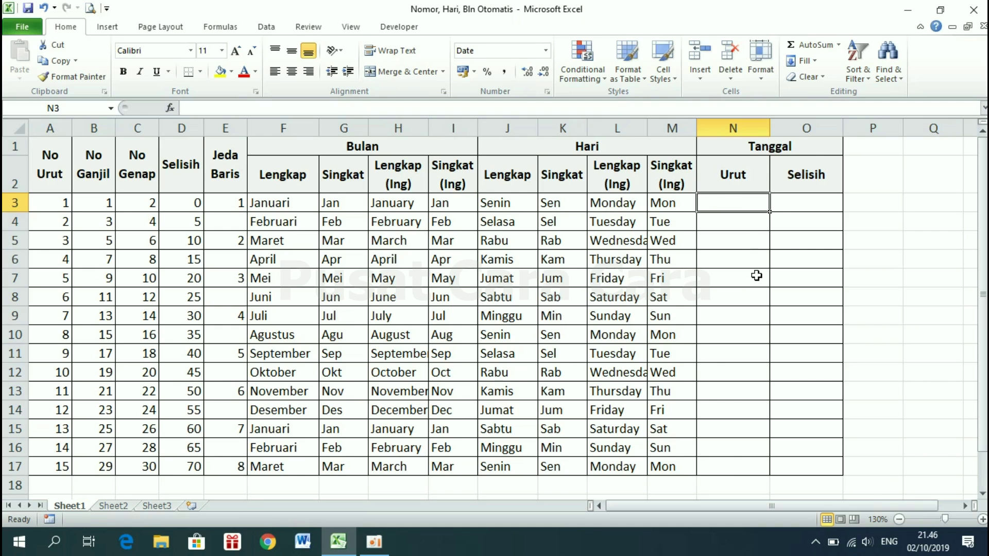
text(1/)
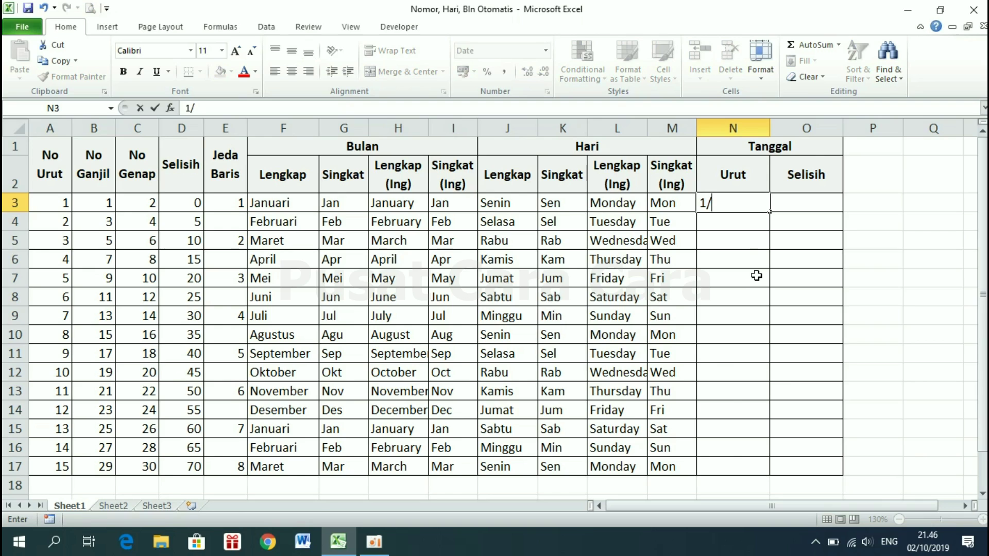
text(10/)
text(2019)
key(Return)
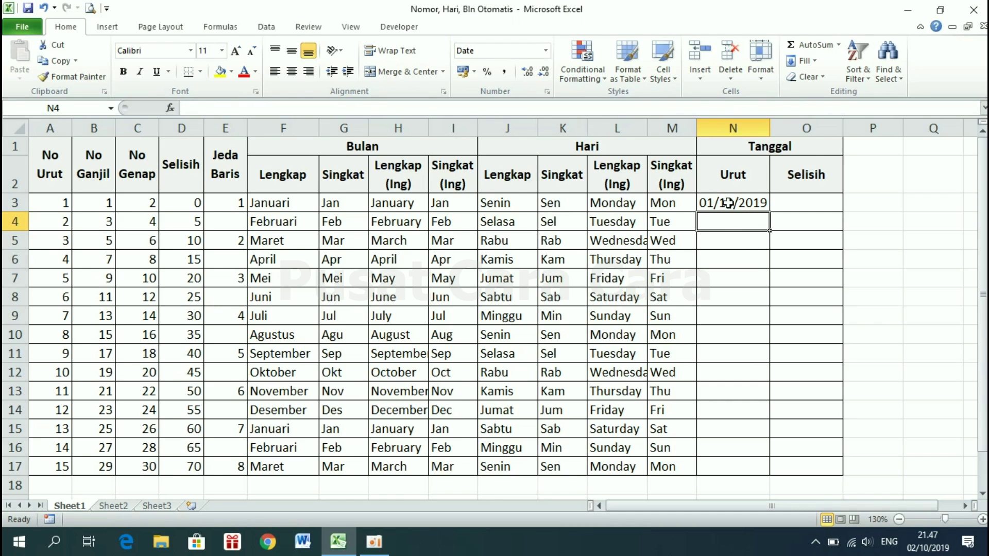
click(727, 203)
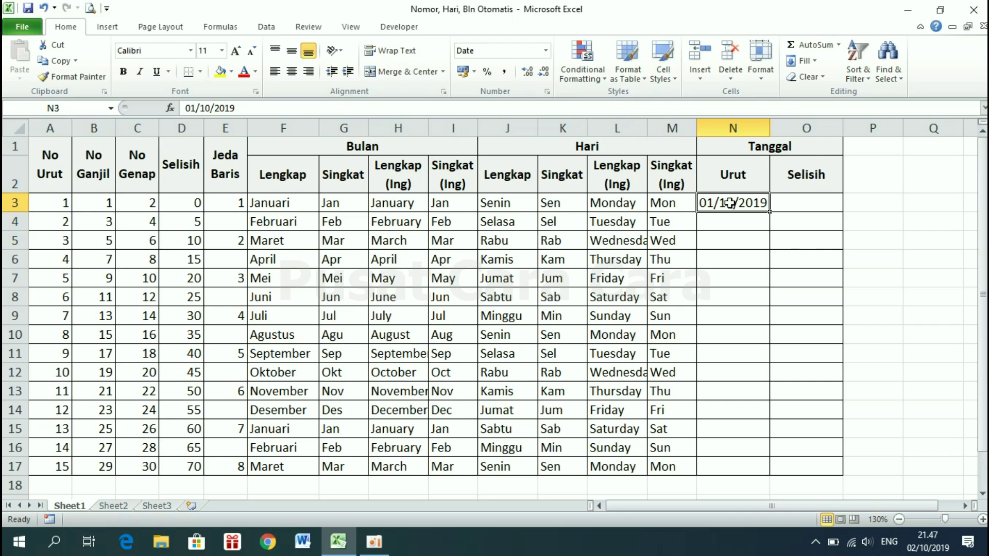
drag(771, 215, 755, 474)
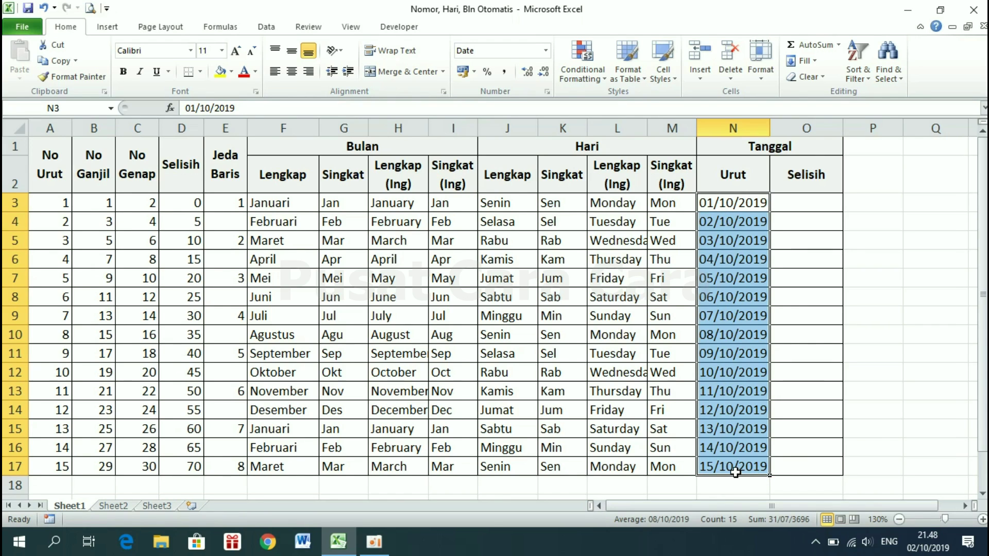
click(738, 205)
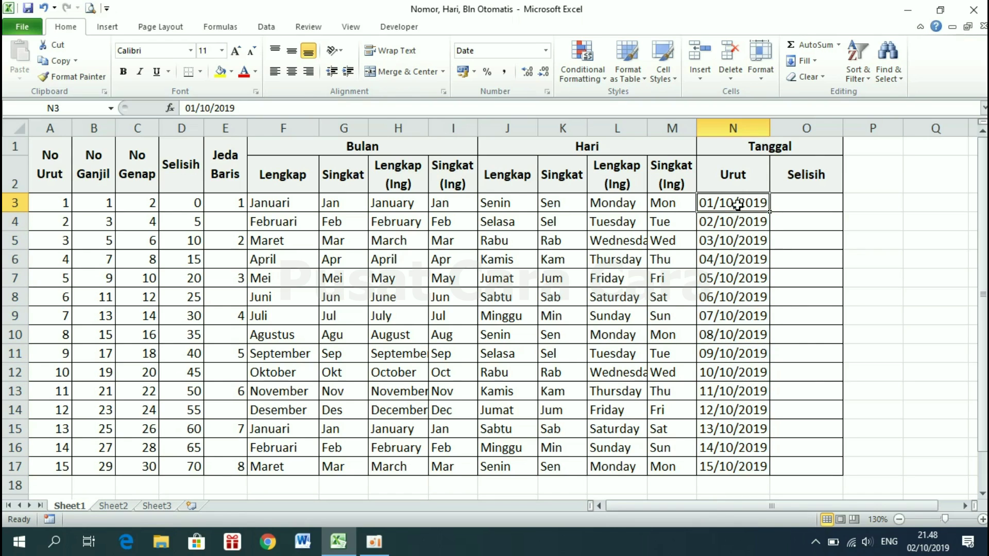
click(796, 204)
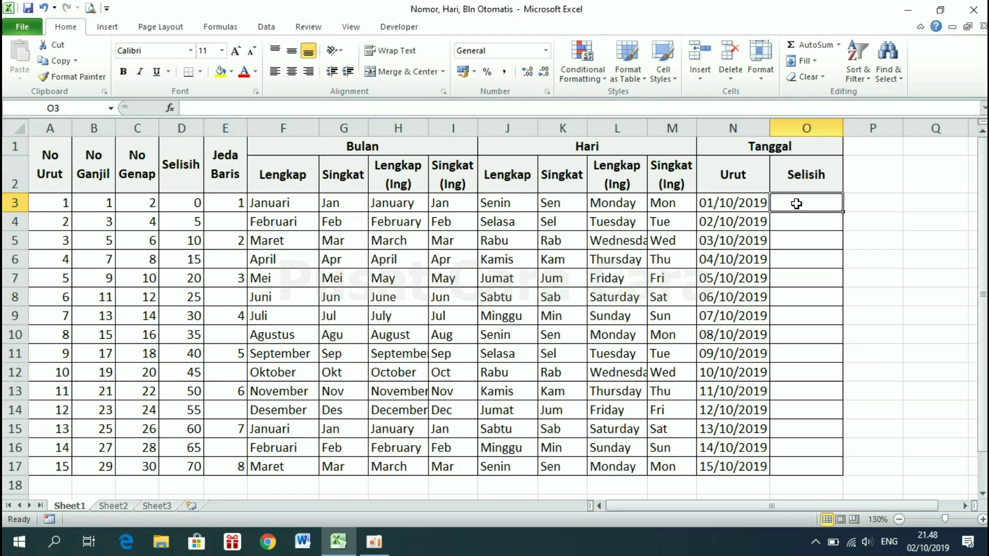
Enter 1/10/2019 and 3/10/2019 in O3:O4 and fill every other day to 29/10/2019
text(1/1)
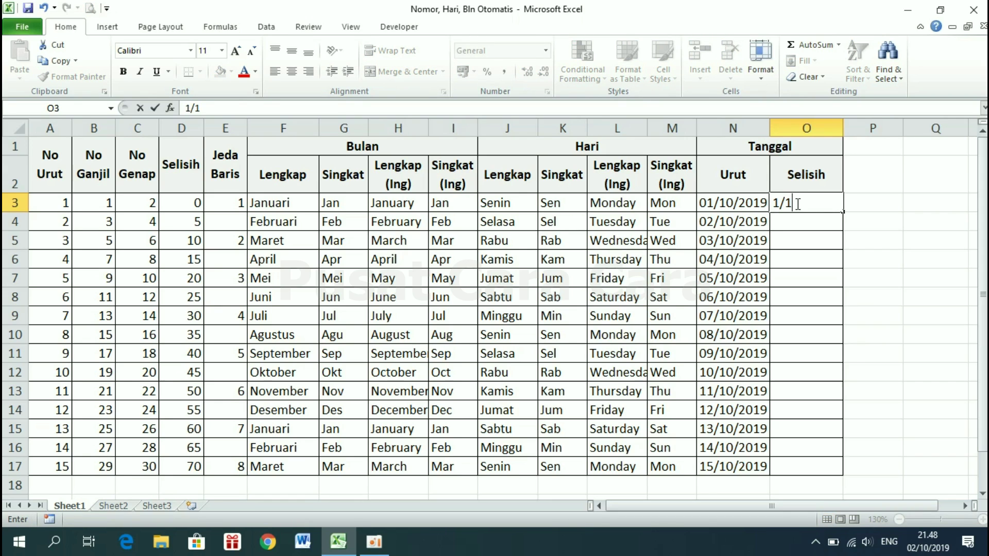
text(0/20)
text(19)
key(Return)
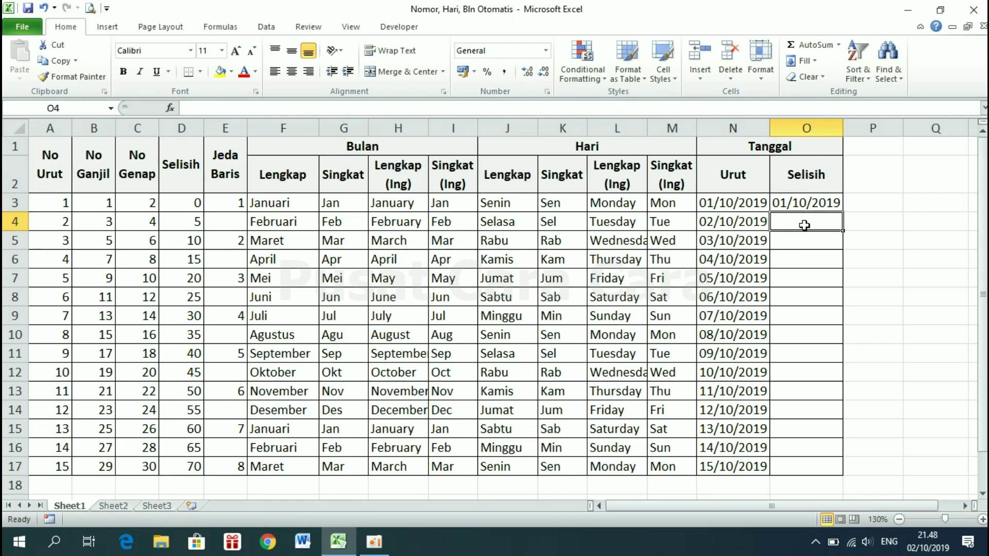
text(3)
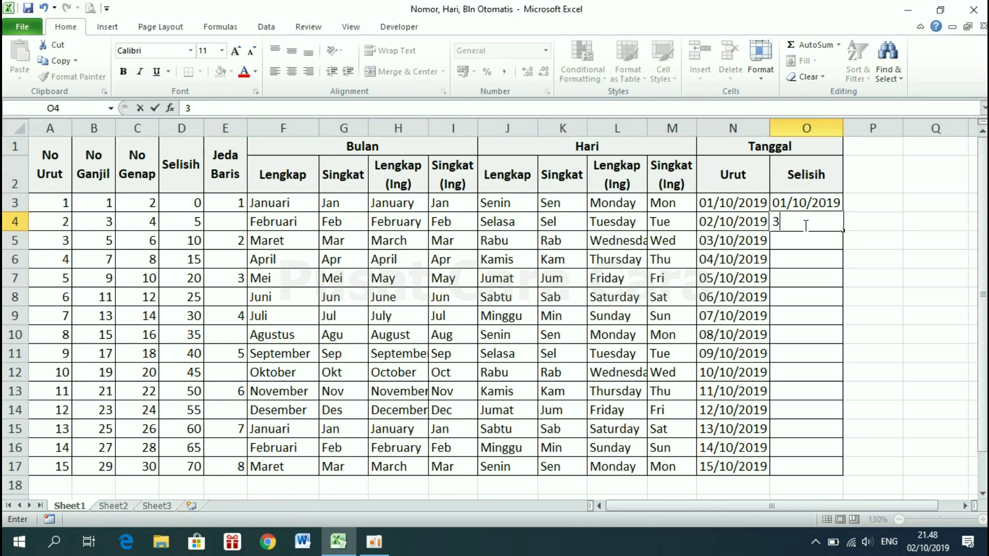
text(03/10/201)
text(9)
key(Return)
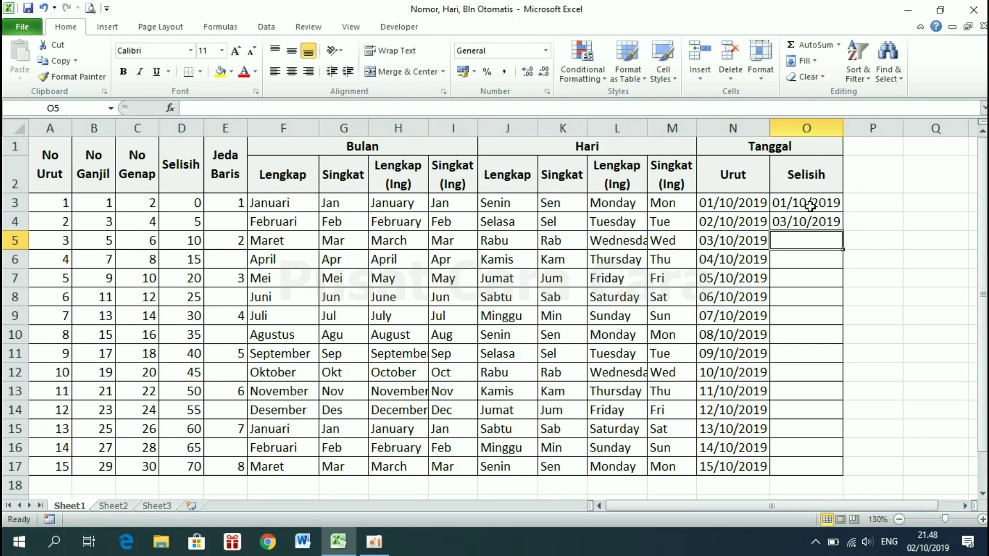
drag(810, 205, 811, 220)
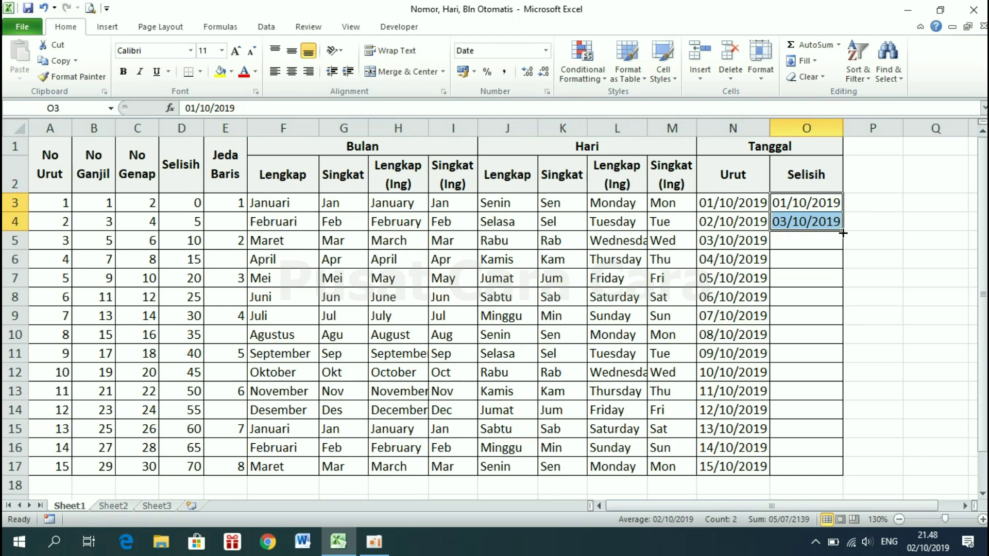
drag(843, 233, 829, 469)
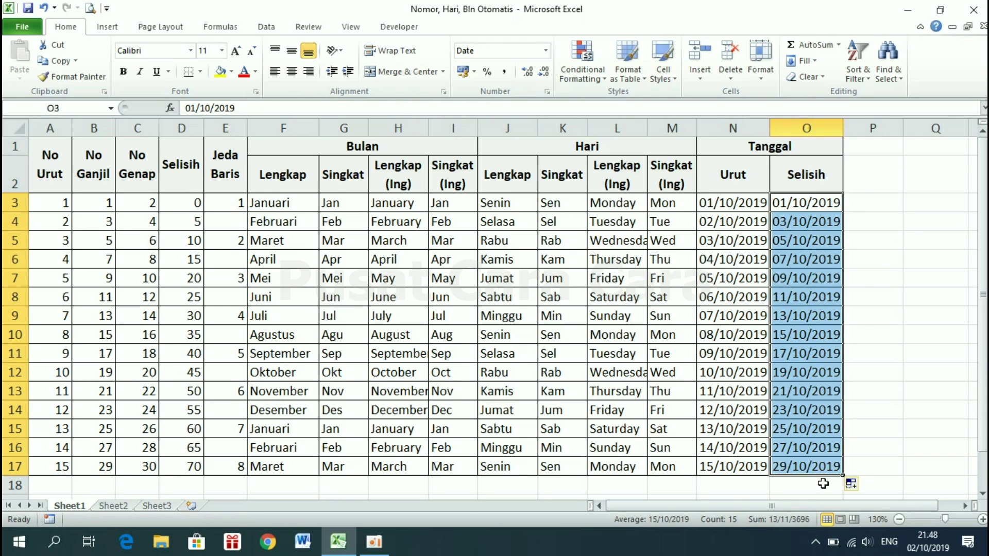
click(782, 203)
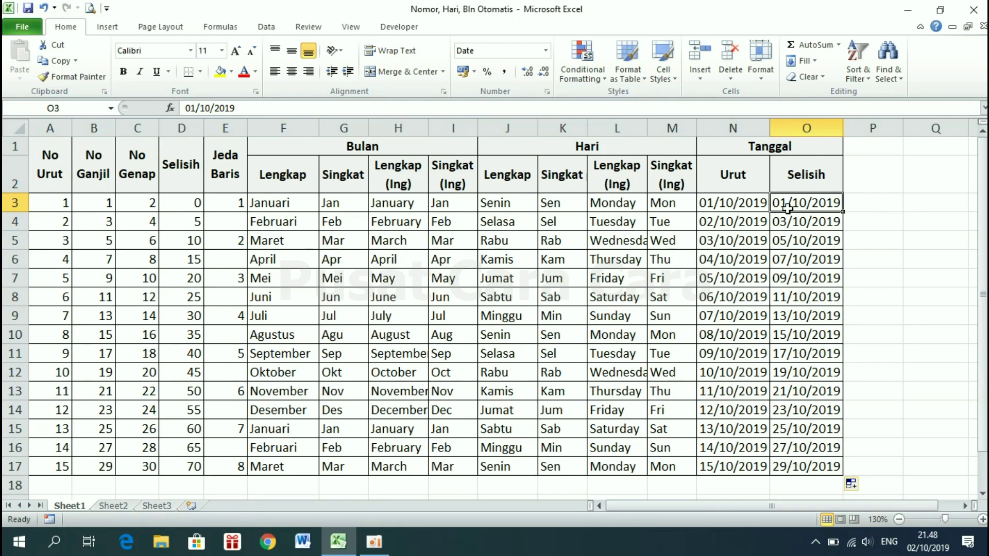
click(787, 223)
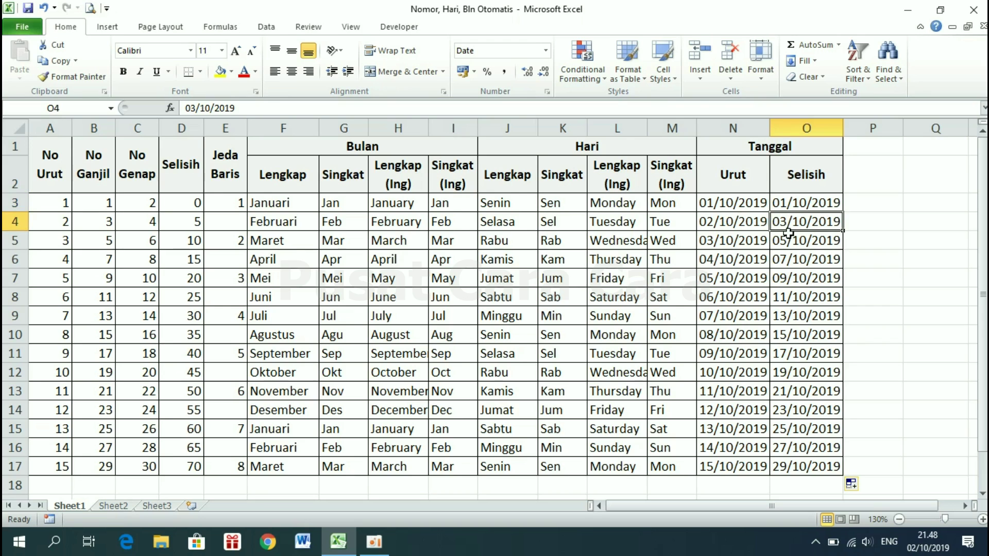
click(788, 239)
click(792, 263)
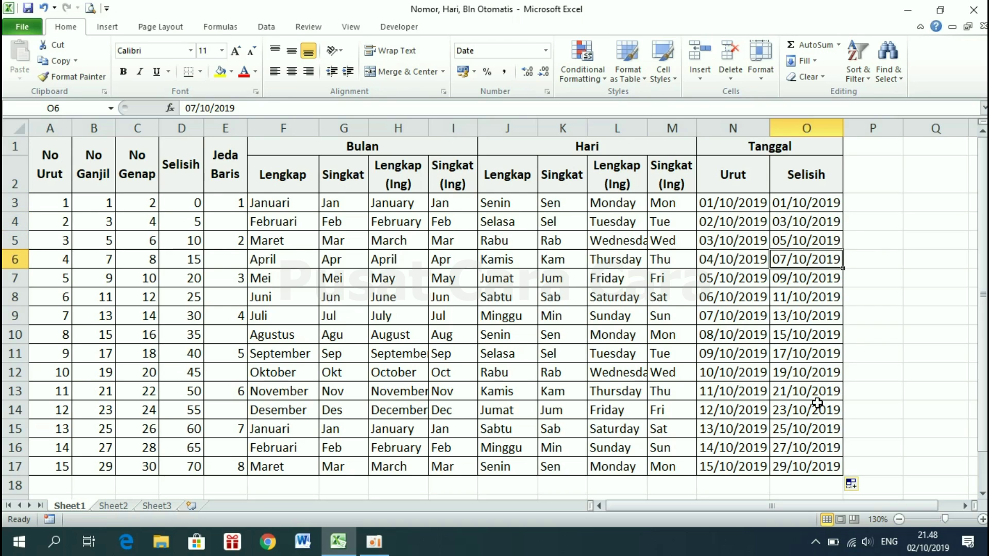